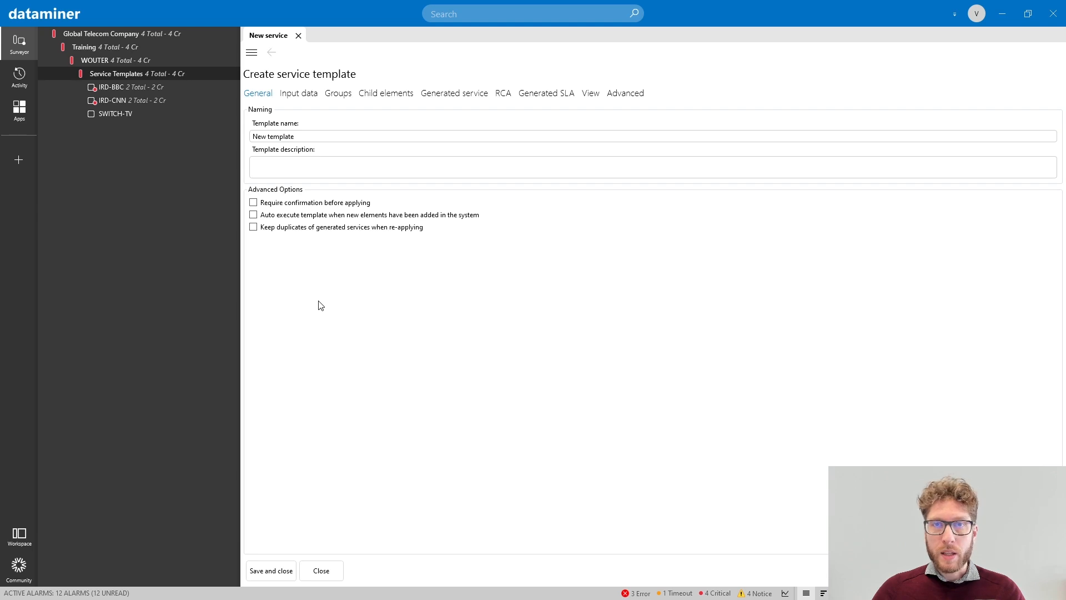
Name the service template Television Channel and enter the same text as its description
left_click(312, 139)
key("ctrl+a")
type("T")
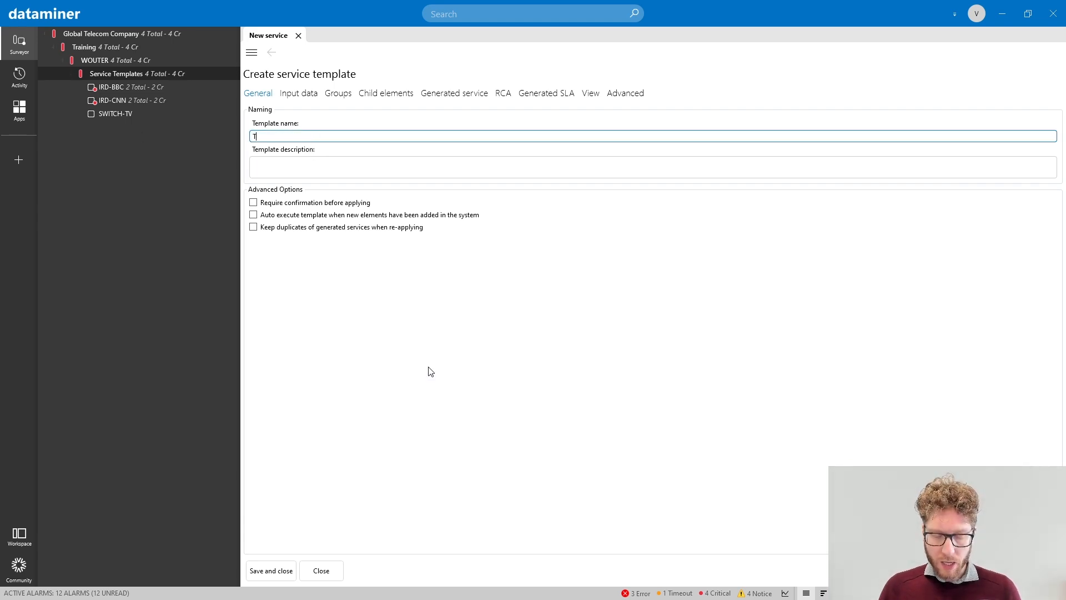
type("elev")
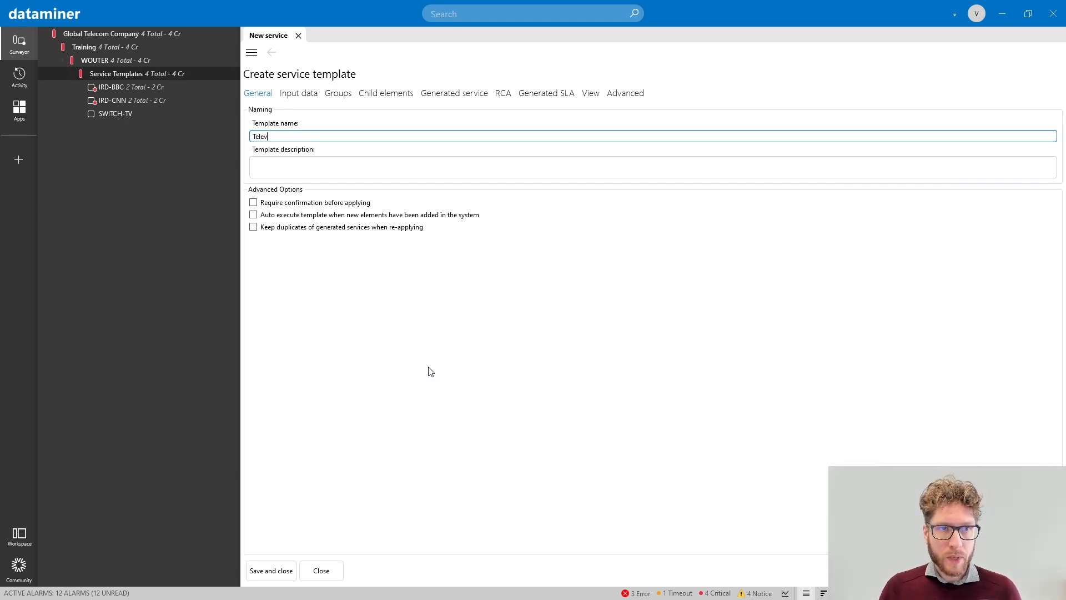
type("ision Channel")
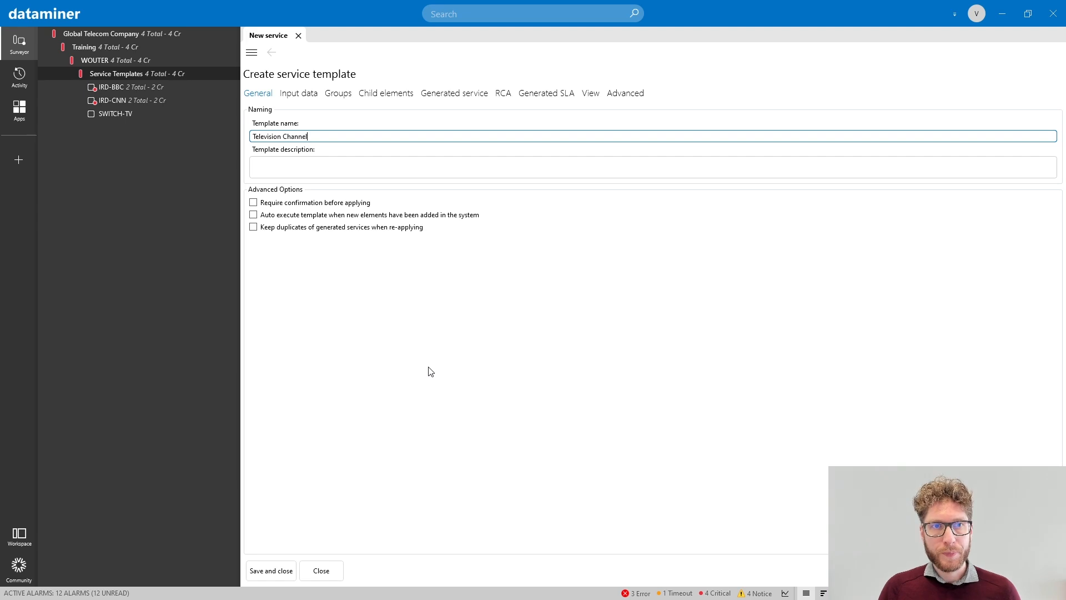
key("ctrl+a")
key("ctrl+c")
left_click(358, 162)
key("ctrl+v")
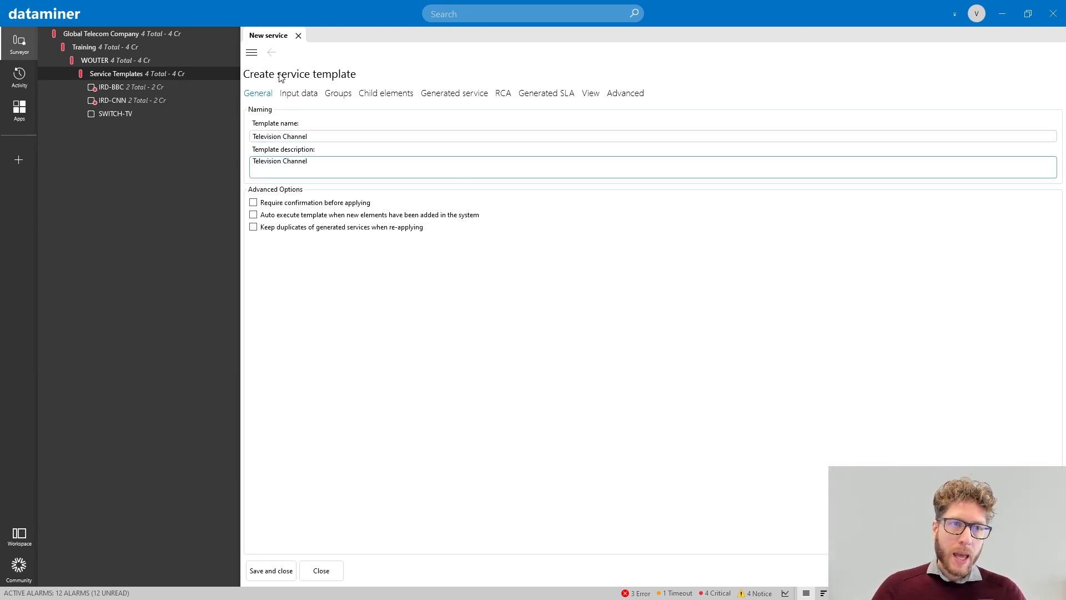
Add an input data entry to the template and name it channel-name
left_click(290, 95)
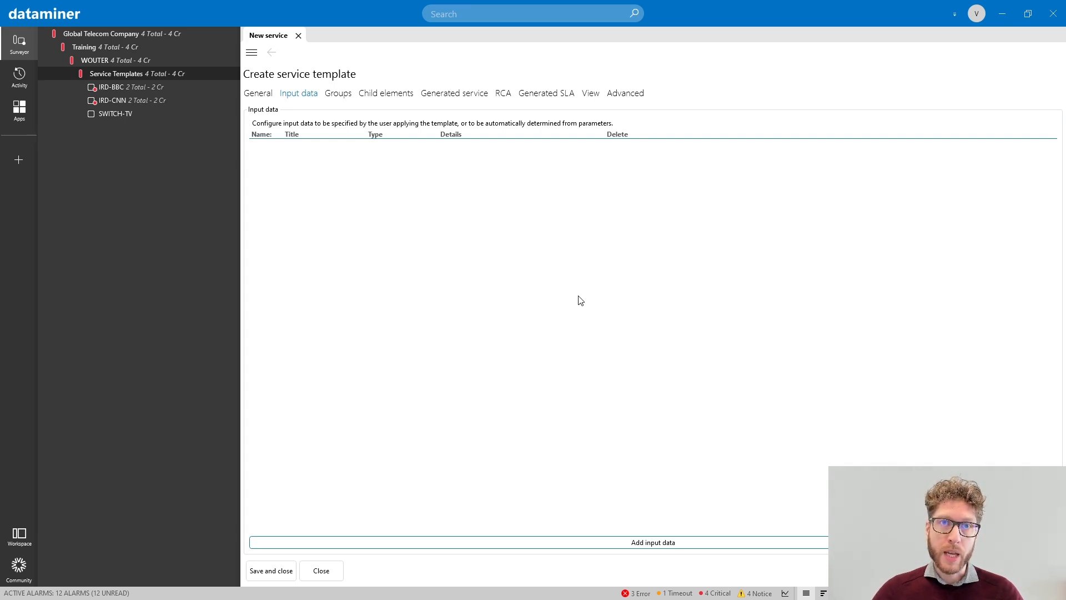
left_click(723, 544)
left_click(328, 148)
left_click(272, 145)
double_click(326, 147)
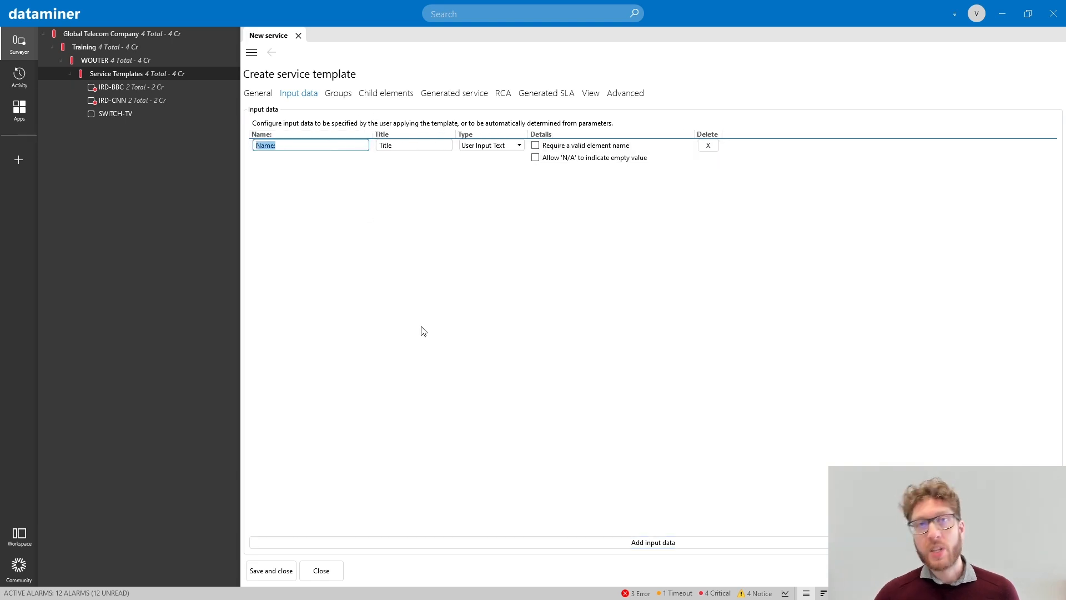
type("channel-,a")
key("BackSpace")
key("BackSpace")
type("nan")
key("BackSpace")
key("BackSpace")
key("BackSpace")
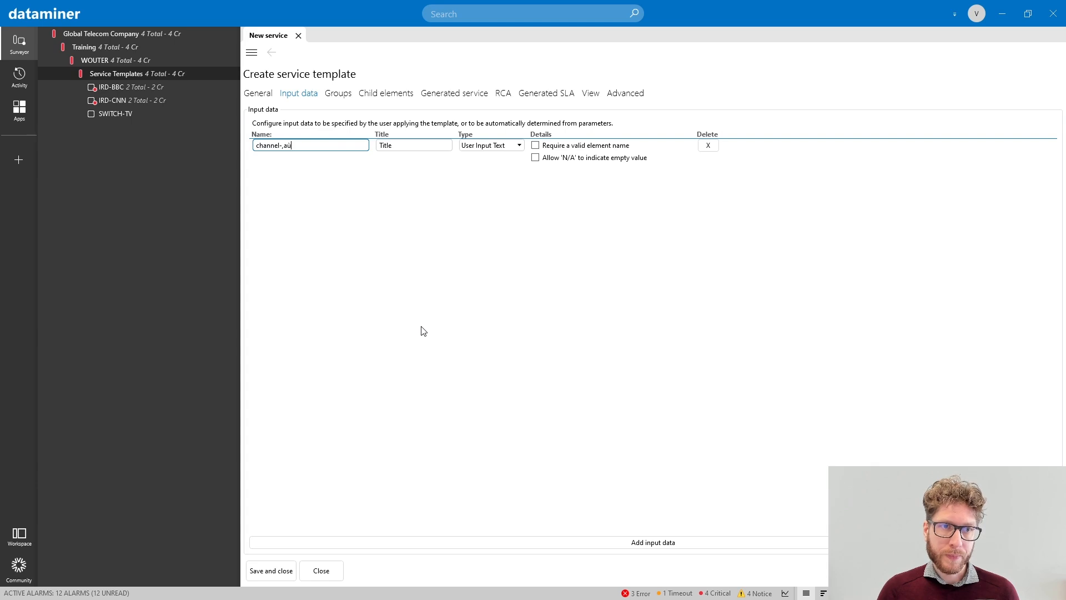
type("name")
key("Tab")
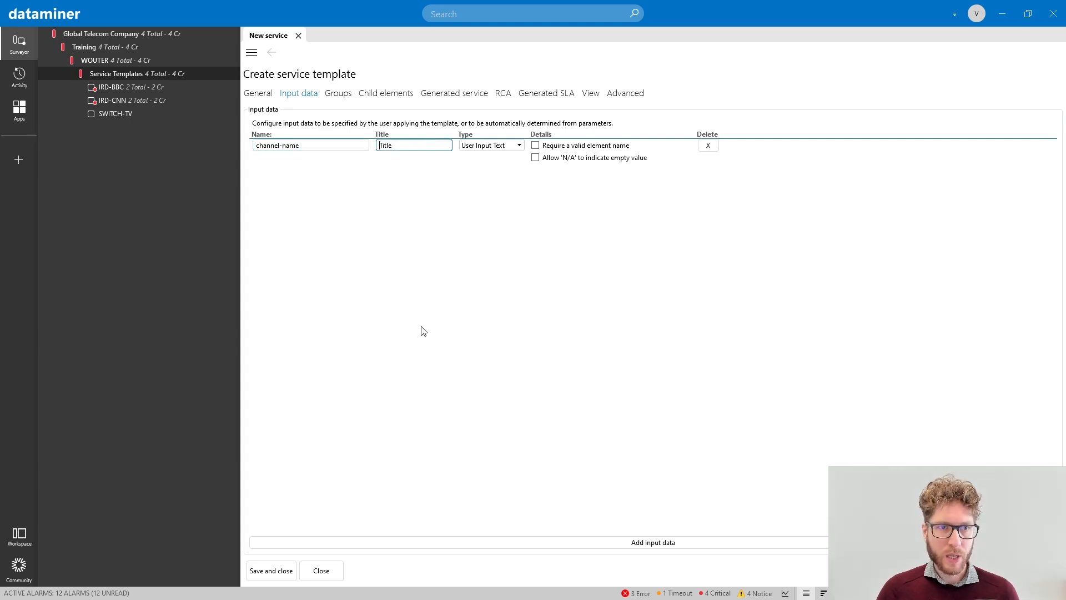
Set the title of the channel-name input data entry to Channel Name
key("ctrl+a")
type("Channel ")
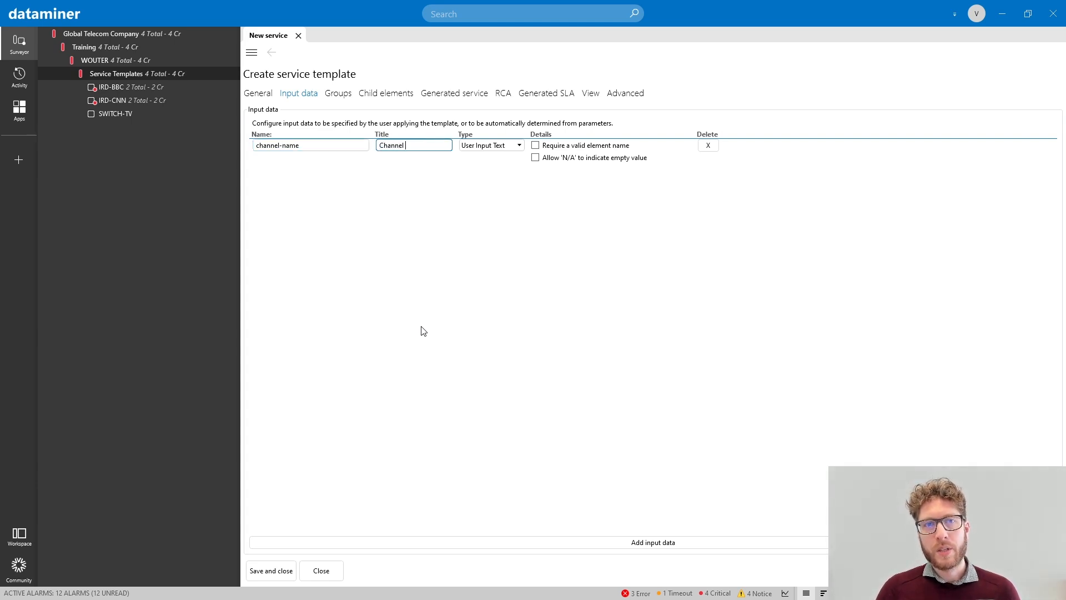
type("Name")
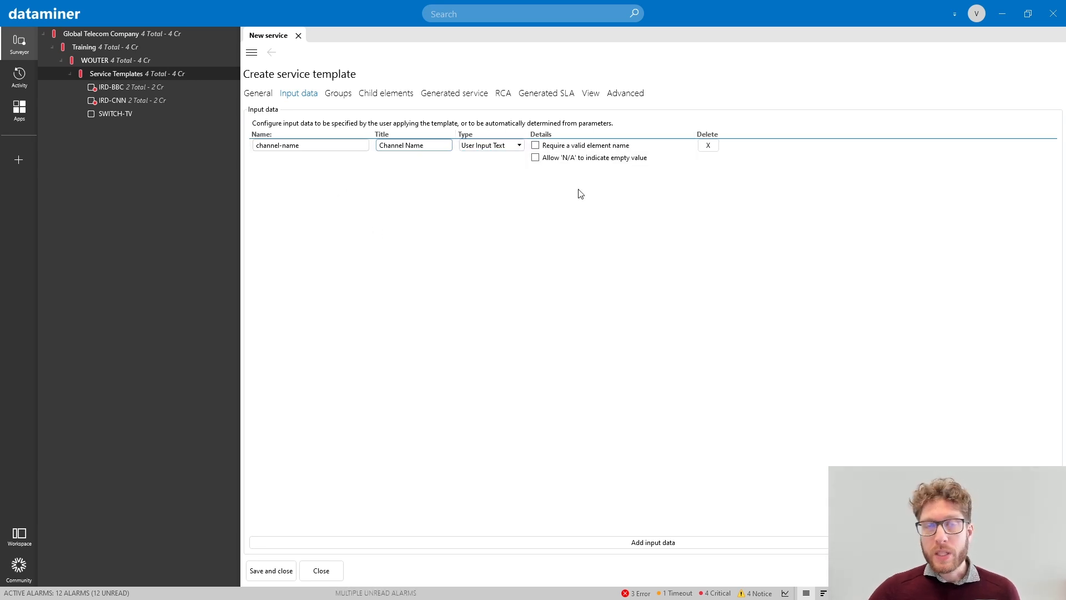
Add a second input data entry named ird with the title IRD, requiring a valid element name
left_click(716, 543)
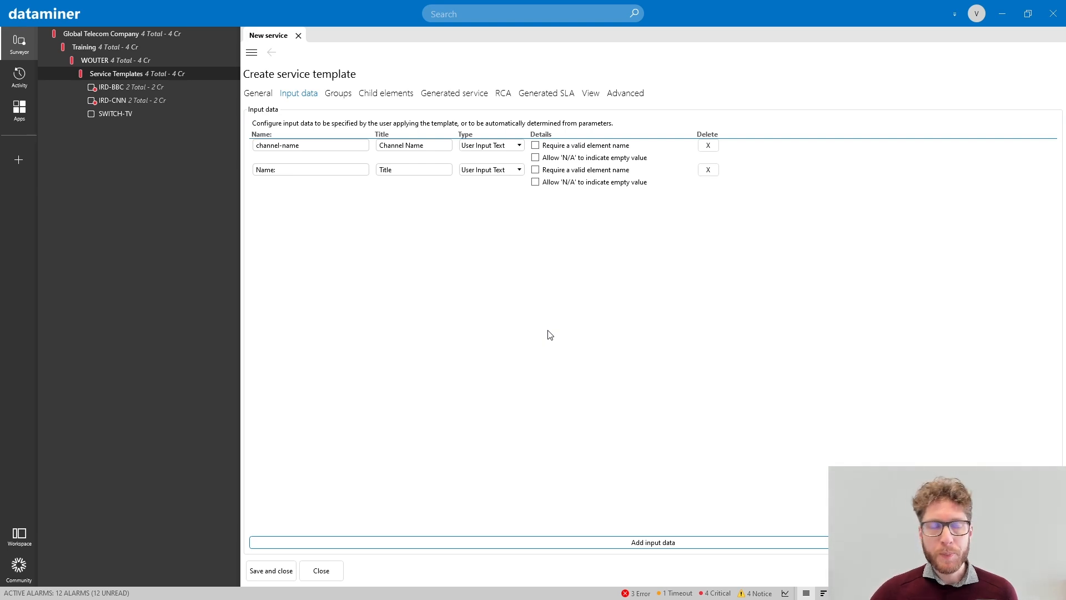
double_click(265, 169)
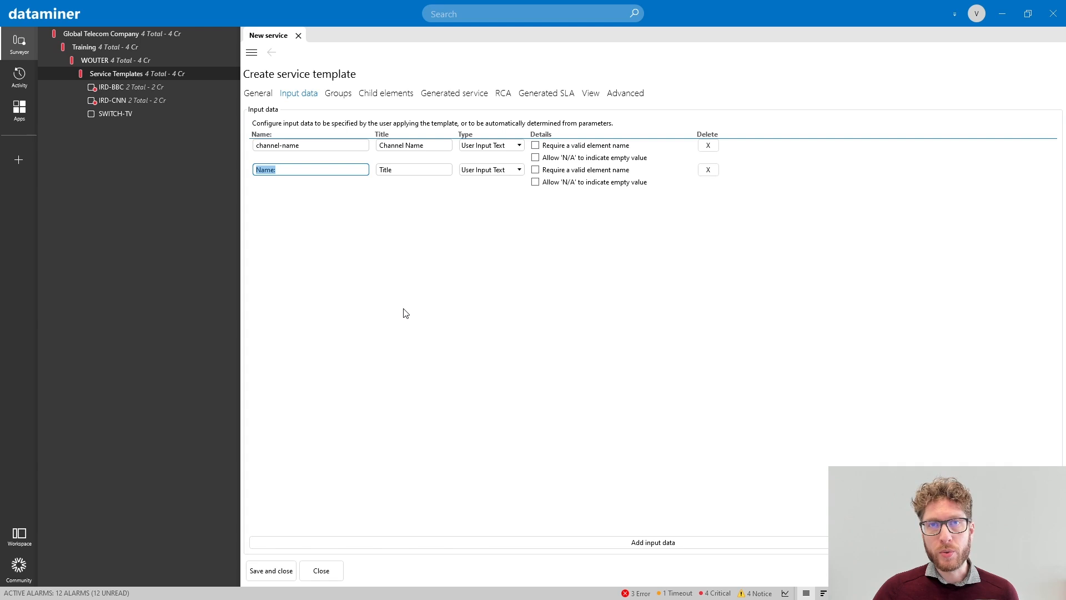
type("ird")
key("Tab")
key("ctrl+a")
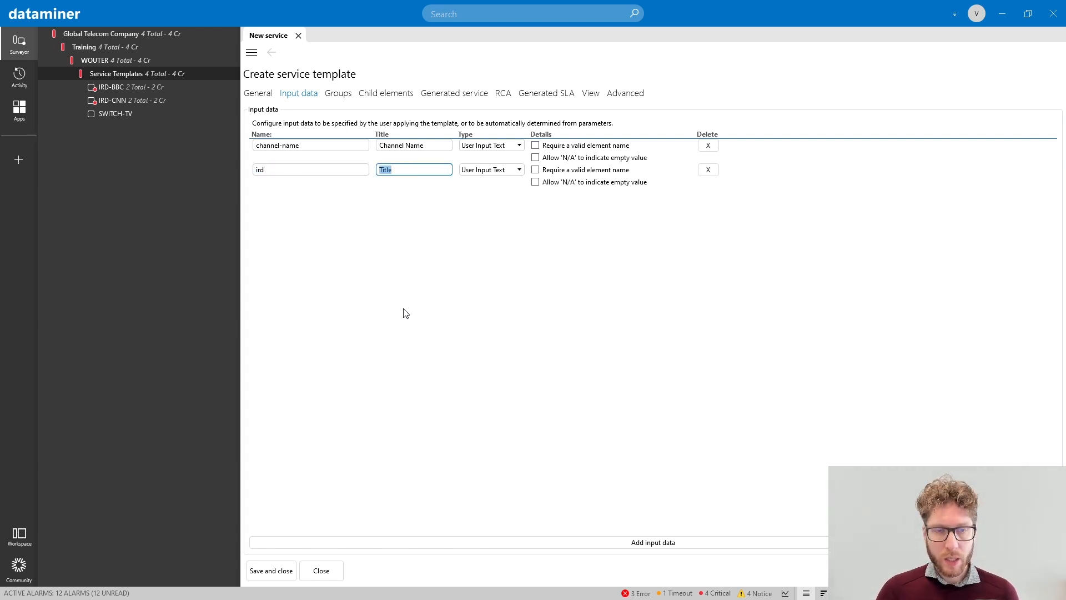
type("IRD")
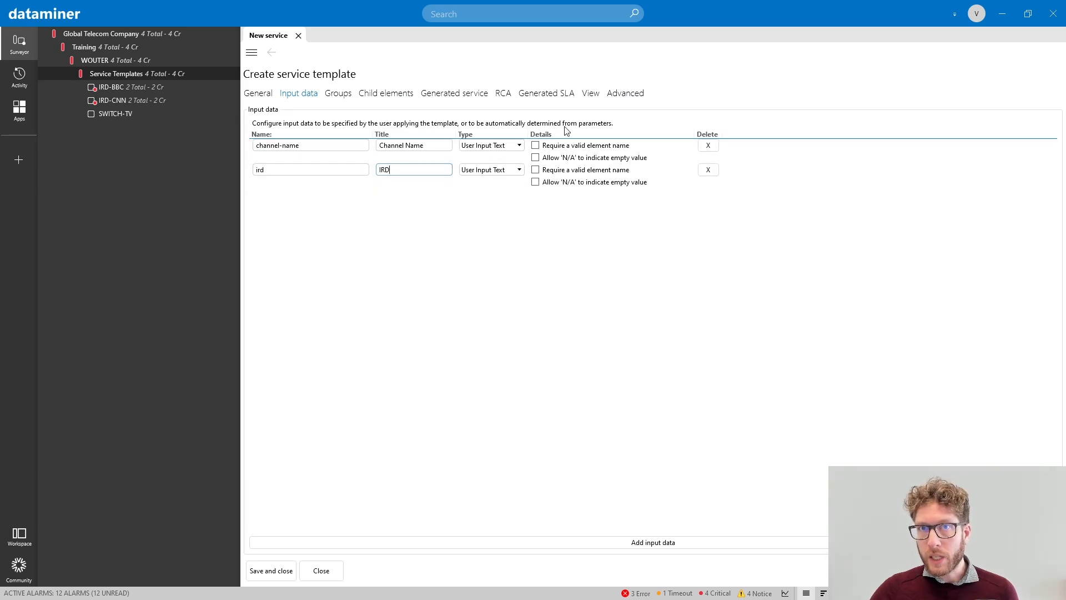
left_click(614, 173)
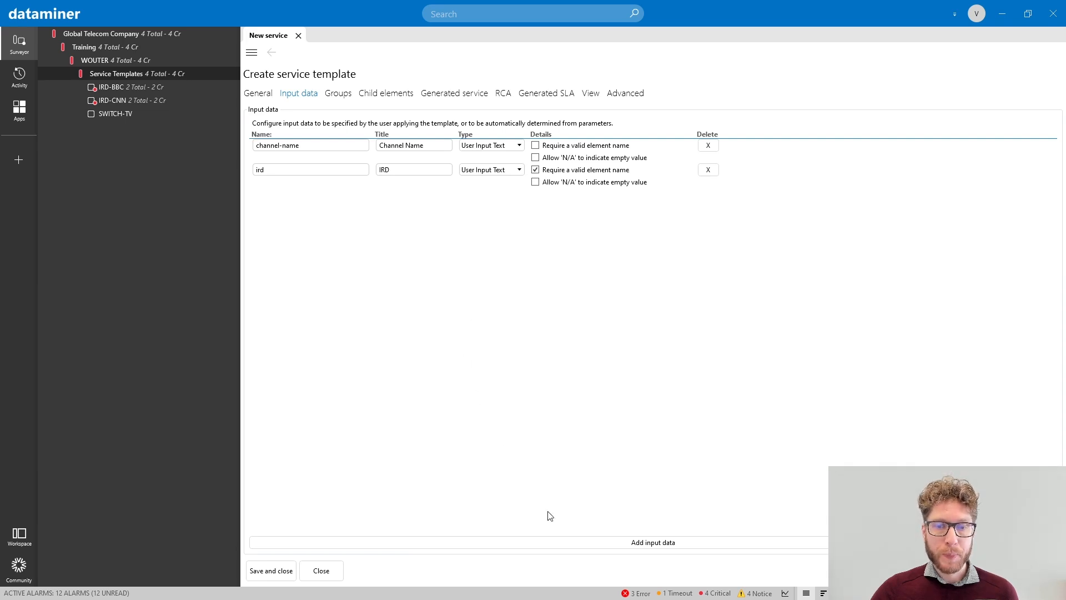
Add a third input data entry named switch with the title Switch, requiring a valid element name
left_click(586, 543)
left_click(313, 195)
type("switch")
key("Tab")
type("Switch")
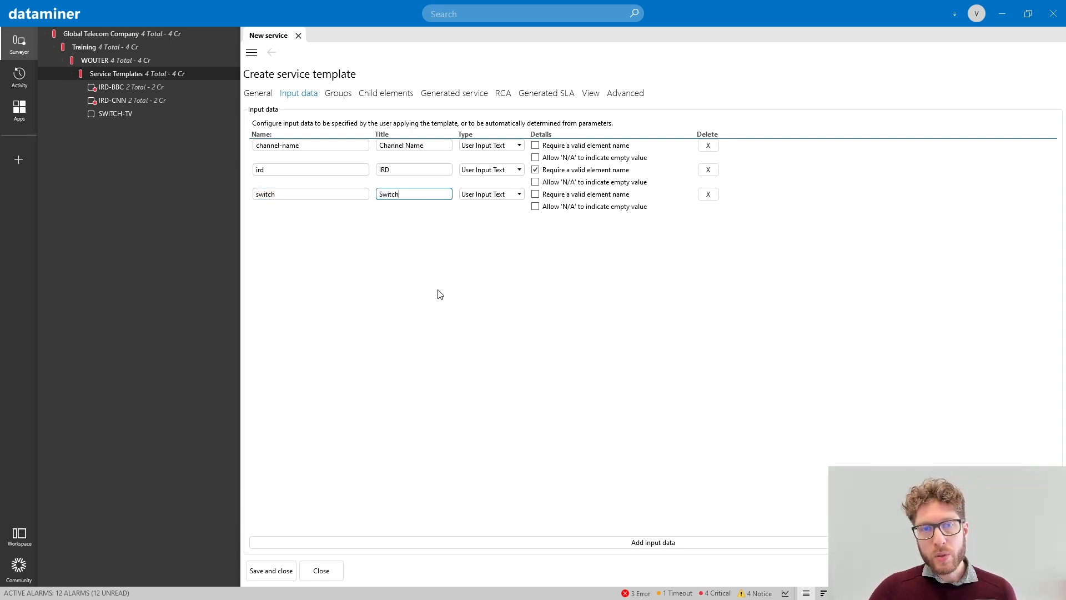
left_click(498, 196)
left_click(517, 248)
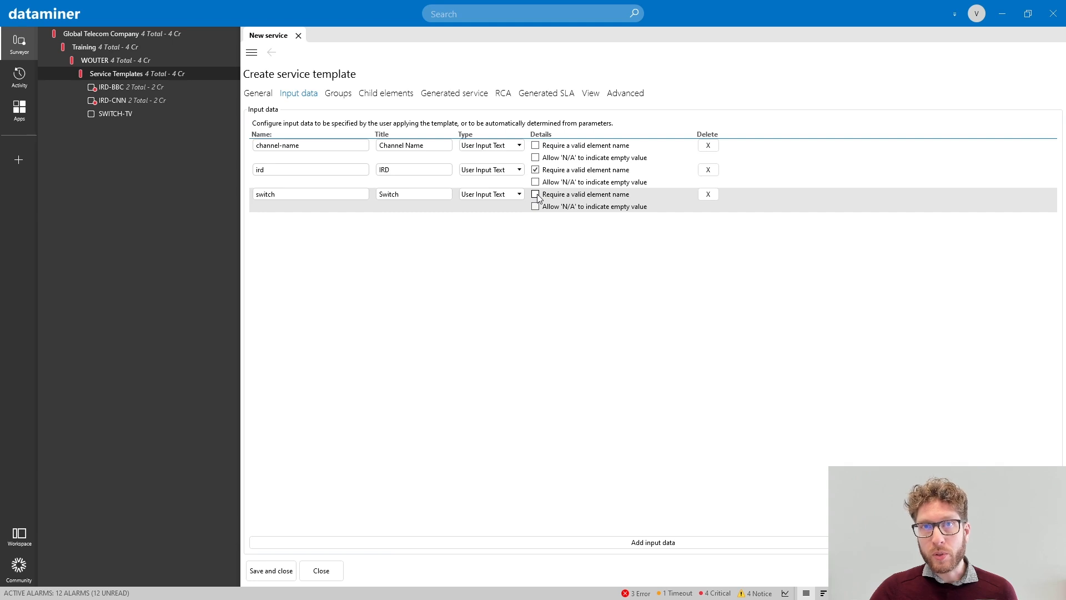
left_click(535, 195)
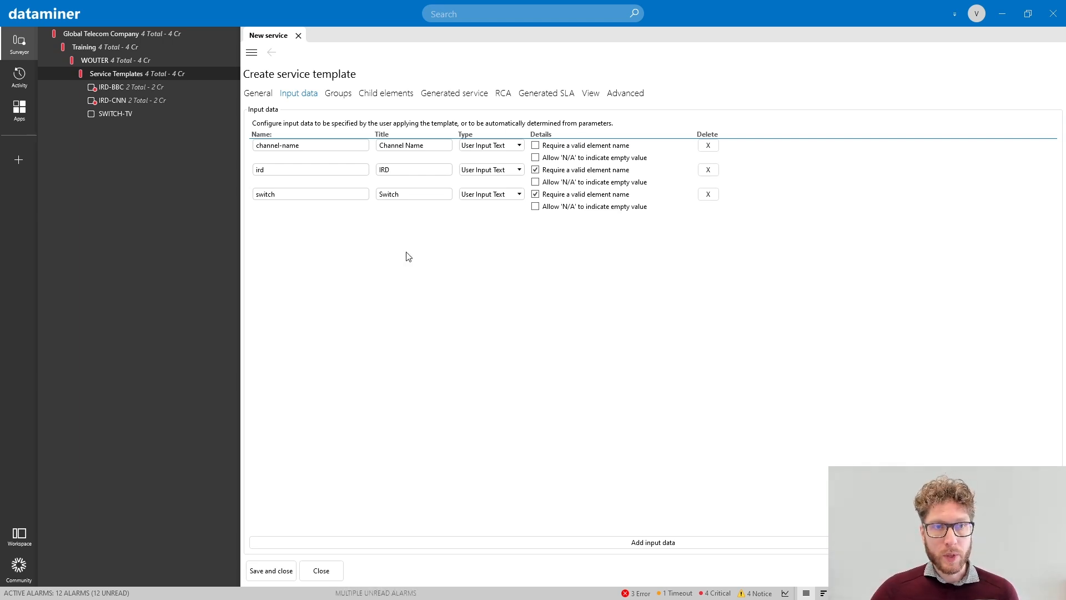
Add two child elements to the service template
left_click(398, 95)
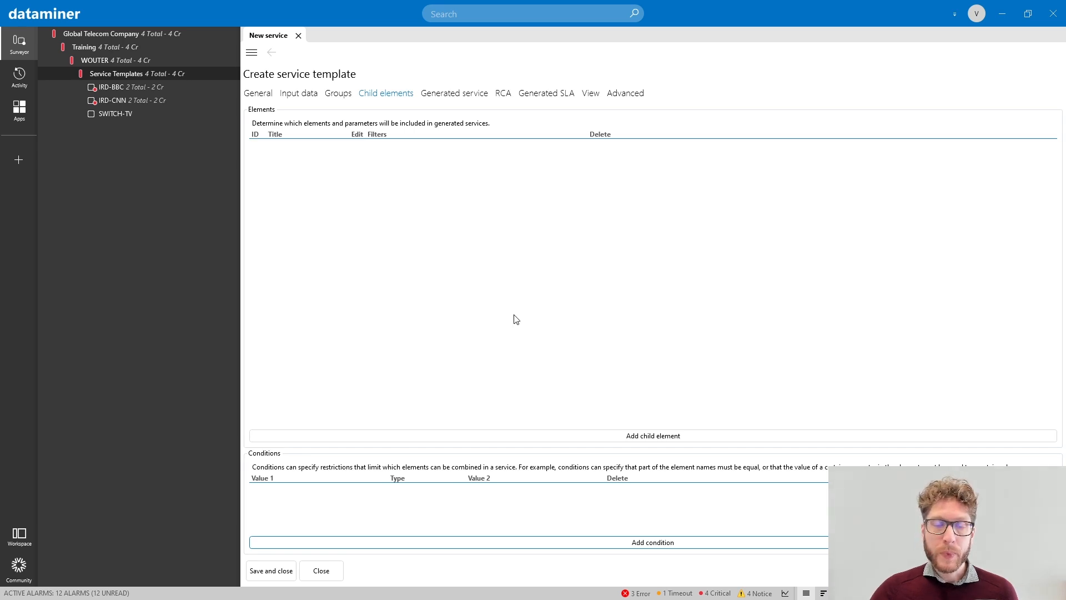
left_click(673, 437)
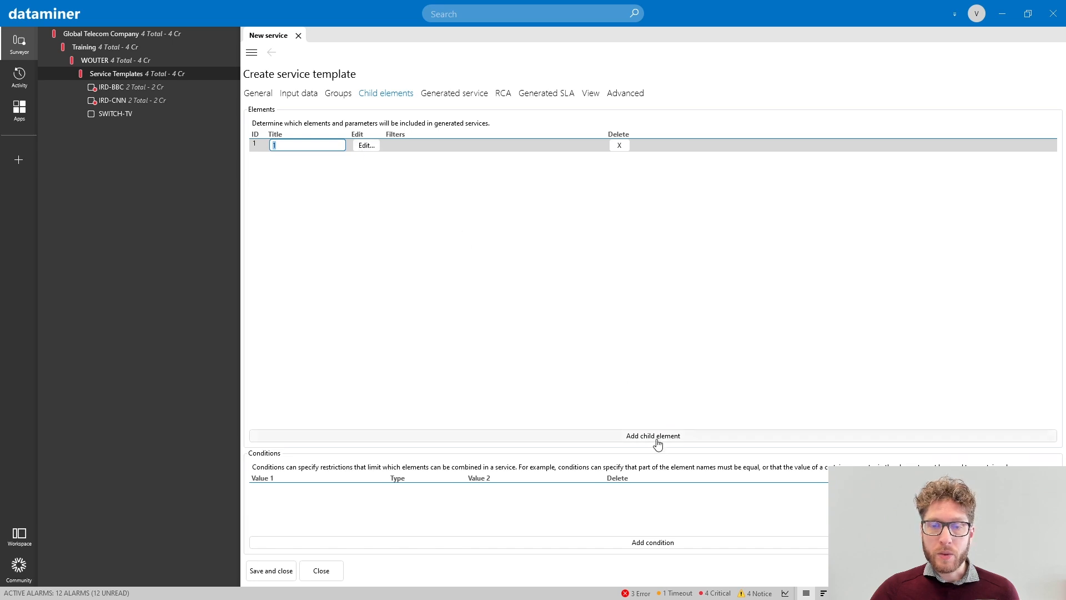
left_click(450, 218)
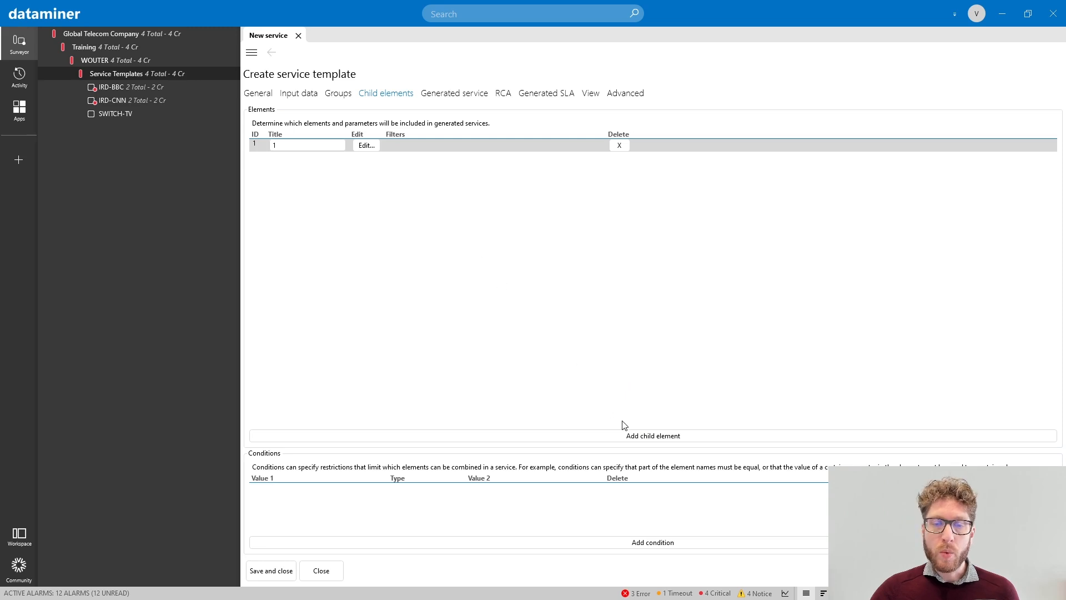
left_click(631, 435)
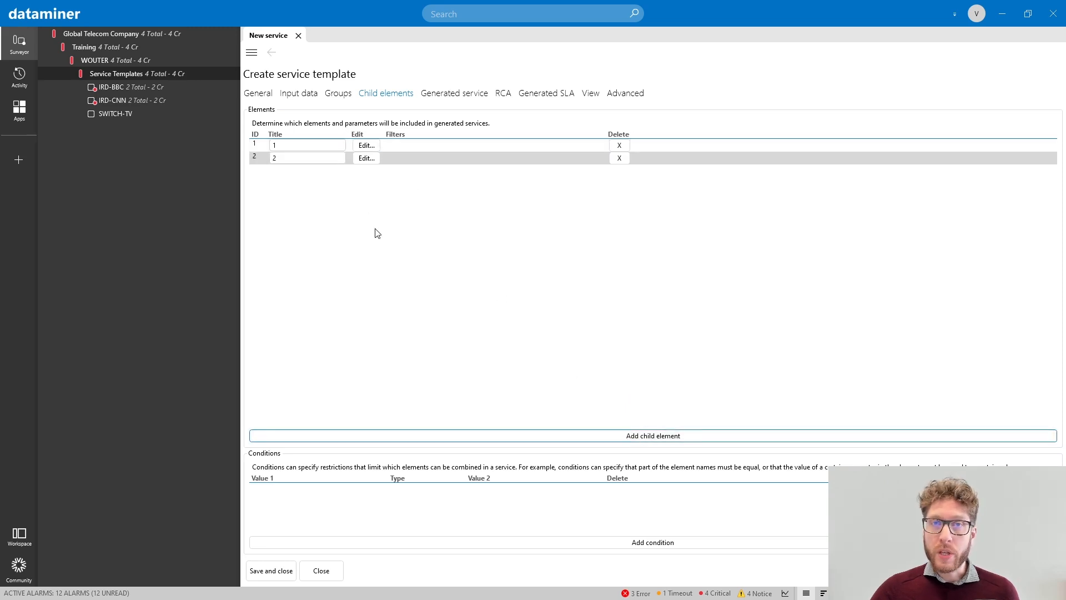
Make the first child element a templated element that uses the Philips DVS3810 protocol
left_click(370, 147)
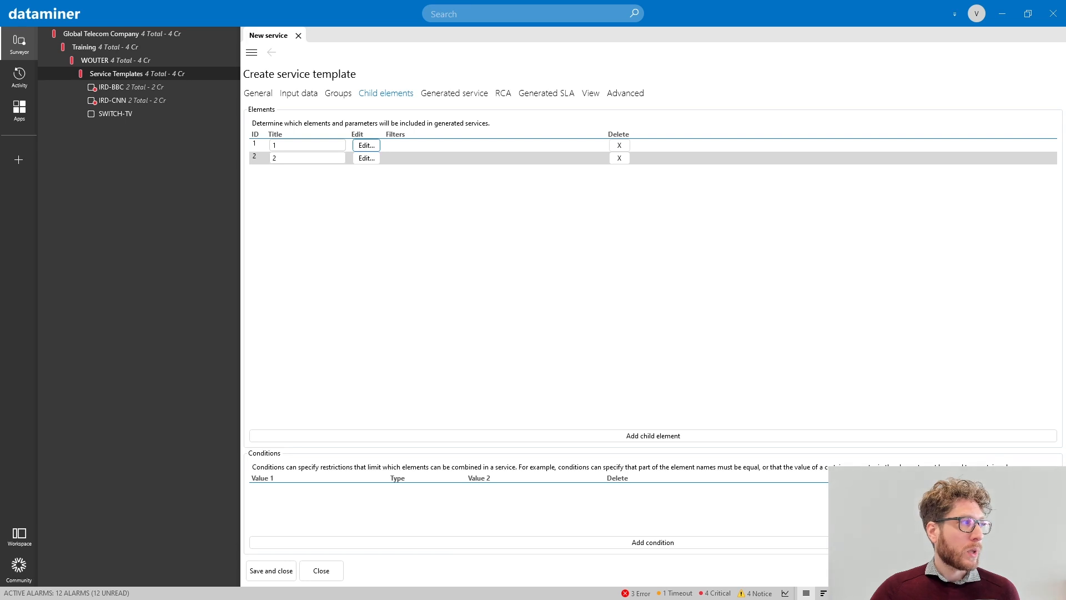
left_click_drag(881, 131, 685, 202)
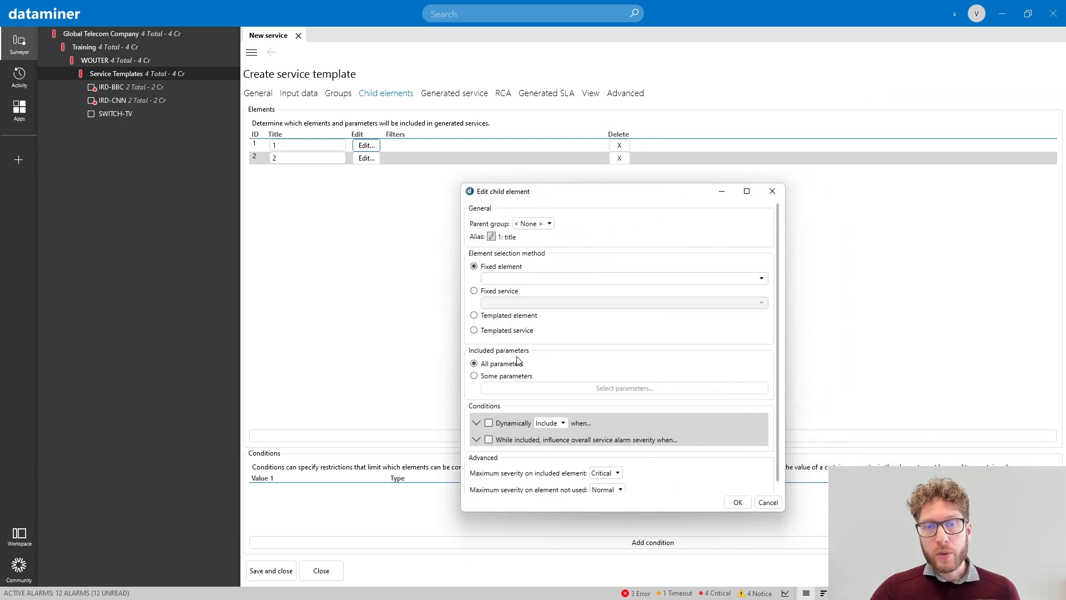
left_click(504, 317)
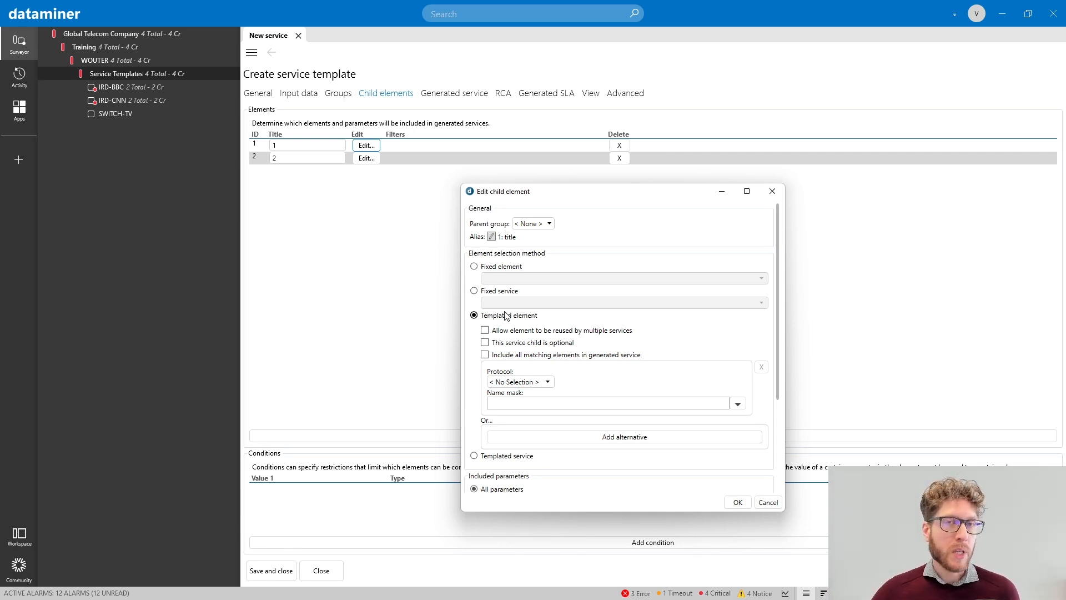
left_click(544, 383)
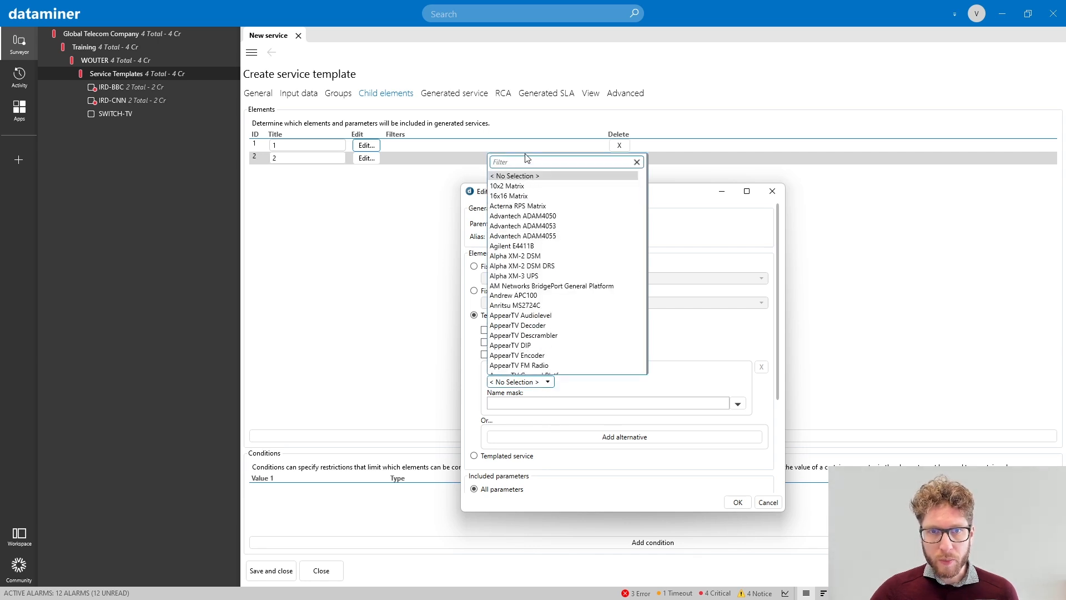
type("philips")
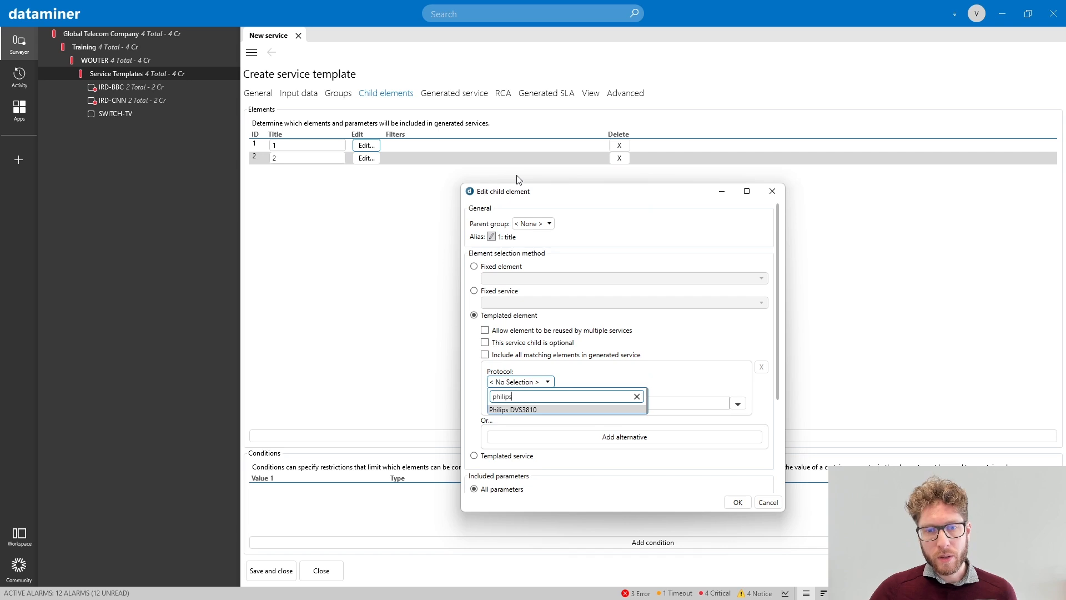
left_click(522, 411)
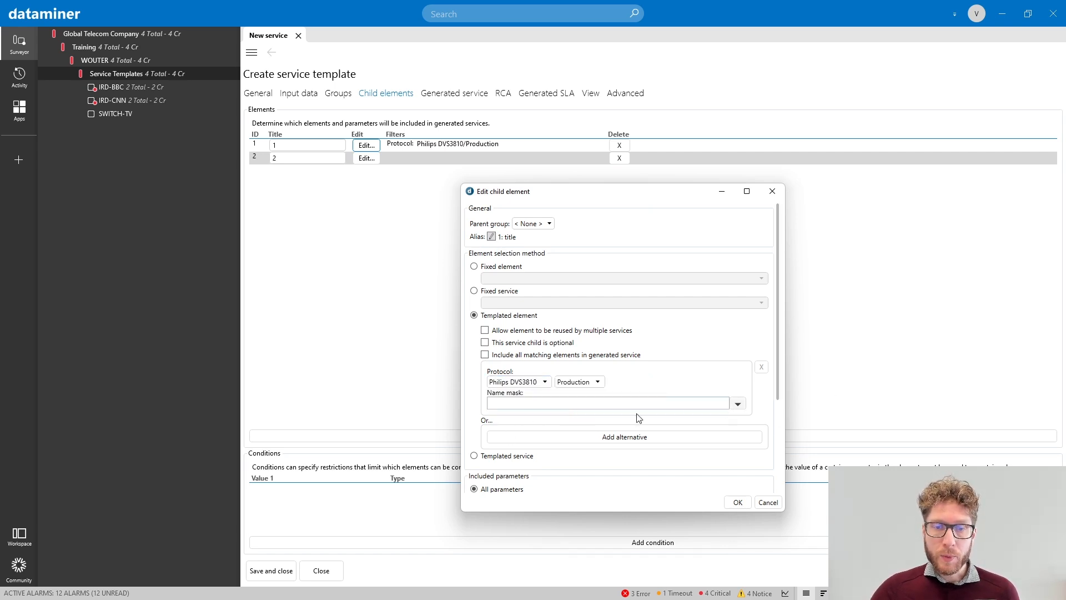
Use the IRD input data as the name mask of the first child element and accept its settings
left_click(500, 404)
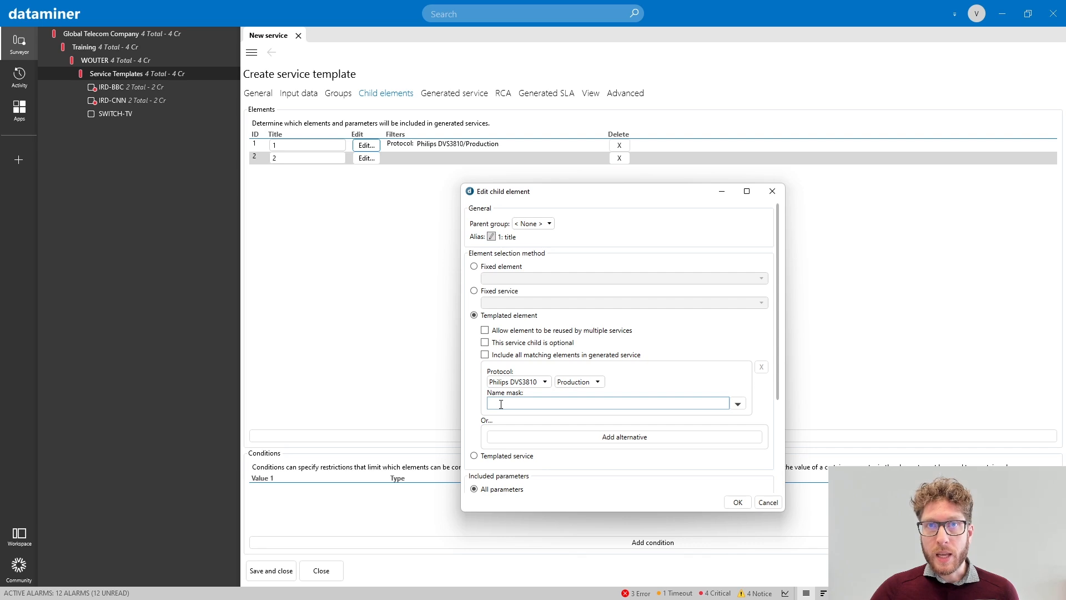
left_click(742, 405)
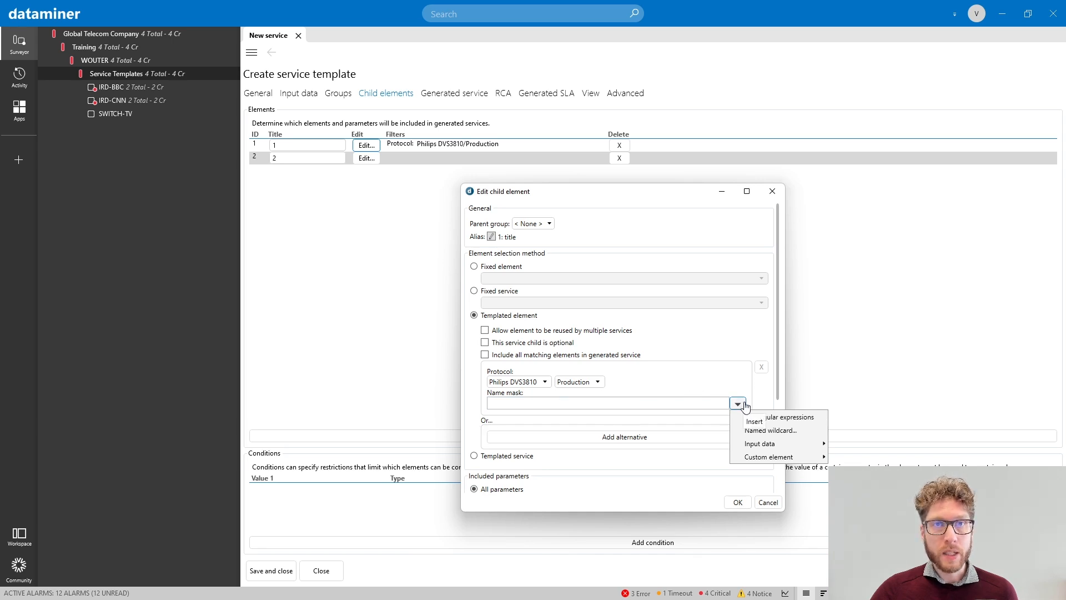
mouse_move(816, 456)
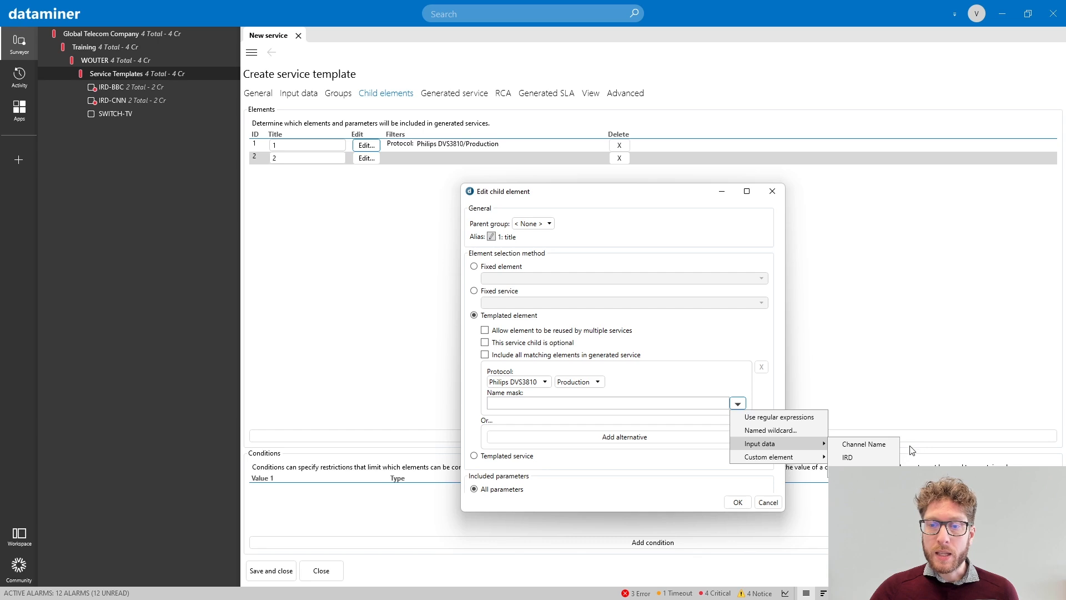
left_click(894, 461)
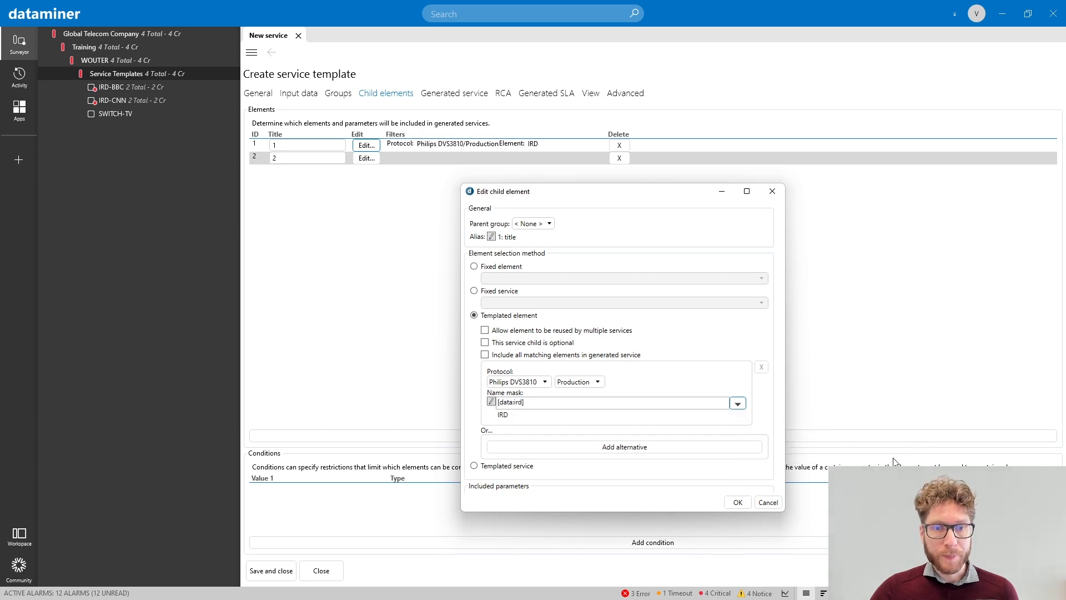
left_click_drag(638, 198, 610, 143)
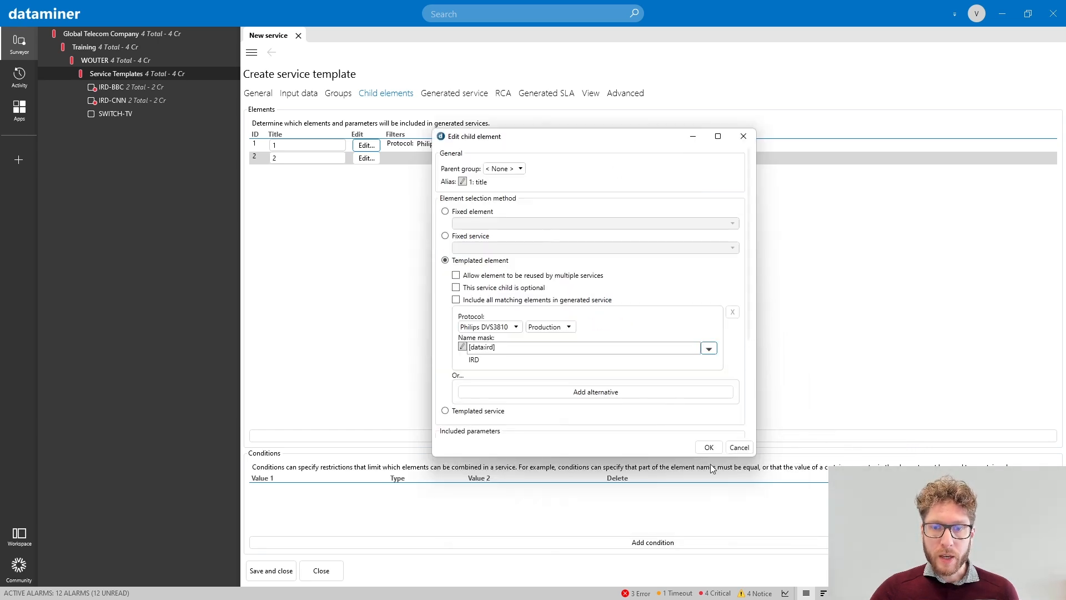
left_click(709, 446)
Make the second child element a templated element that uses the Generic switch protocol
left_click(371, 161)
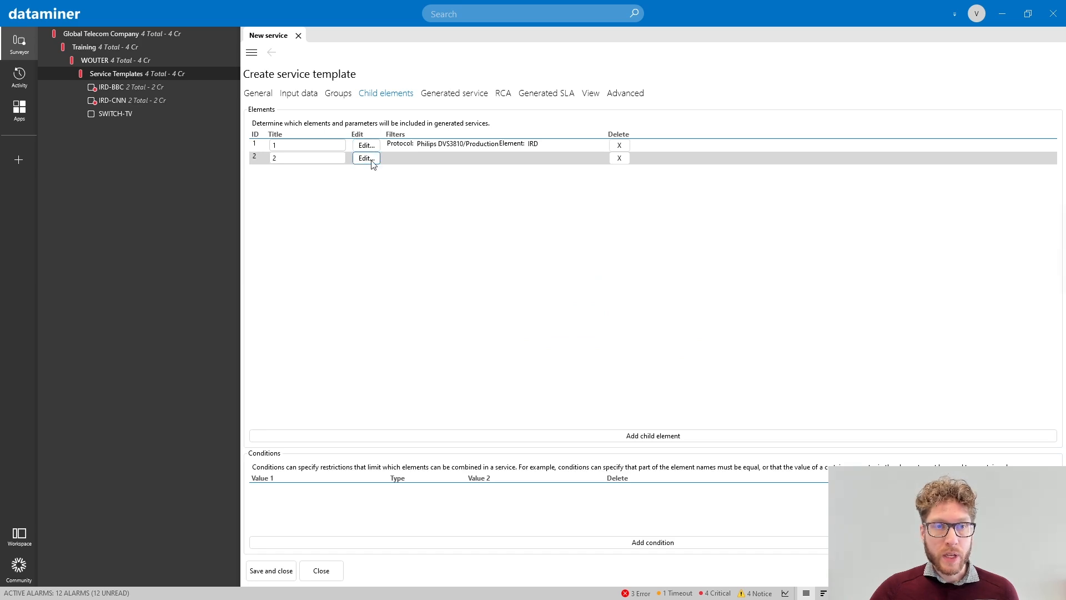
left_click_drag(1065, 16, 588, 202)
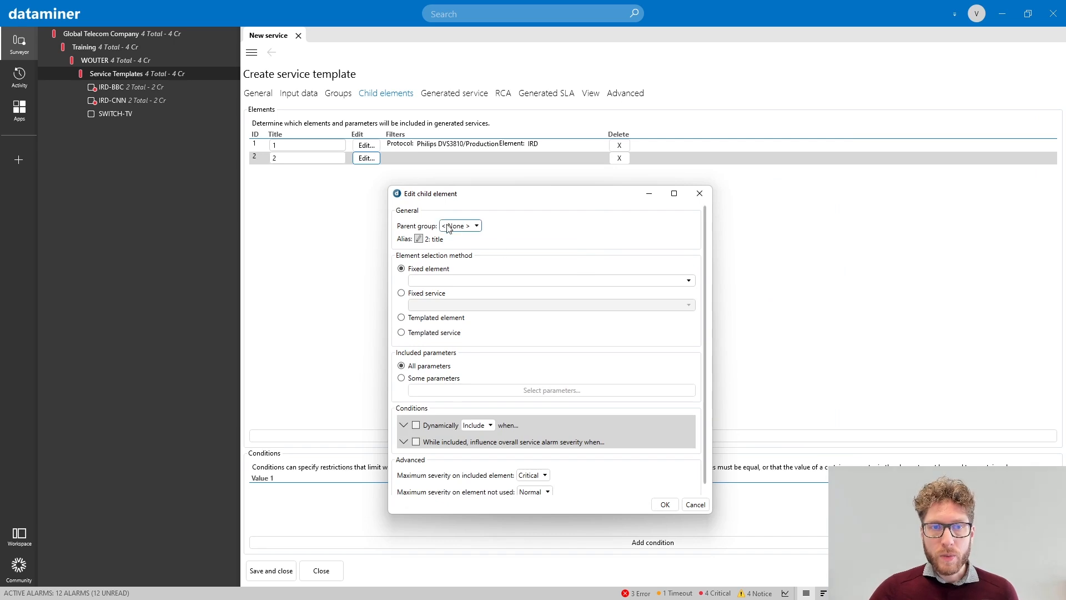
left_click(415, 319)
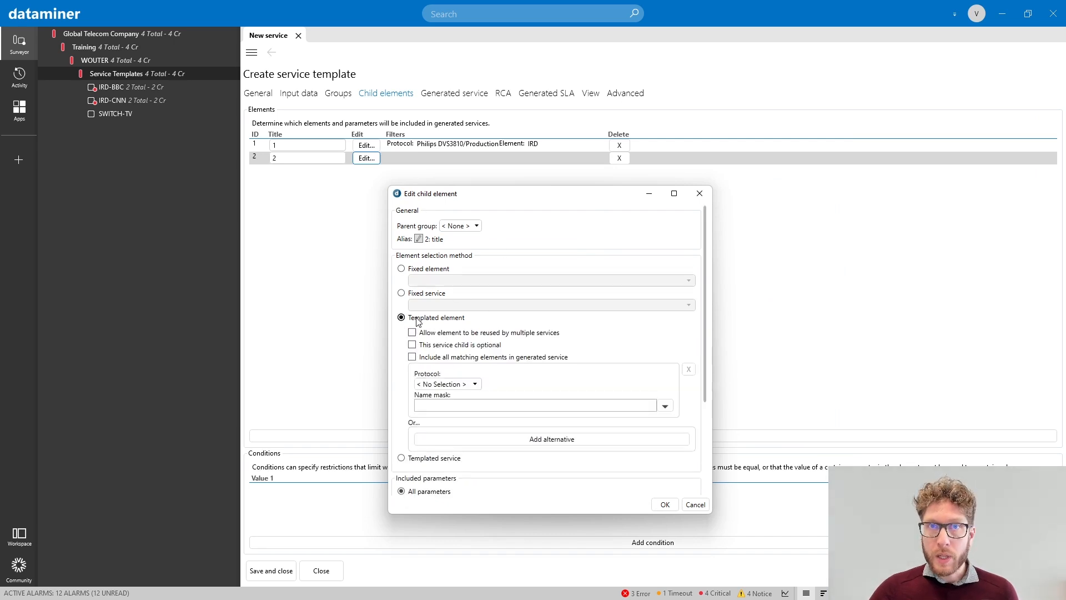
left_click(443, 387)
left_click(455, 161)
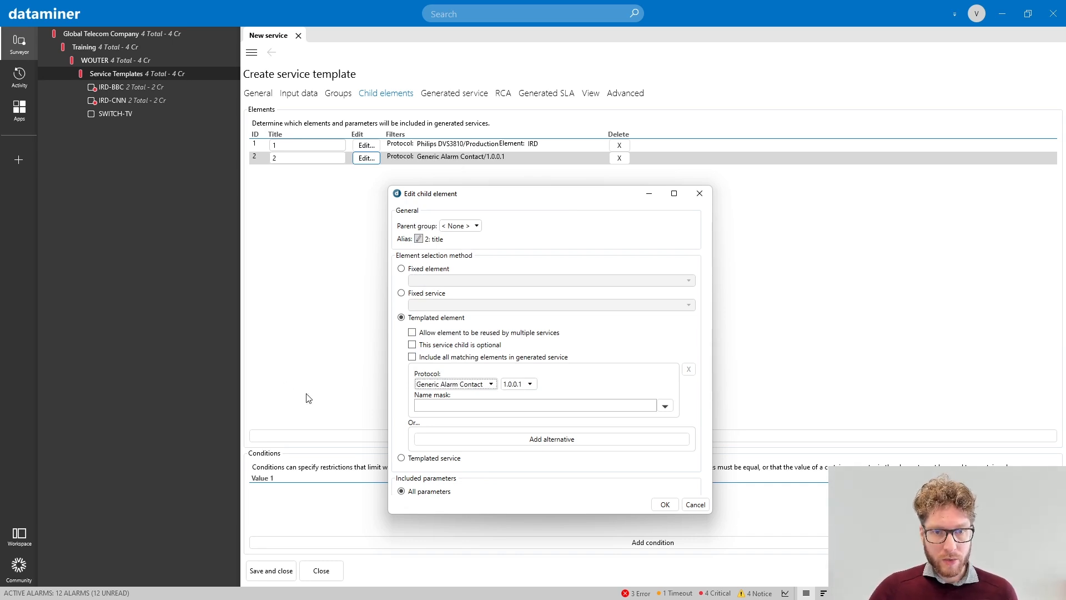
left_click(432, 385)
scroll(488, 313, "down", 1)
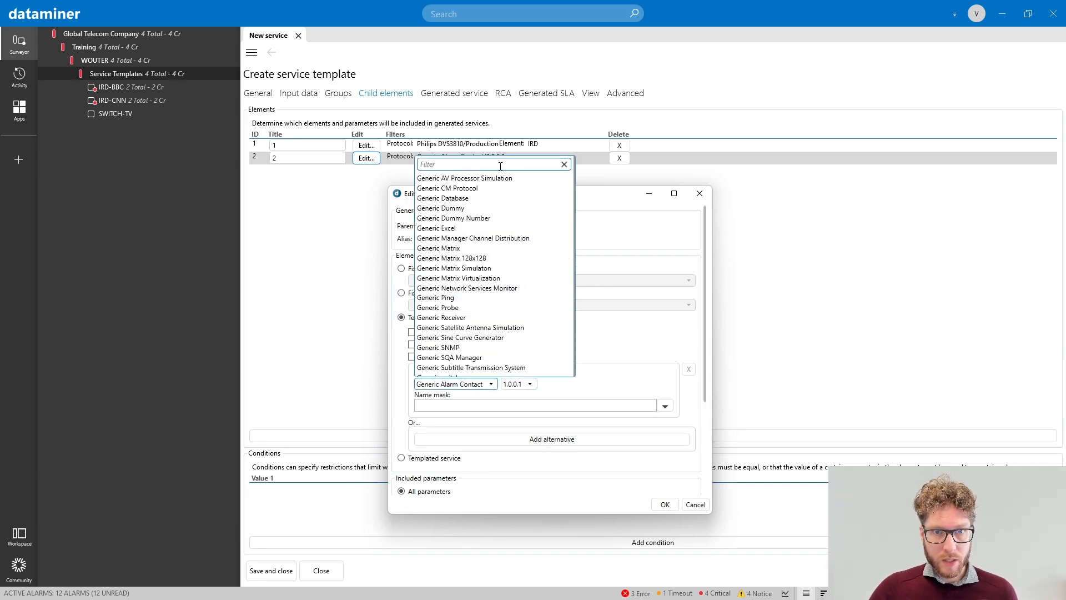
scroll(491, 318, "down", 3)
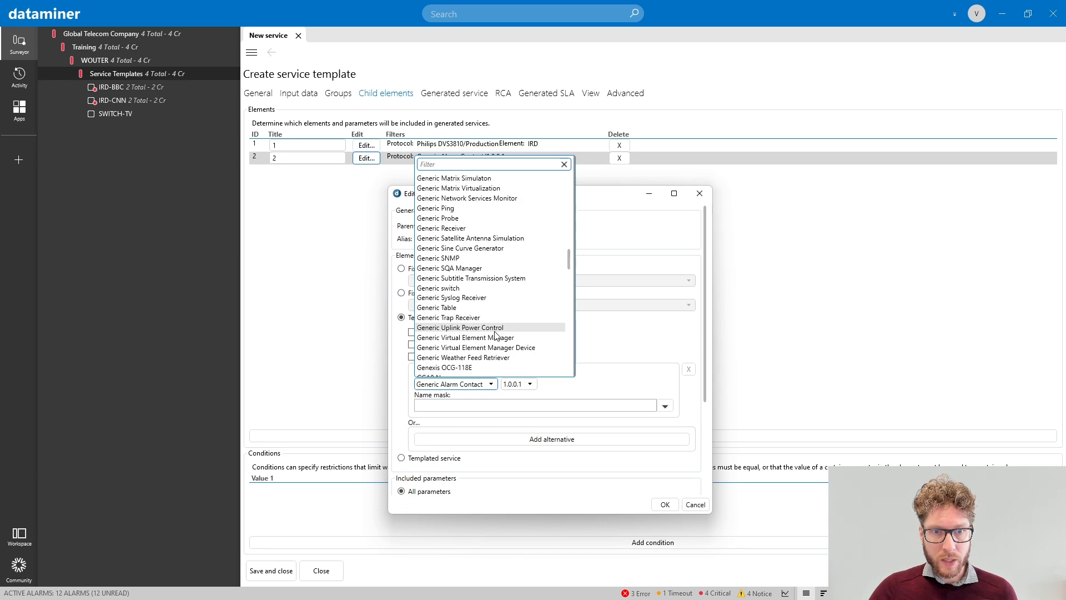
scroll(490, 316, "up", 3)
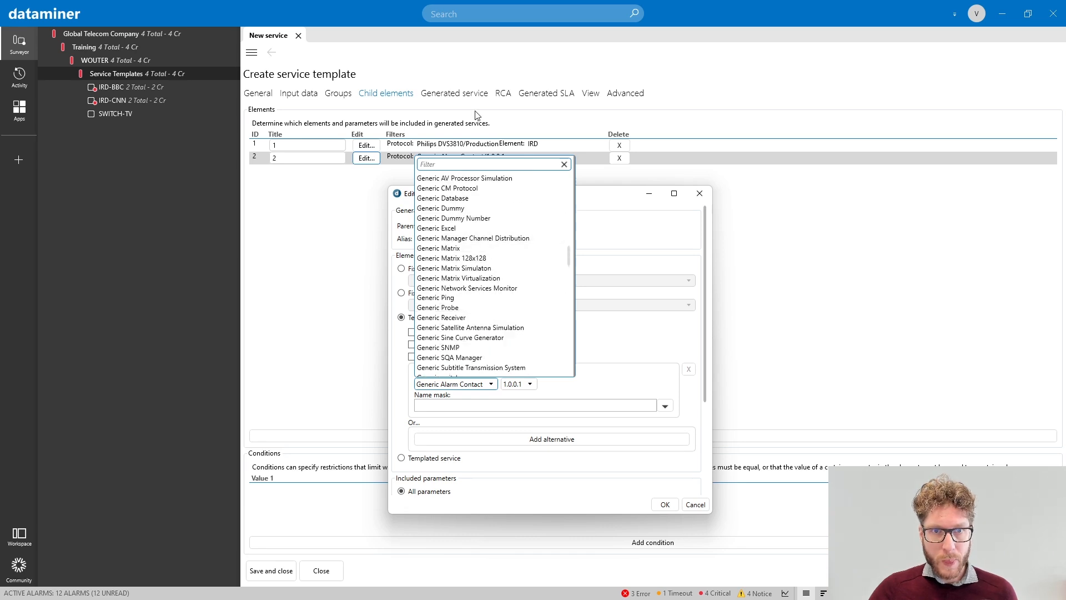
type("generic sw")
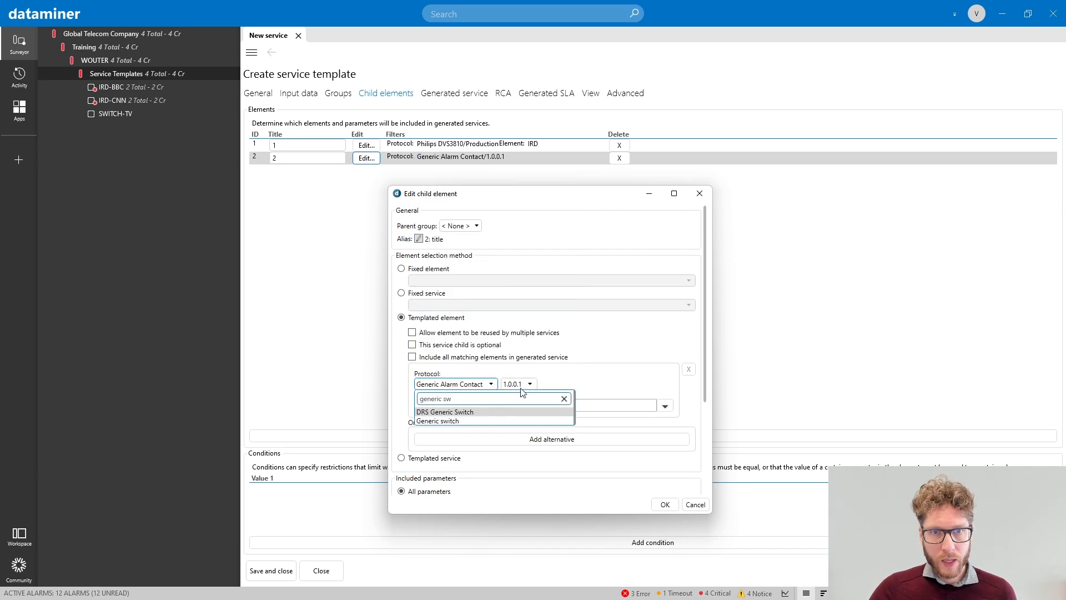
left_click(490, 421)
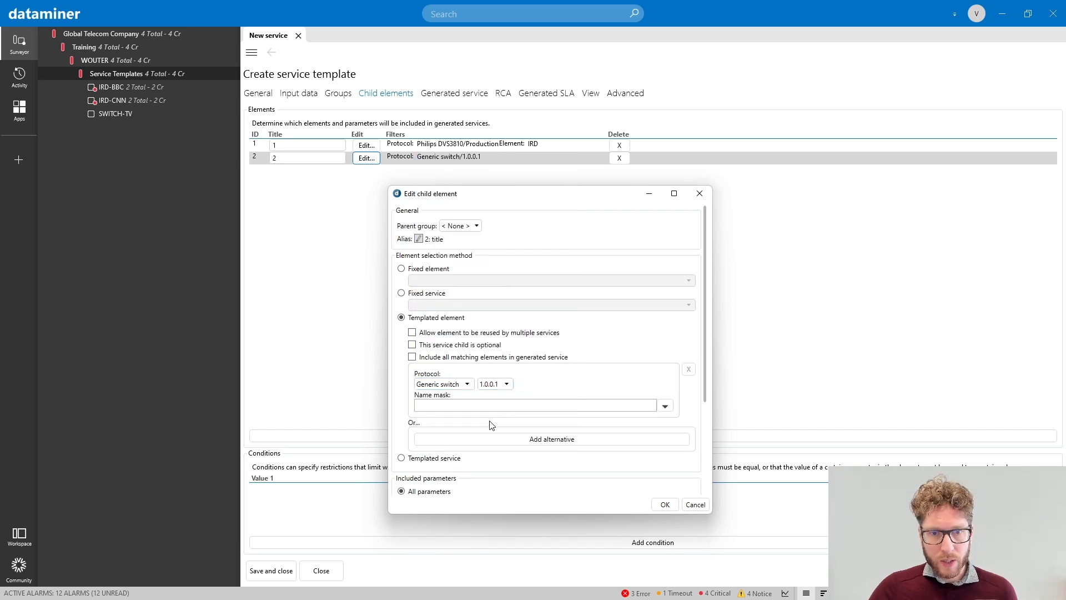
Use the Switch input data as the name mask of the second child element and accept its settings
left_click(665, 409)
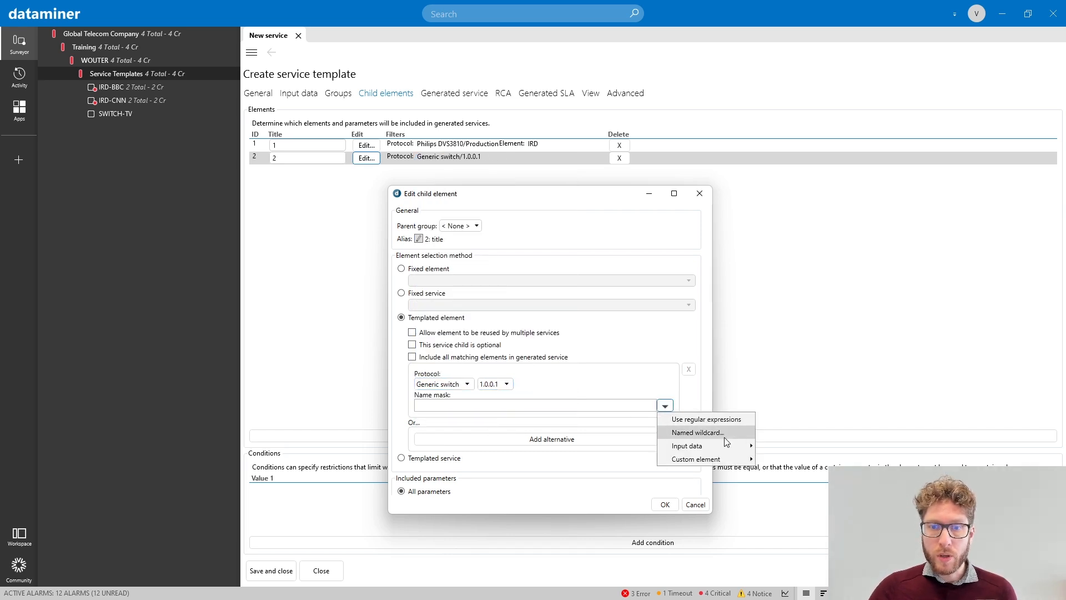
mouse_move(723, 449)
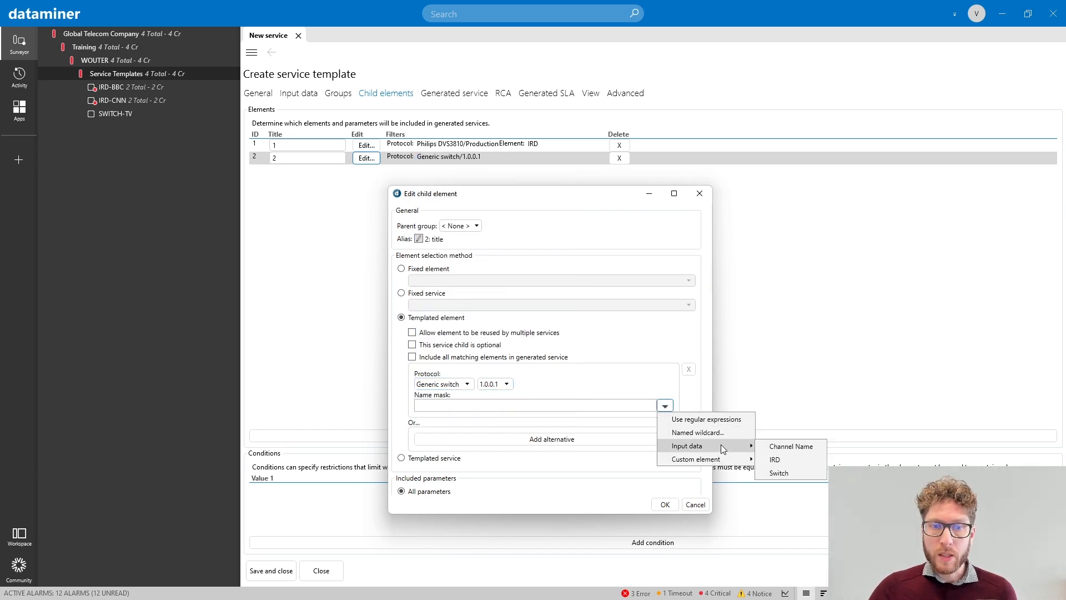
left_click(791, 473)
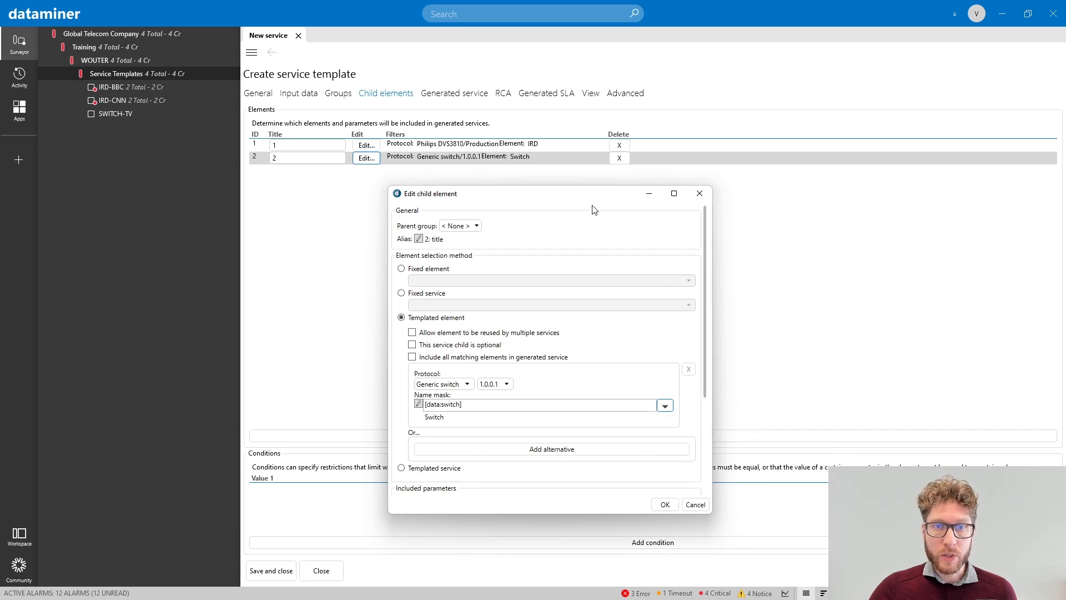
left_click_drag(588, 192, 588, 188)
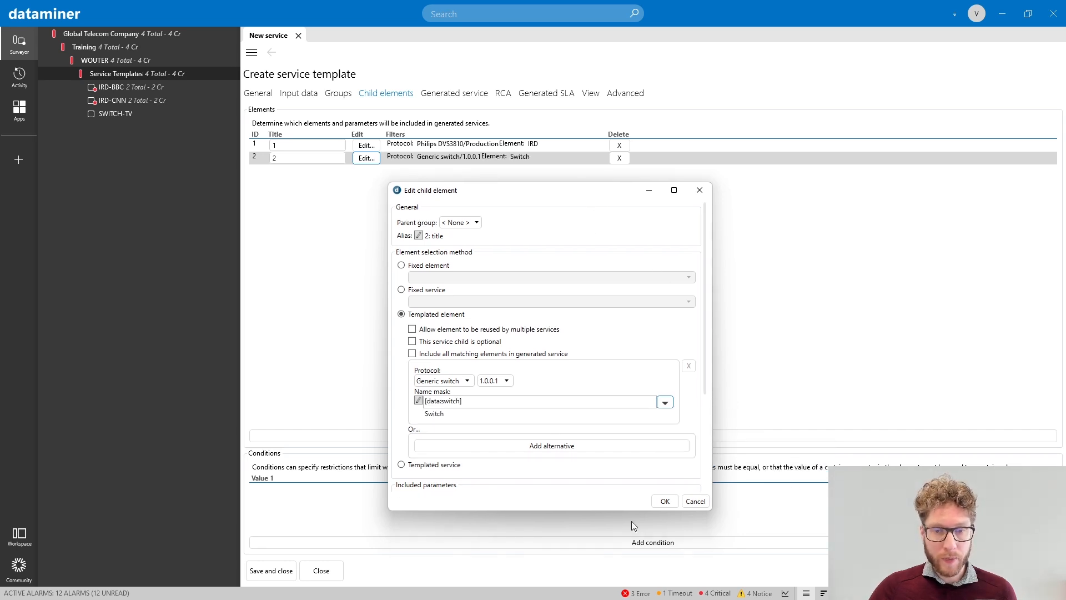
left_click(664, 501)
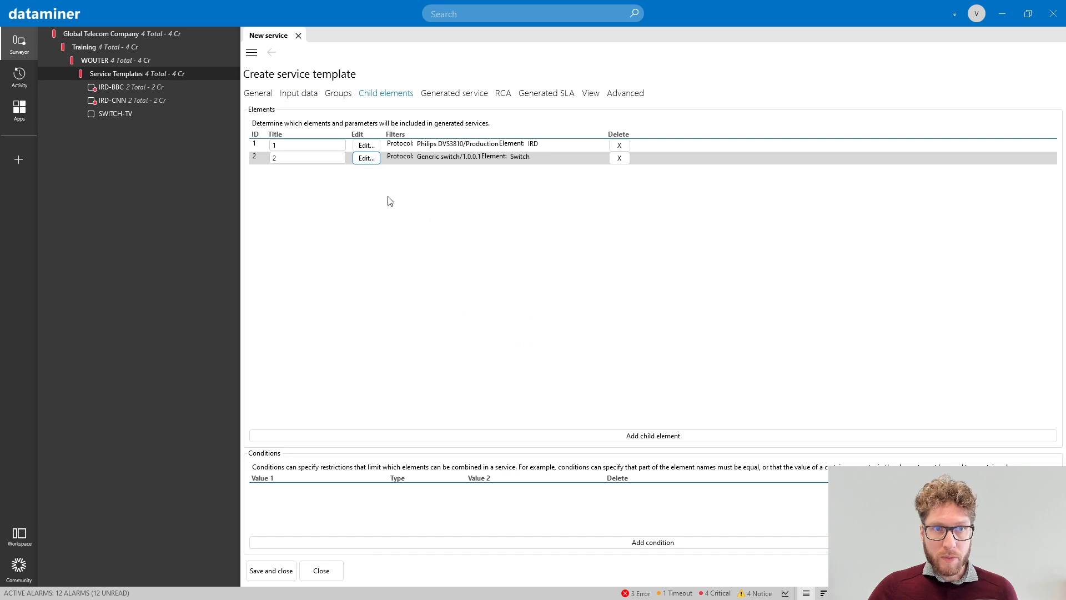
Set the generated service name to the Channel Name input data
left_click(472, 94)
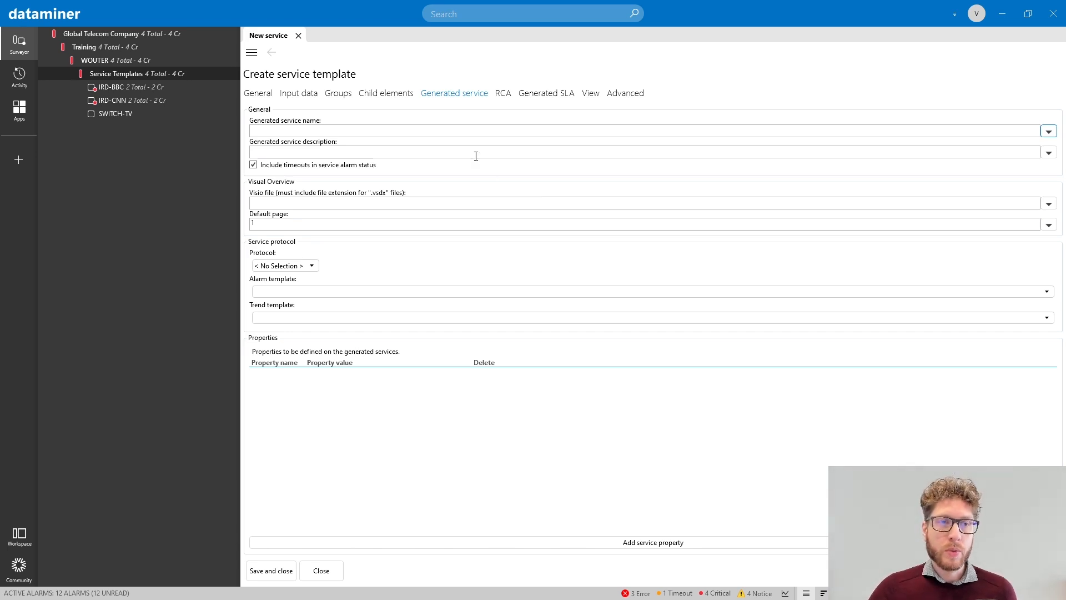
left_click(1049, 133)
mouse_move(1053, 149)
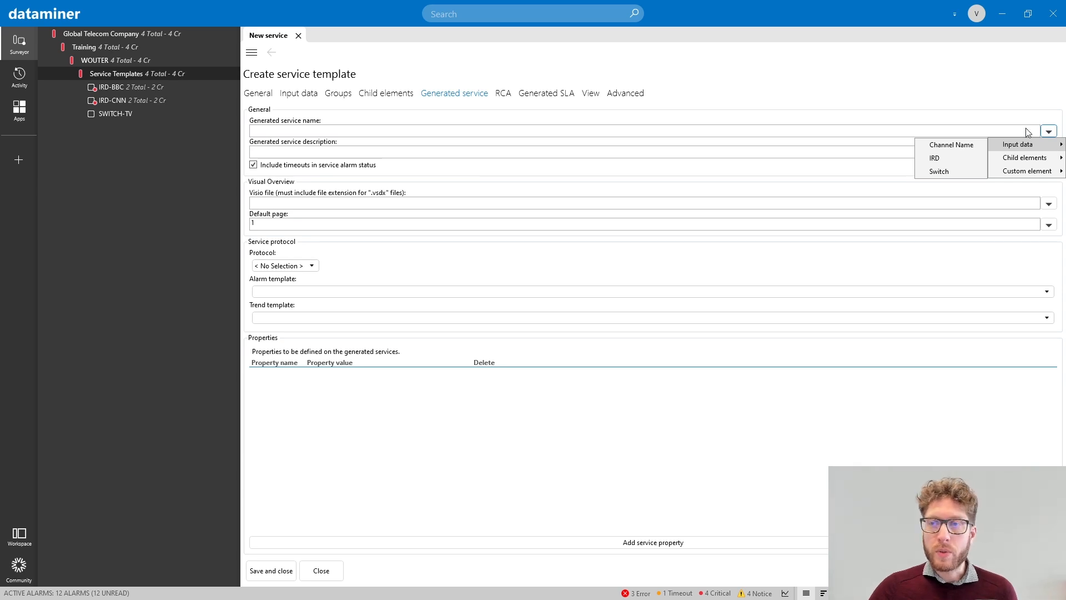
left_click(966, 146)
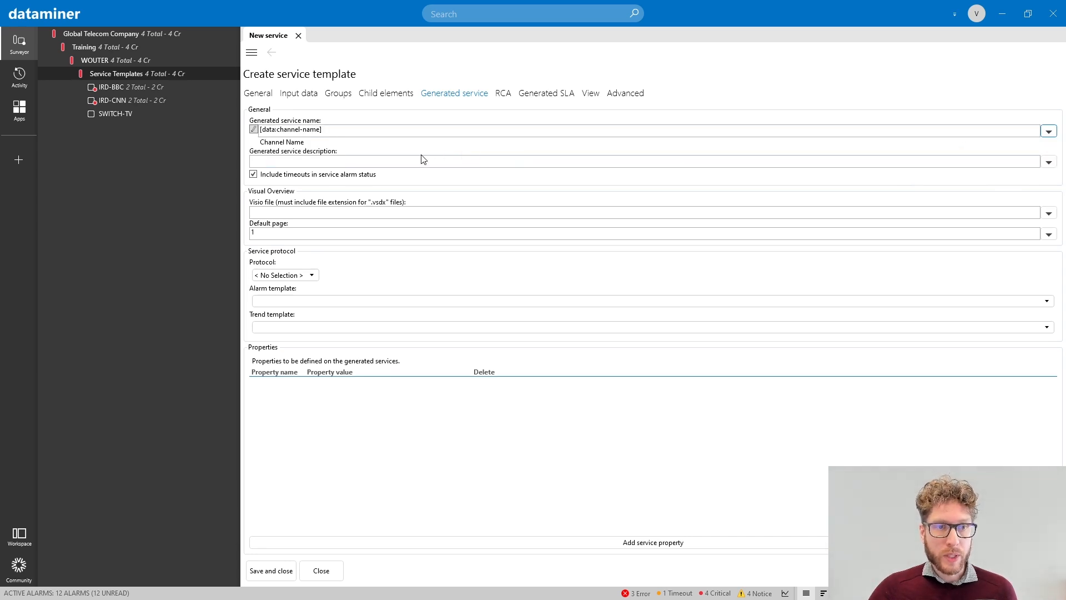
Set the destination of the generated services to the fixed view Service Templates and save the service template
left_click(590, 95)
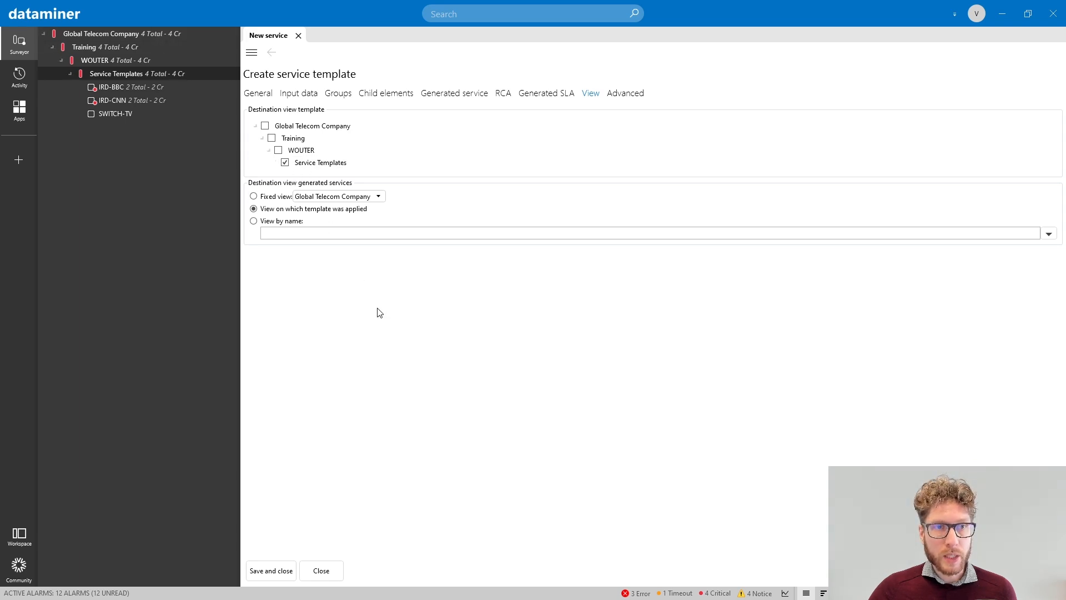
left_click(277, 198)
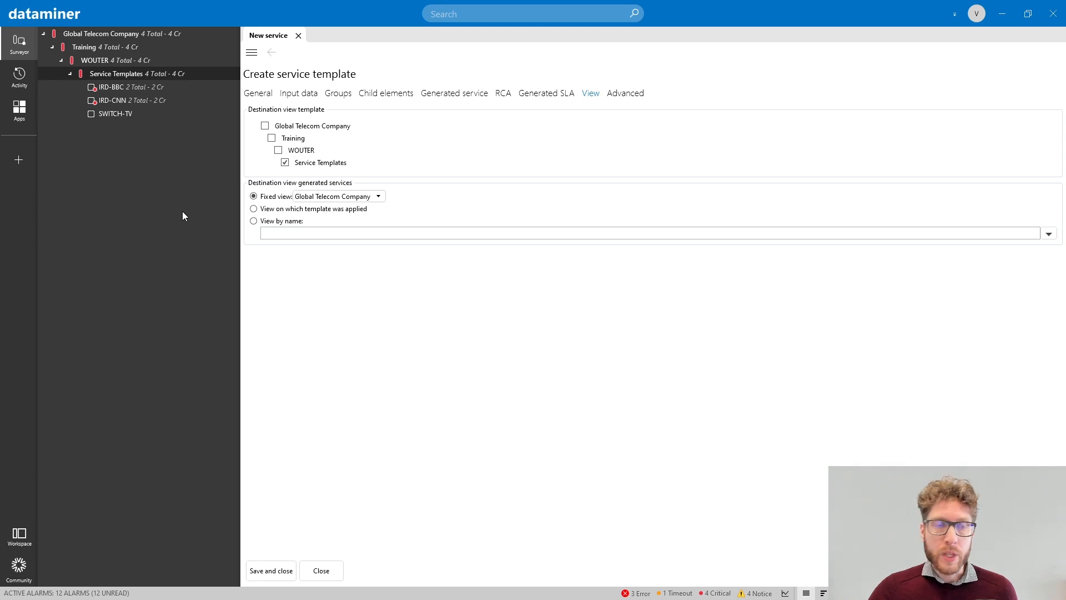
left_click(378, 196)
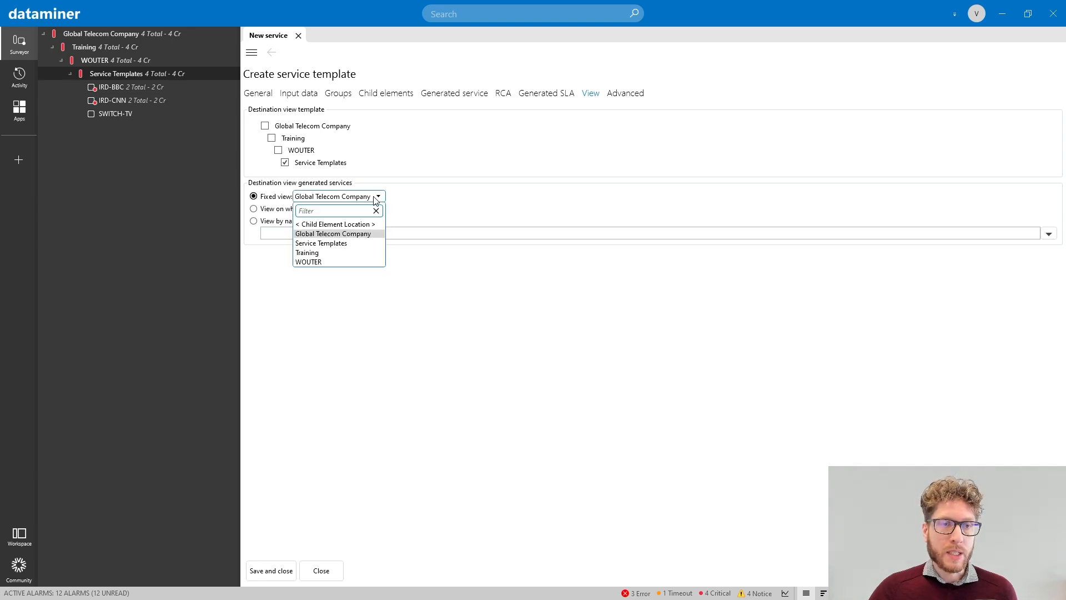
left_click(377, 244)
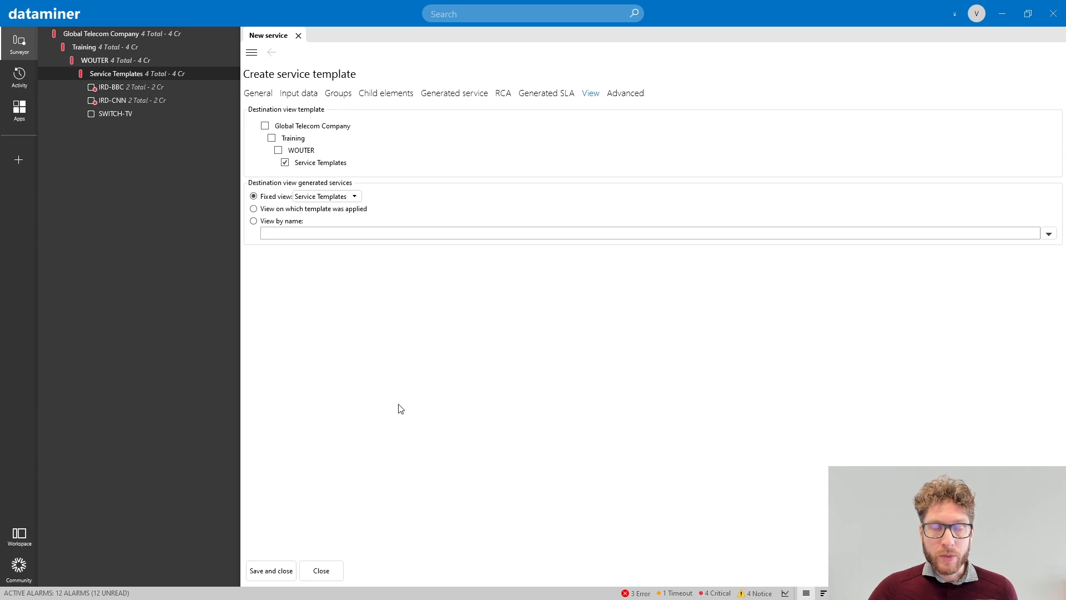
left_click(270, 574)
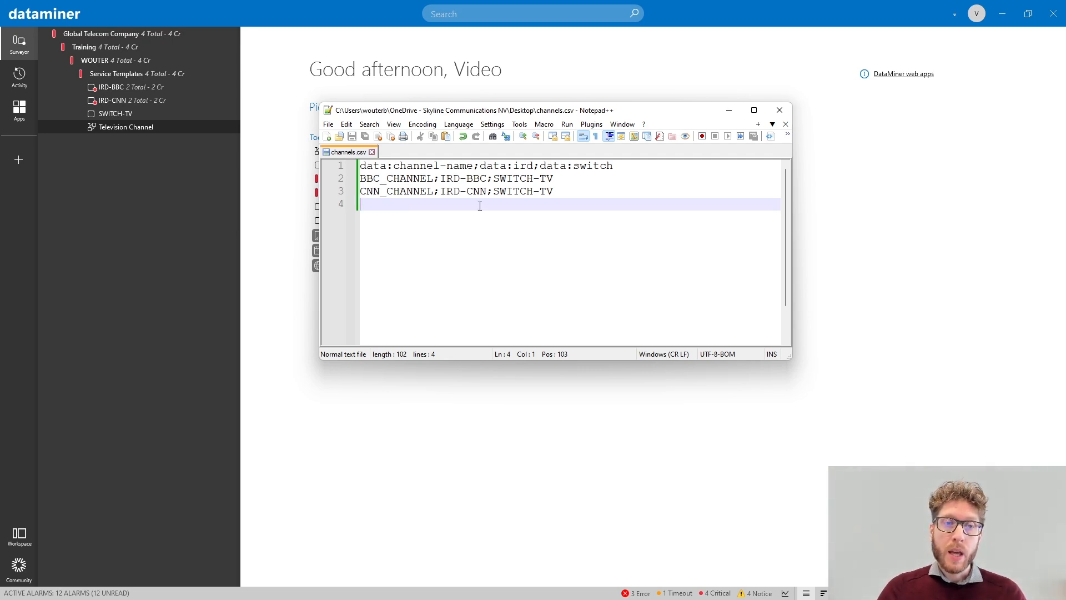
Examine the channel name, IRD and switch values in the BBC and CNN rows of channels.csv, and minimize the file's window
left_click_drag(572, 191, 336, 179)
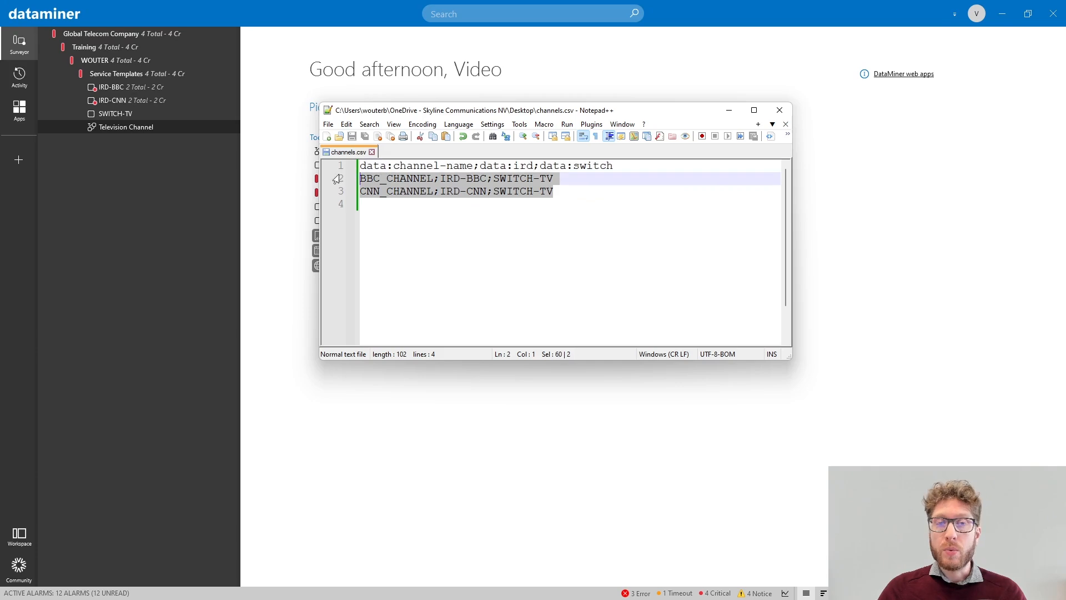
left_click(454, 192)
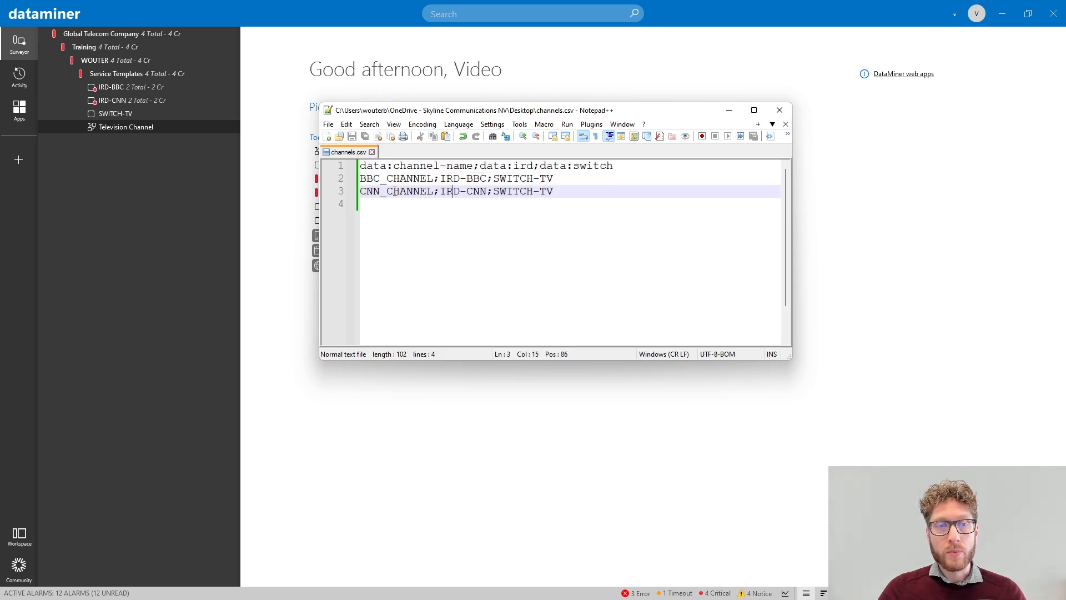
double_click(392, 179)
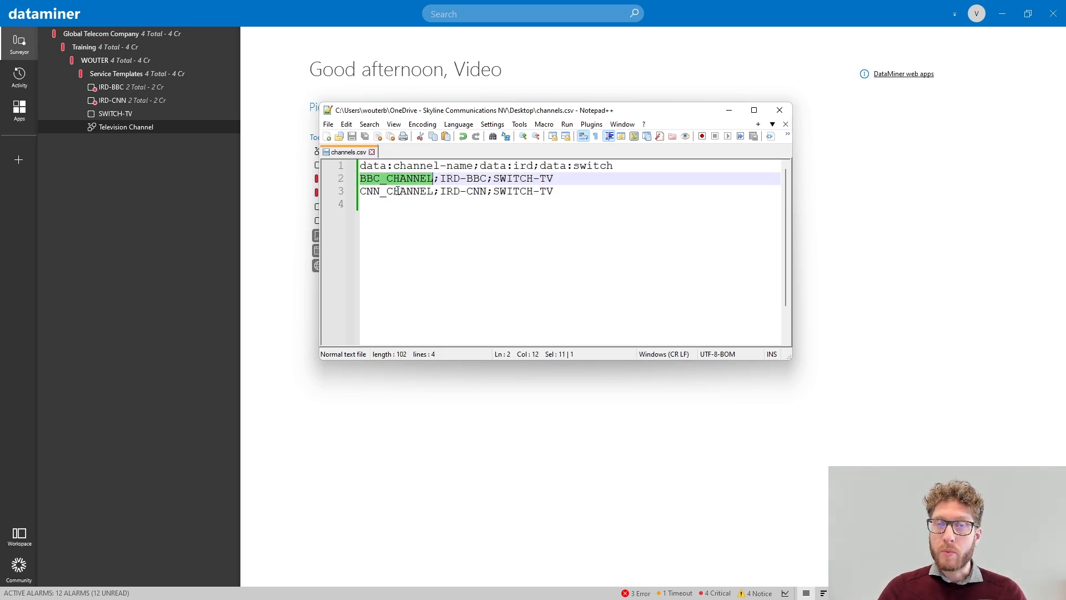
double_click(398, 191)
left_click(412, 244)
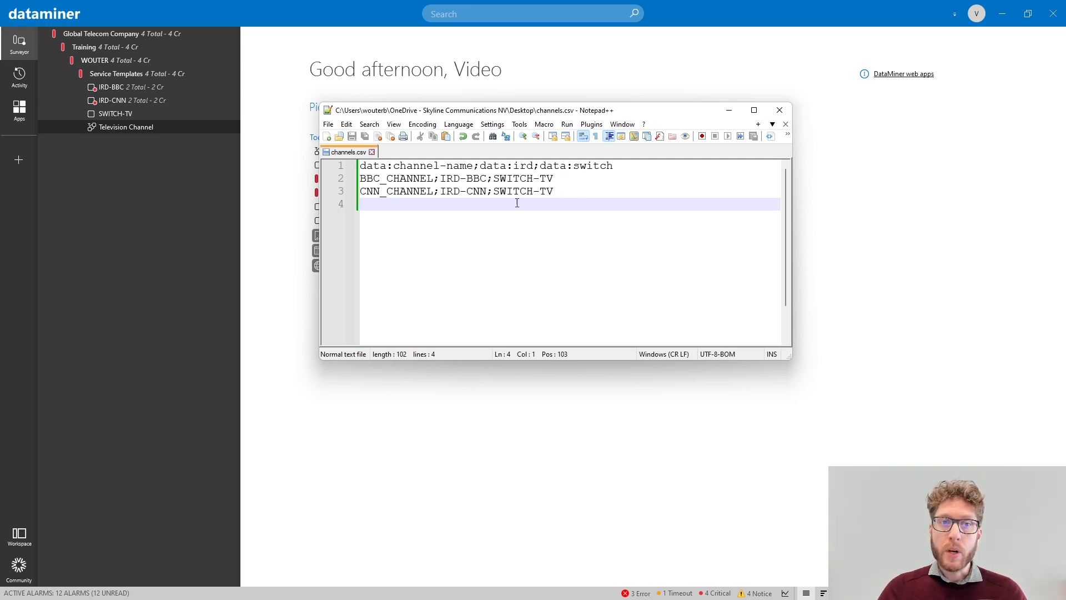
double_click(403, 178)
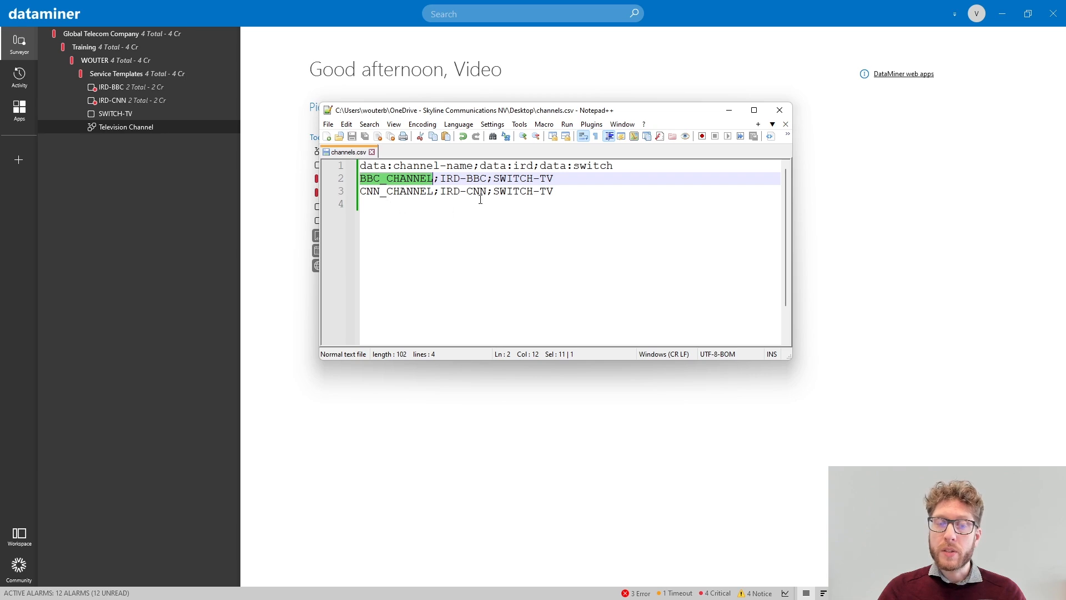
left_click(455, 181)
left_click(455, 192)
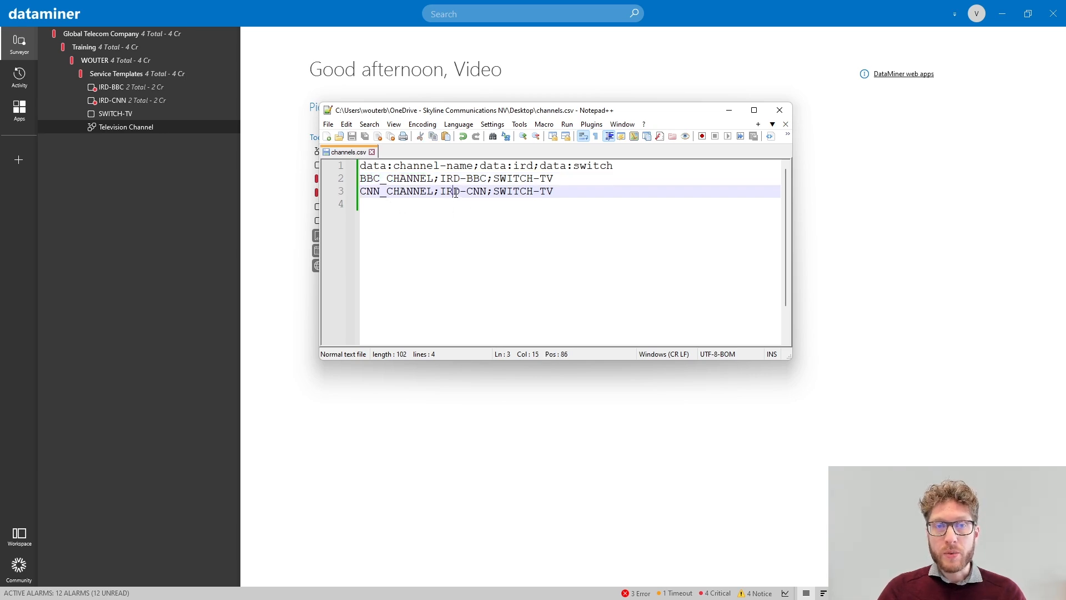
left_click(456, 183)
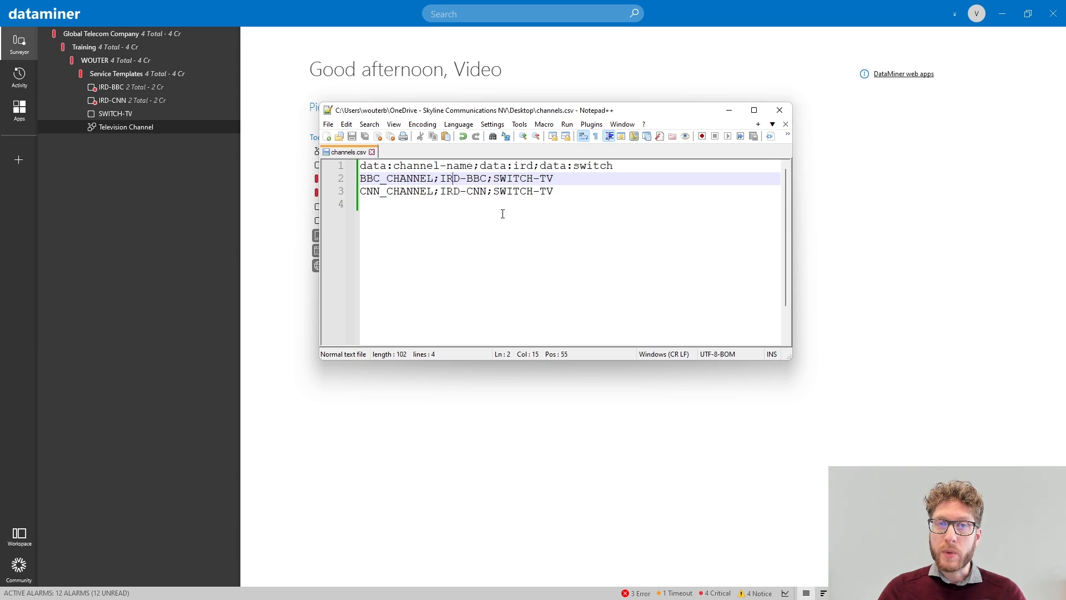
left_click_drag(500, 181, 637, 175)
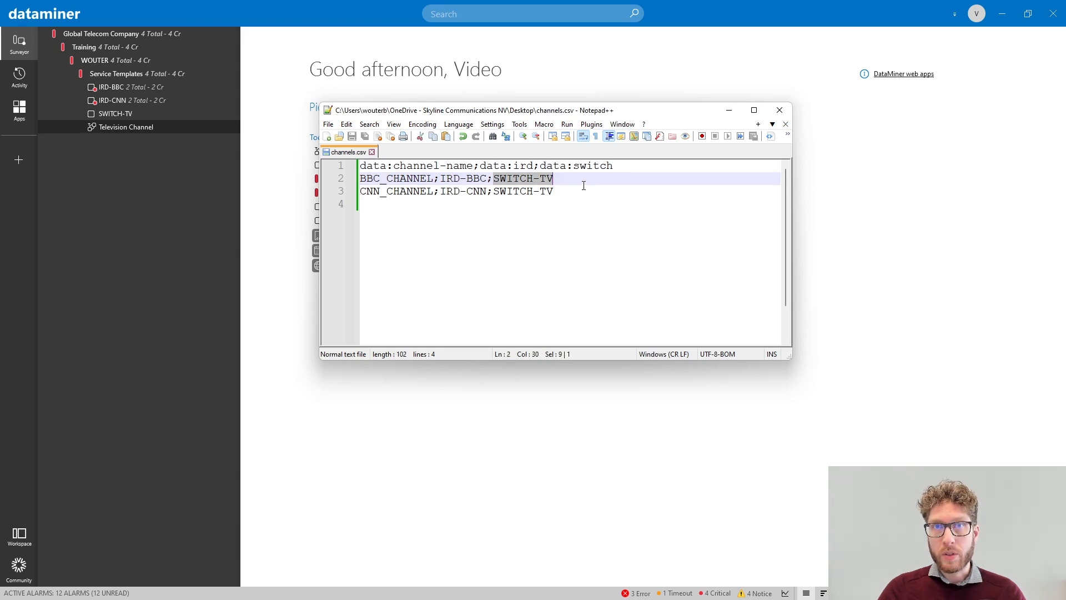
left_click(564, 193)
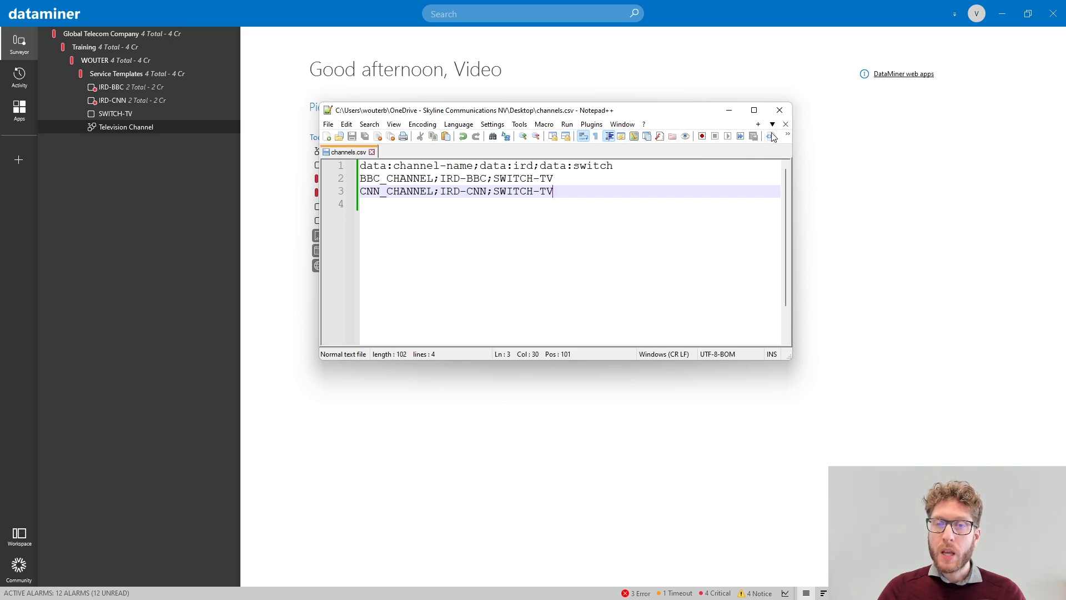
left_click(729, 110)
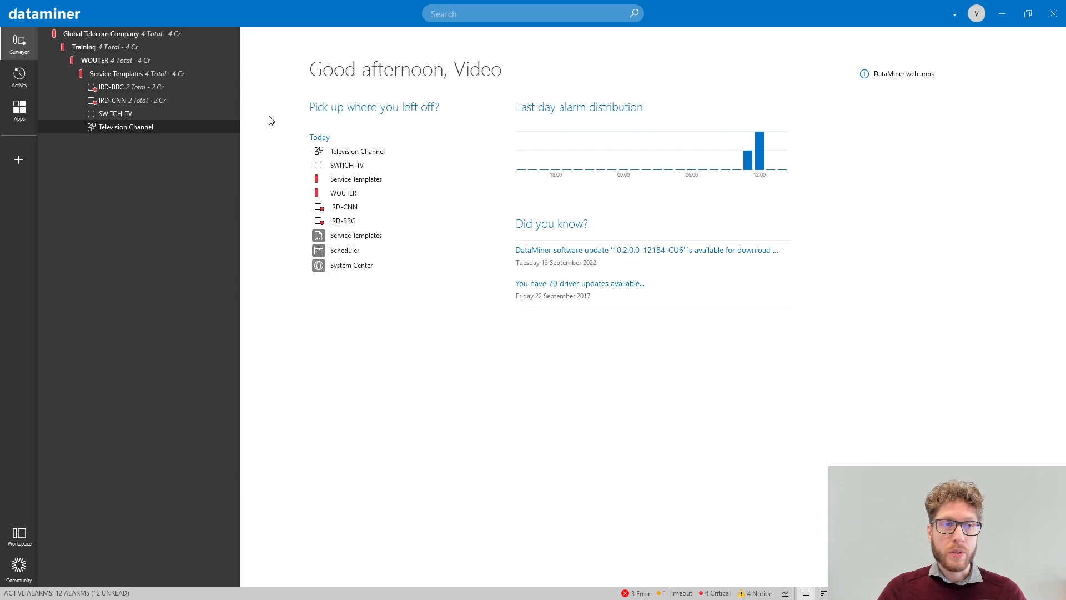
Apply the Television Channel service template by importing channels.csv, and expand the generated CNN_CHANNEL and BBC_CHANNEL services
right_click(106, 128)
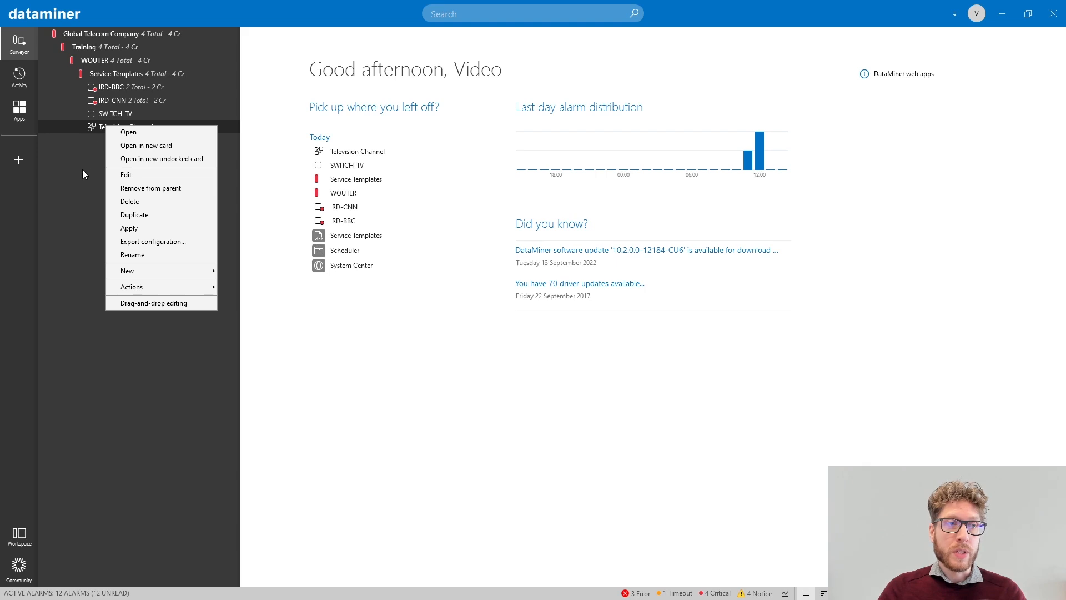
left_click(145, 227)
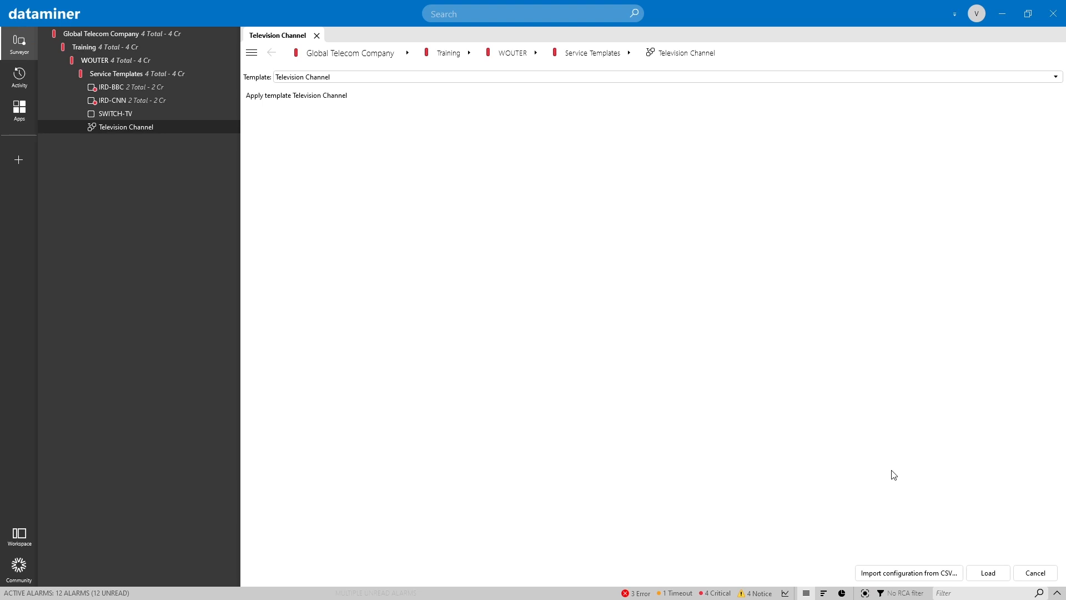
left_click(914, 577)
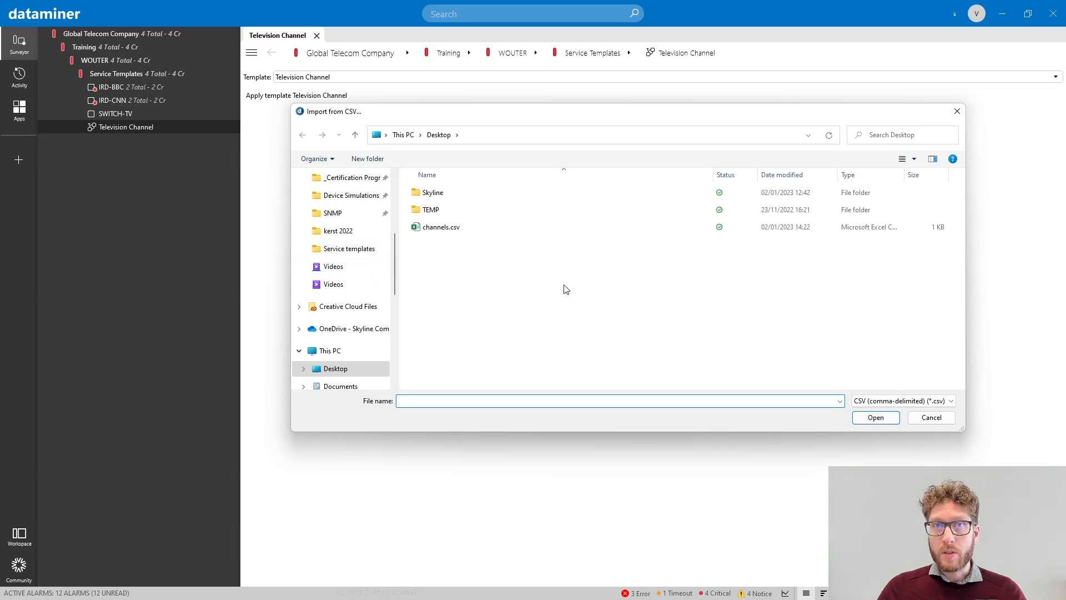
double_click(505, 229)
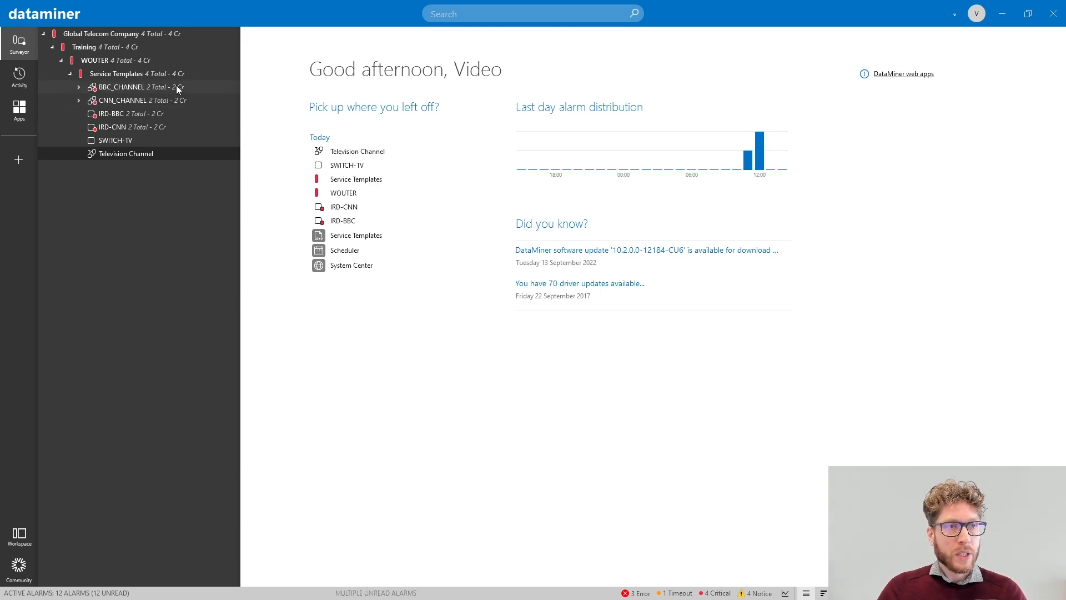
left_click(79, 101)
left_click(79, 87)
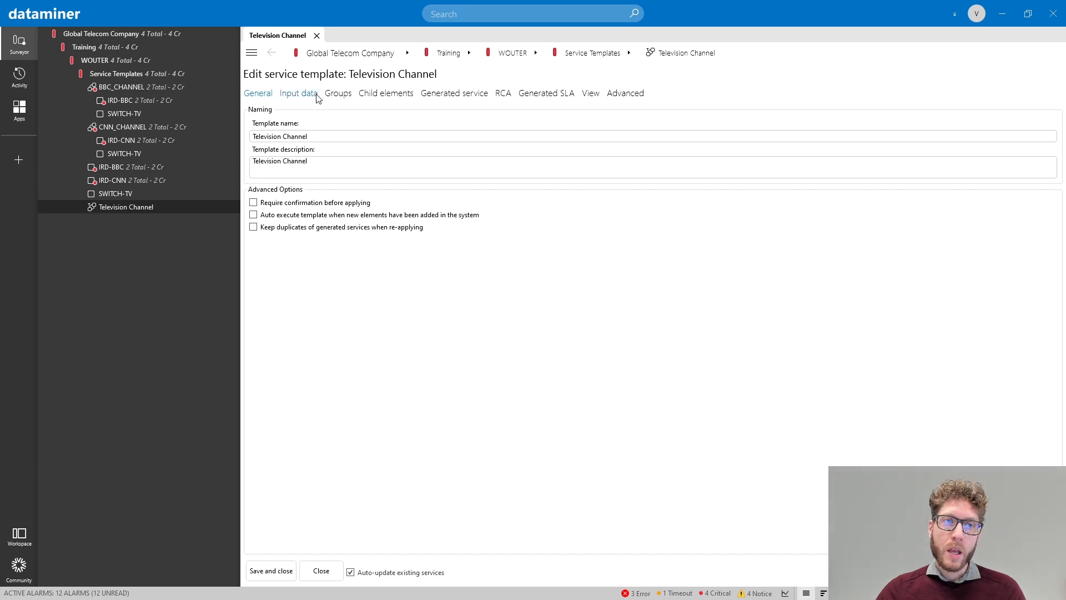
Review the input data types of the service template and set the Channel Name type to Table Row Index
left_click(298, 93)
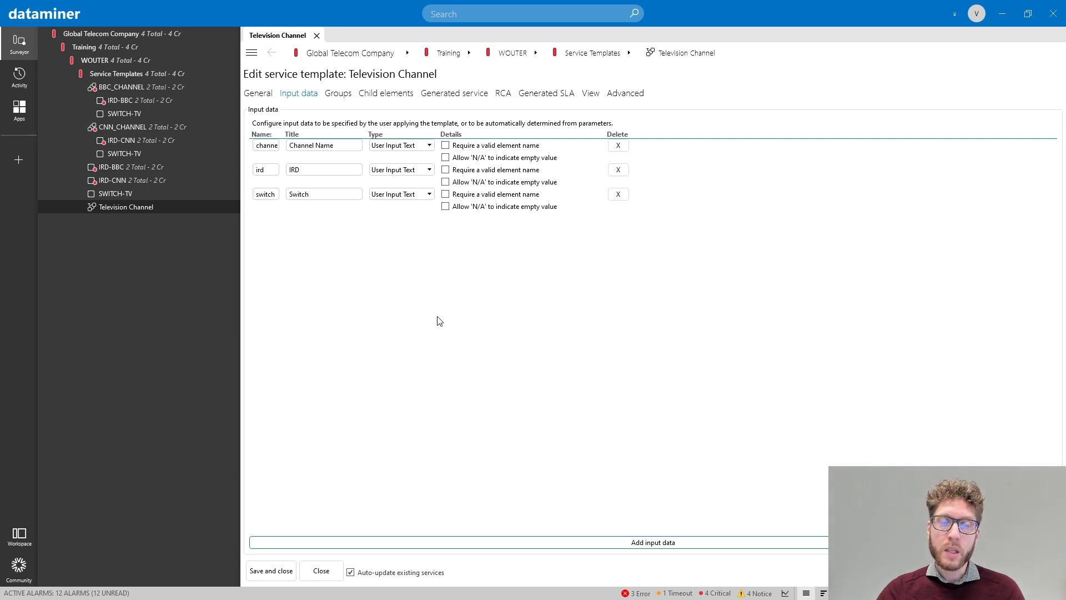
left_click(406, 146)
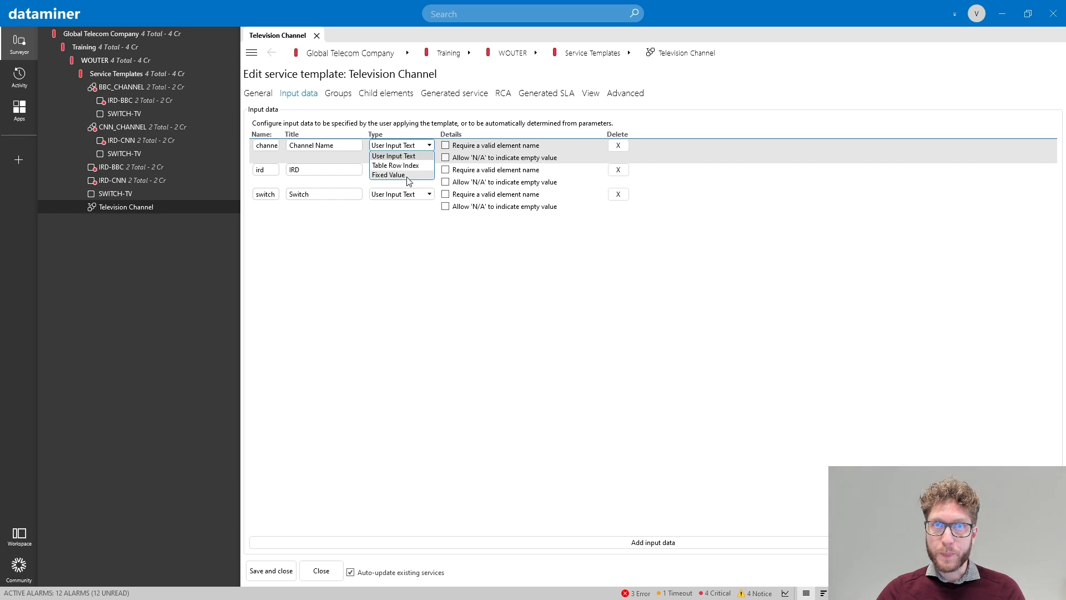
left_click(426, 282)
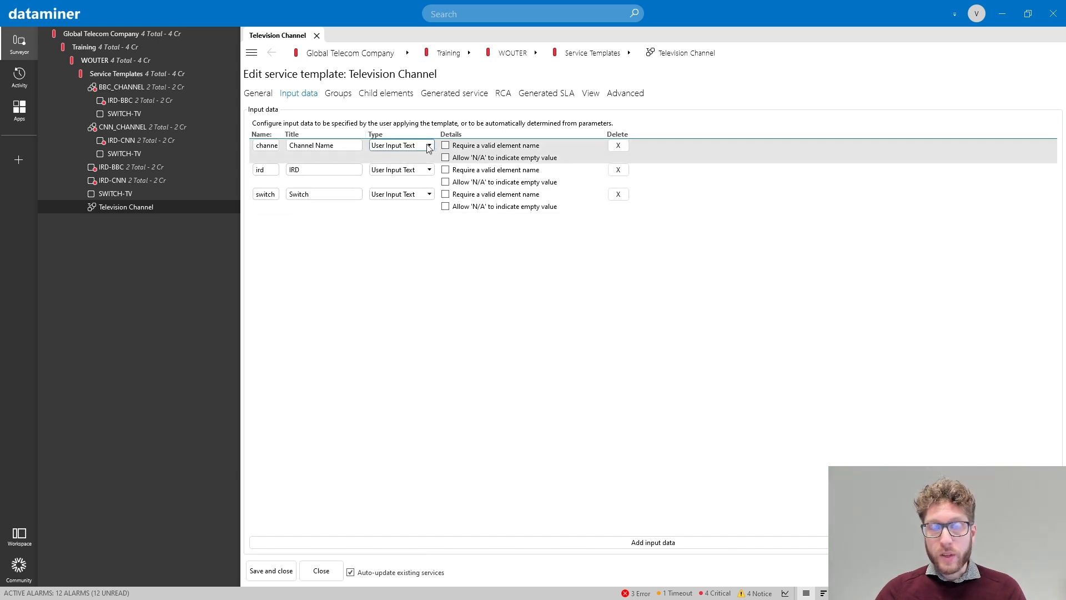
left_click(429, 146)
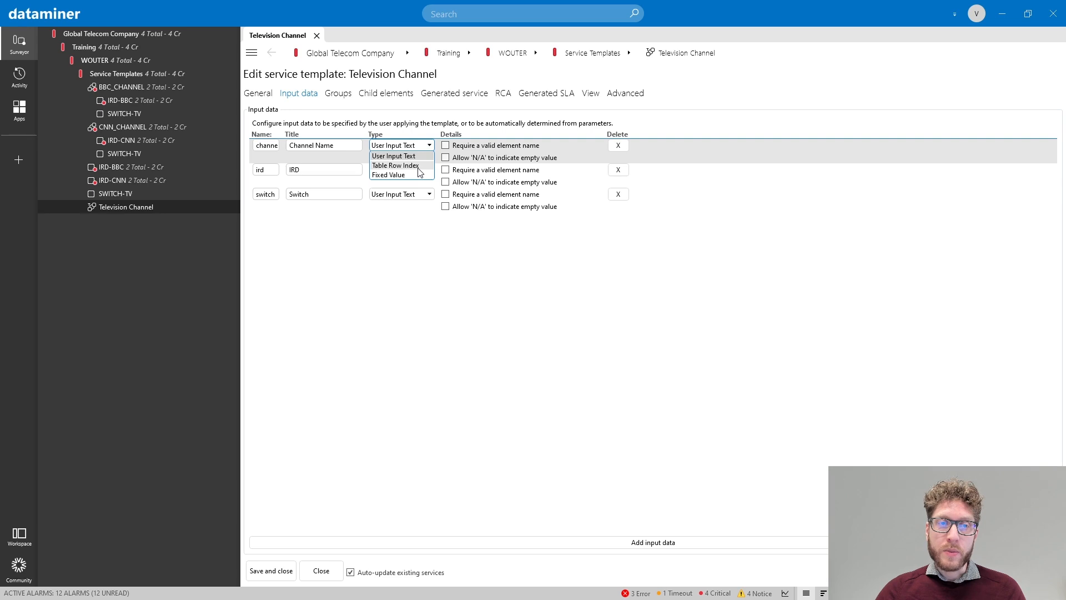
left_click(419, 166)
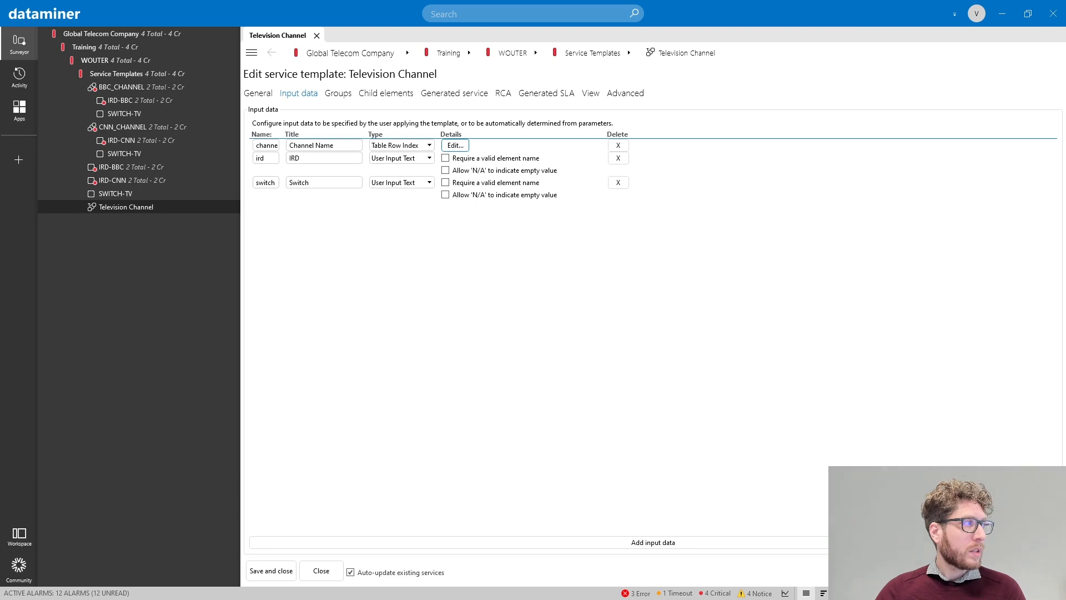
Try selecting the [Connections] table of the other element IRD-BBC as the Channel Name table parameter, and cancel the selection
left_click(455, 144)
left_click_drag(458, 175, 516, 226)
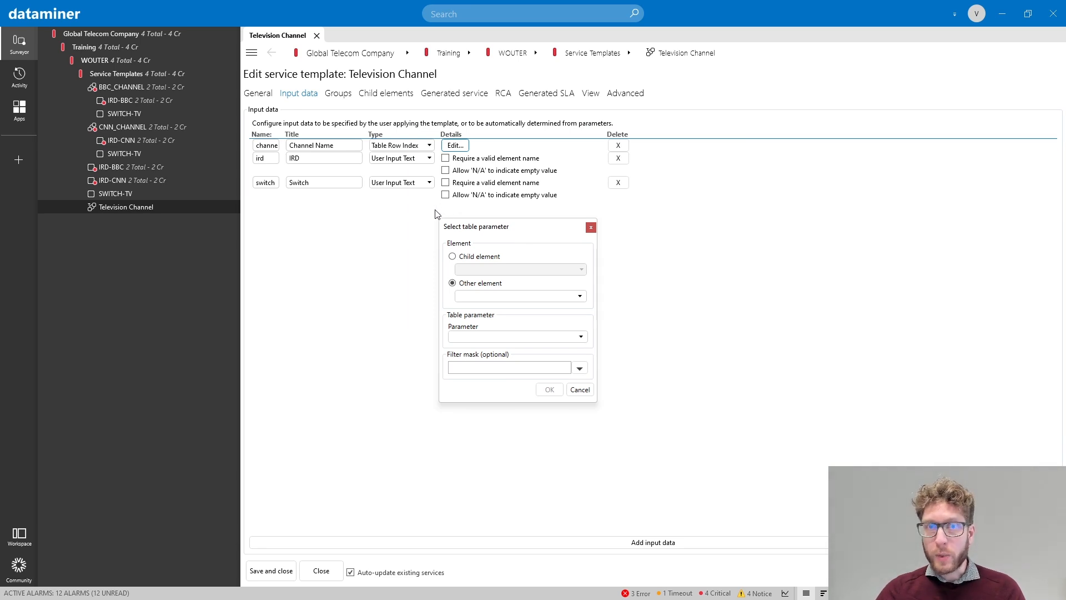
left_click(506, 296)
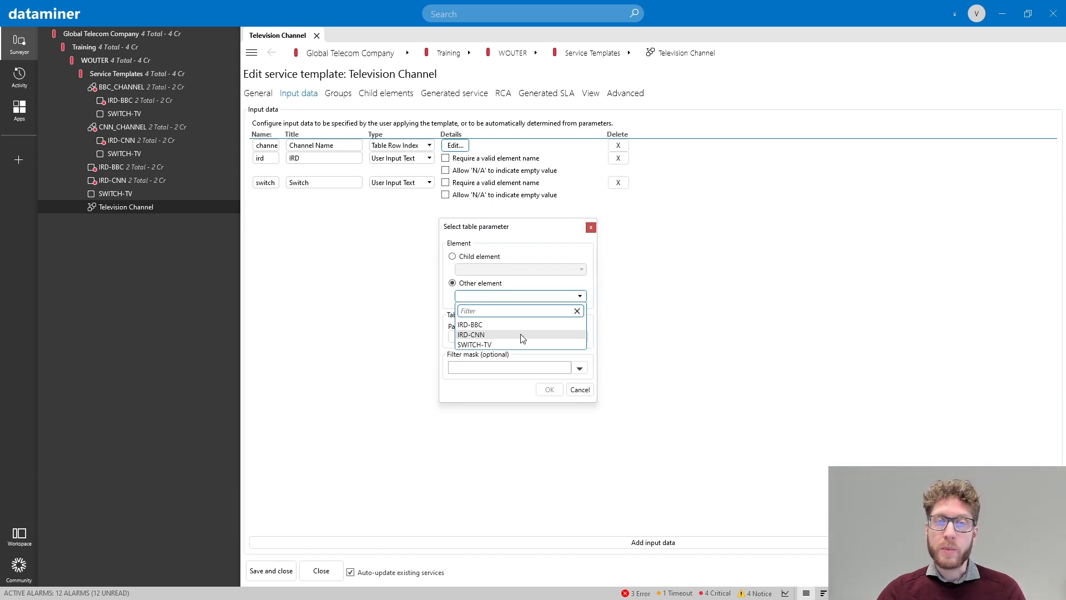
left_click(546, 296)
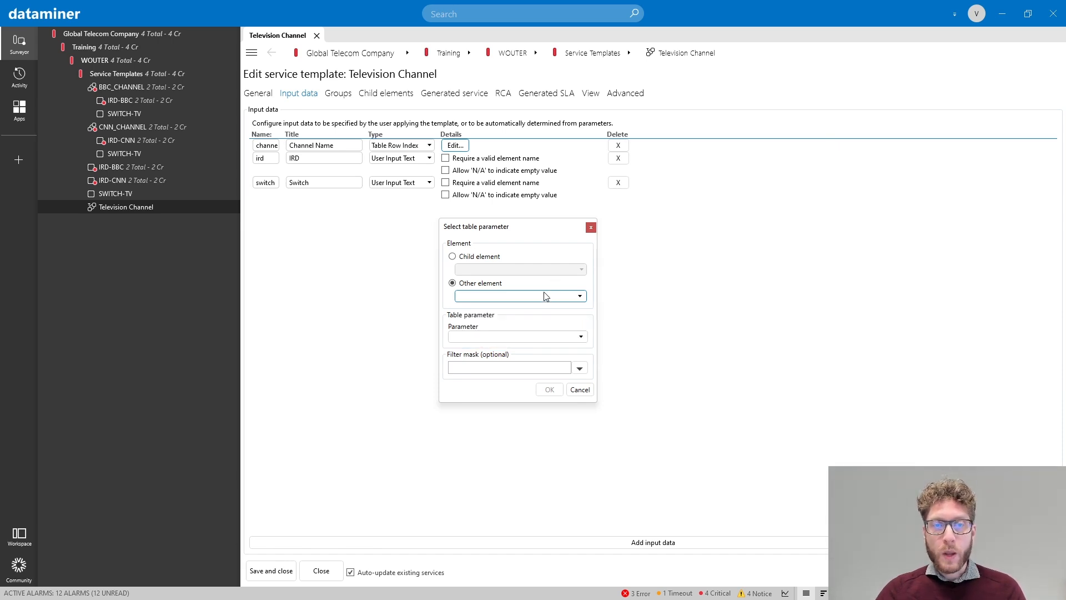
left_click(494, 259)
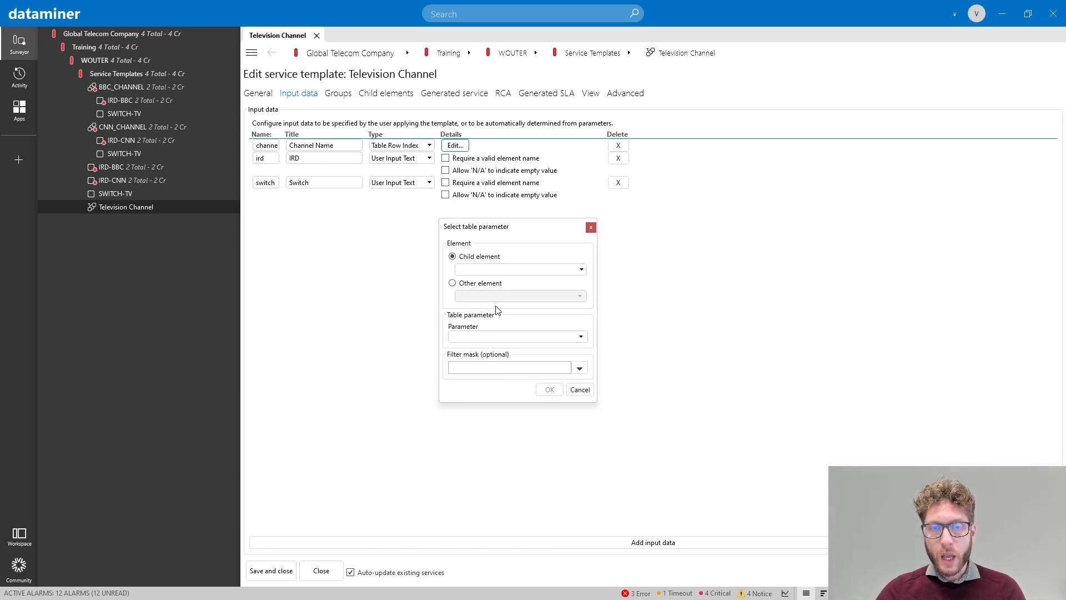
left_click(491, 284)
left_click(498, 295)
left_click(500, 316)
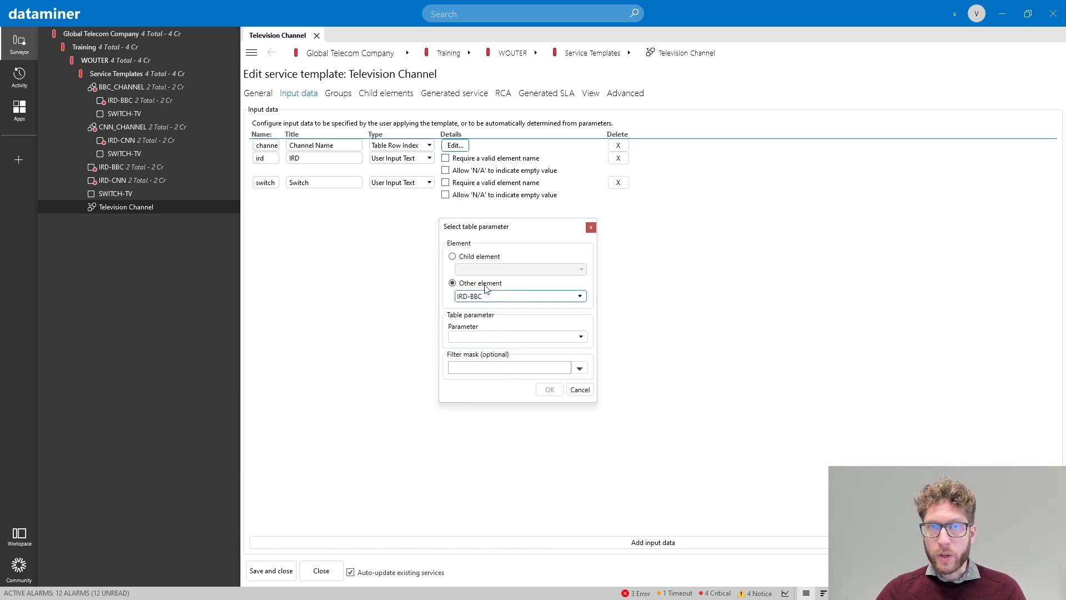
left_click(579, 339)
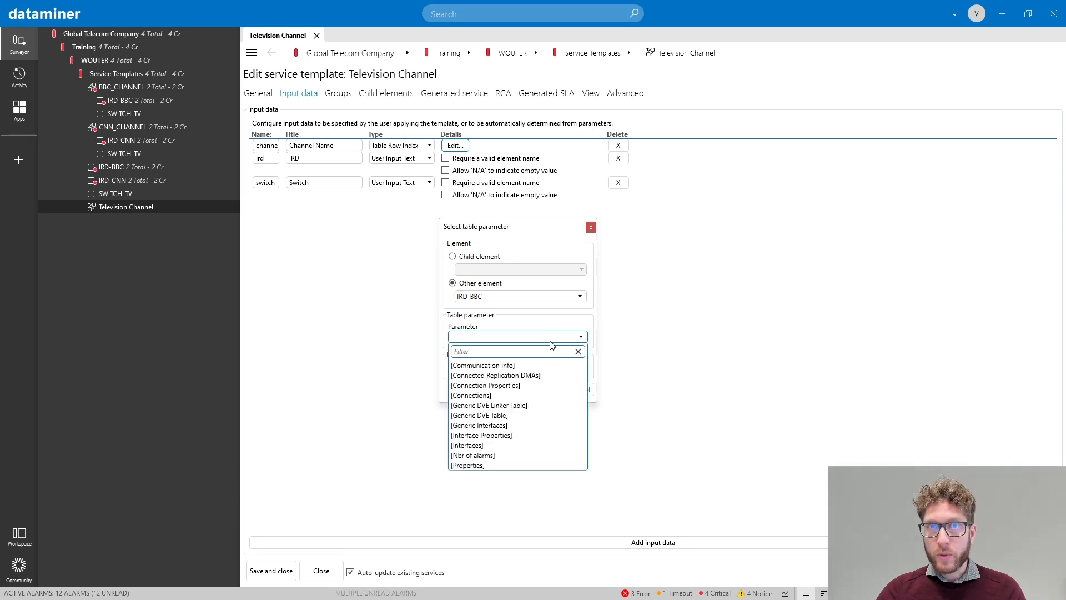
left_click(494, 396)
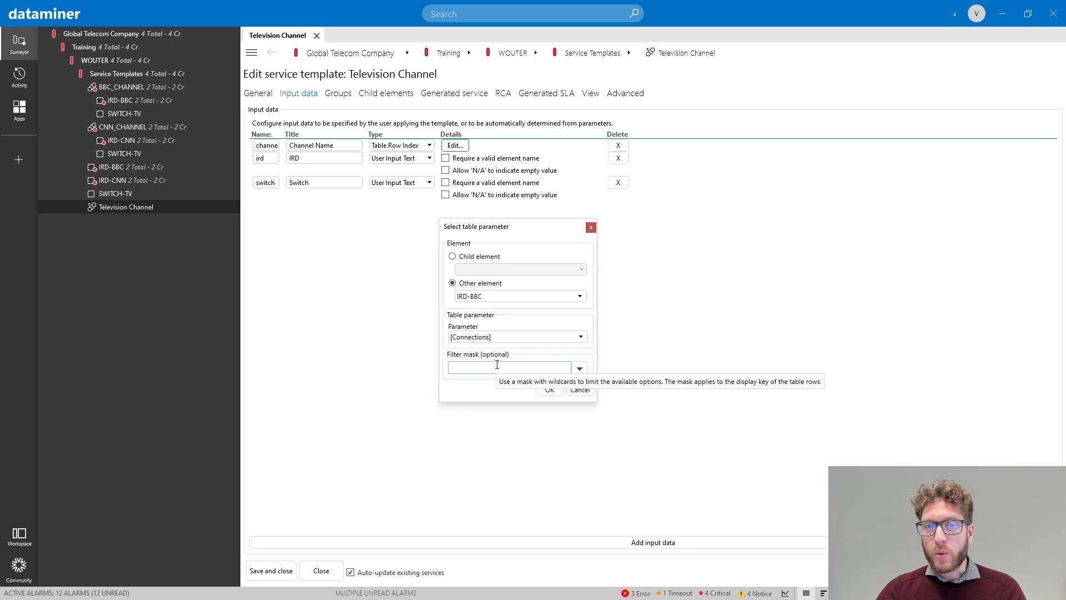
left_click(497, 366)
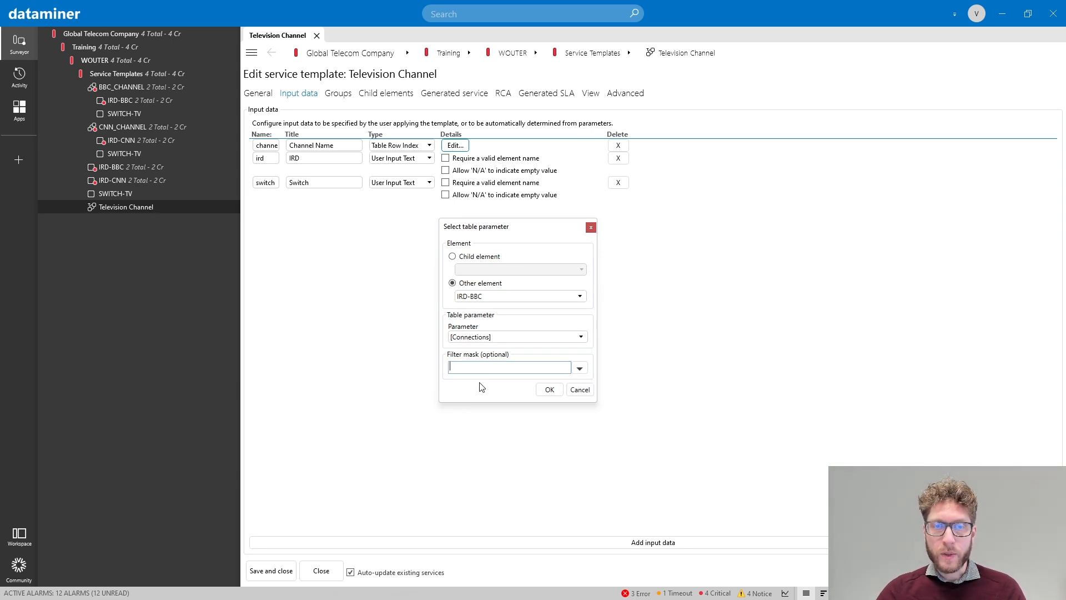
left_click(591, 391)
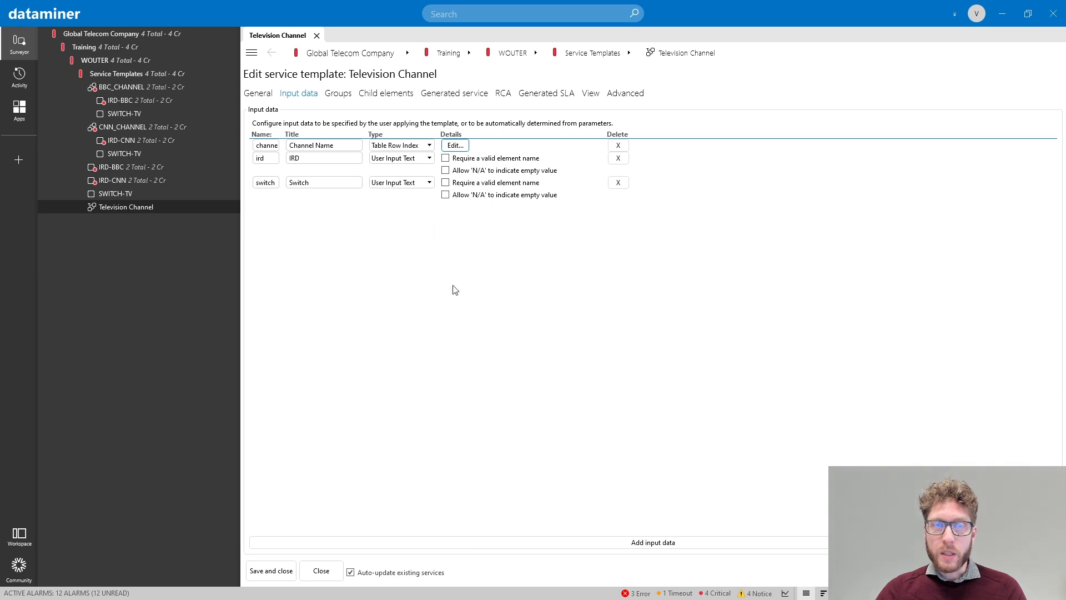
Set the Channel Name input data type to Fixed Value and view the references available for its value
left_click(429, 145)
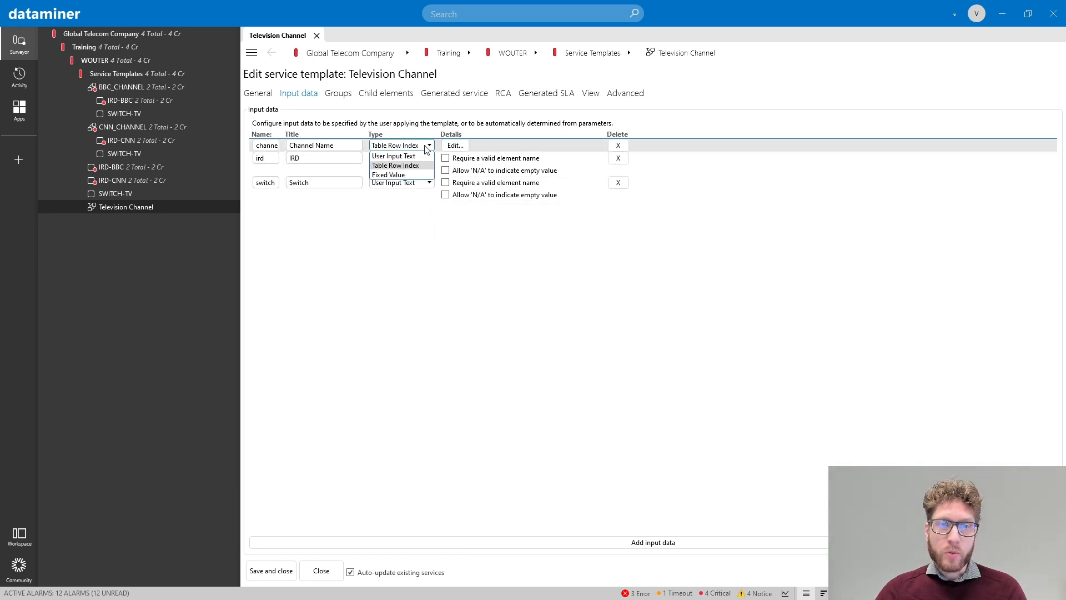
left_click(417, 175)
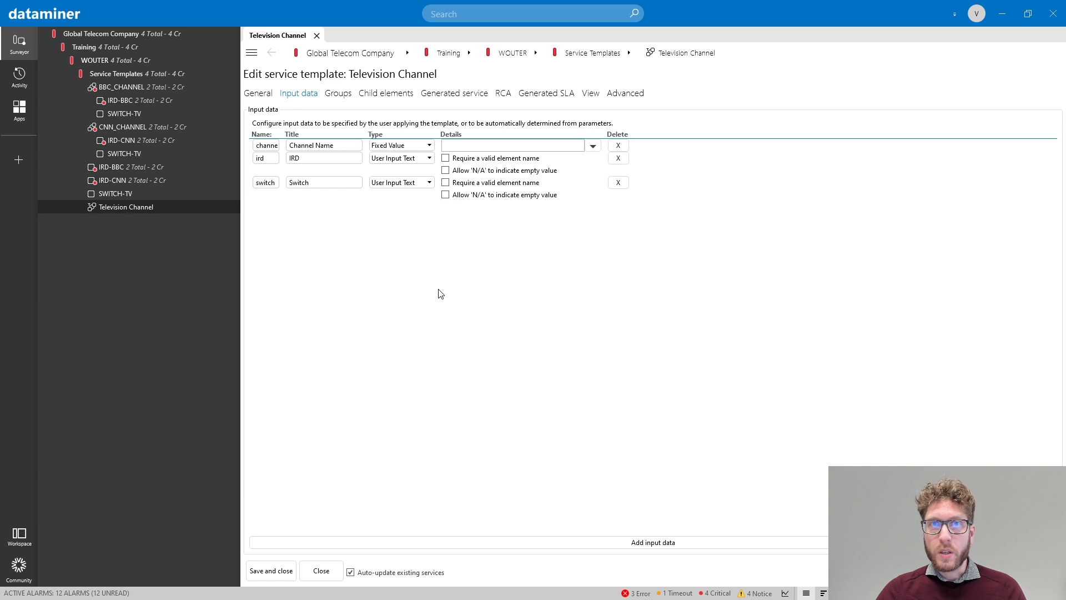
left_click(593, 146)
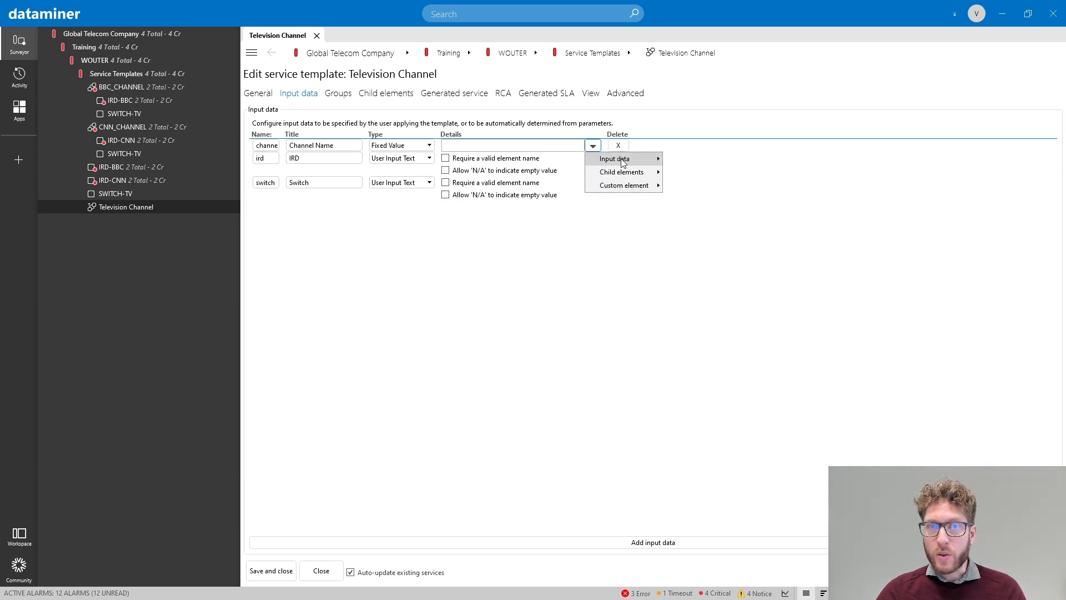
mouse_move(627, 191)
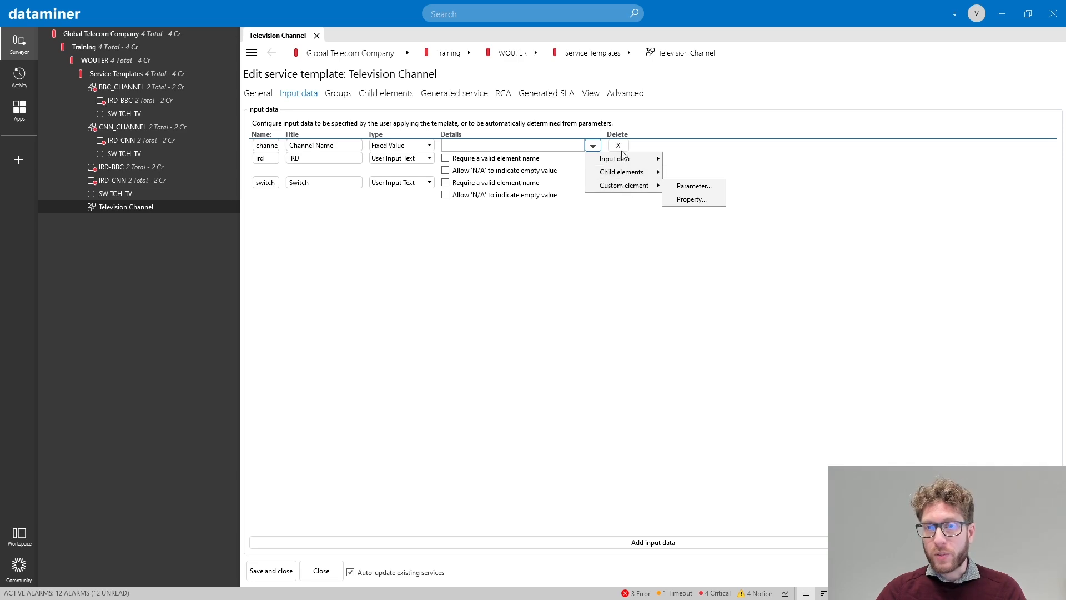
left_click(621, 269)
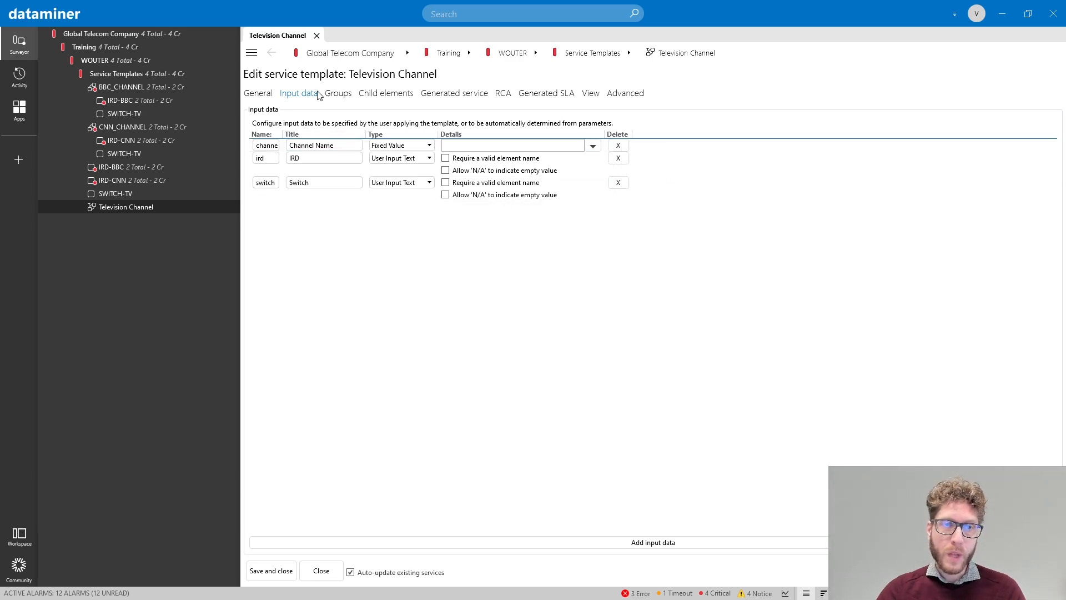
Add a new child element group to the service template and open its settings
left_click(336, 94)
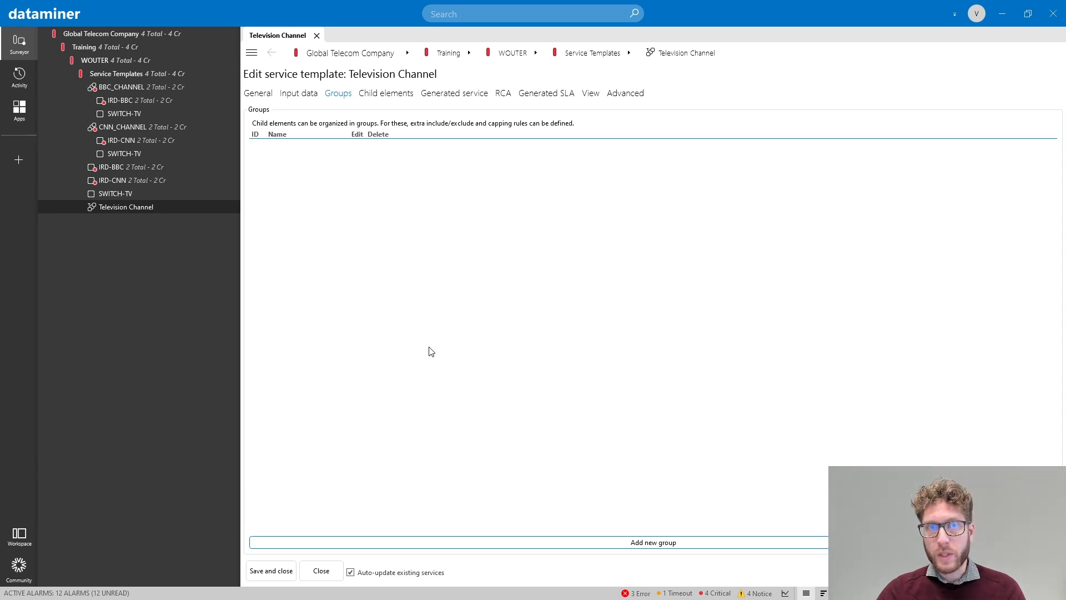
left_click(679, 544)
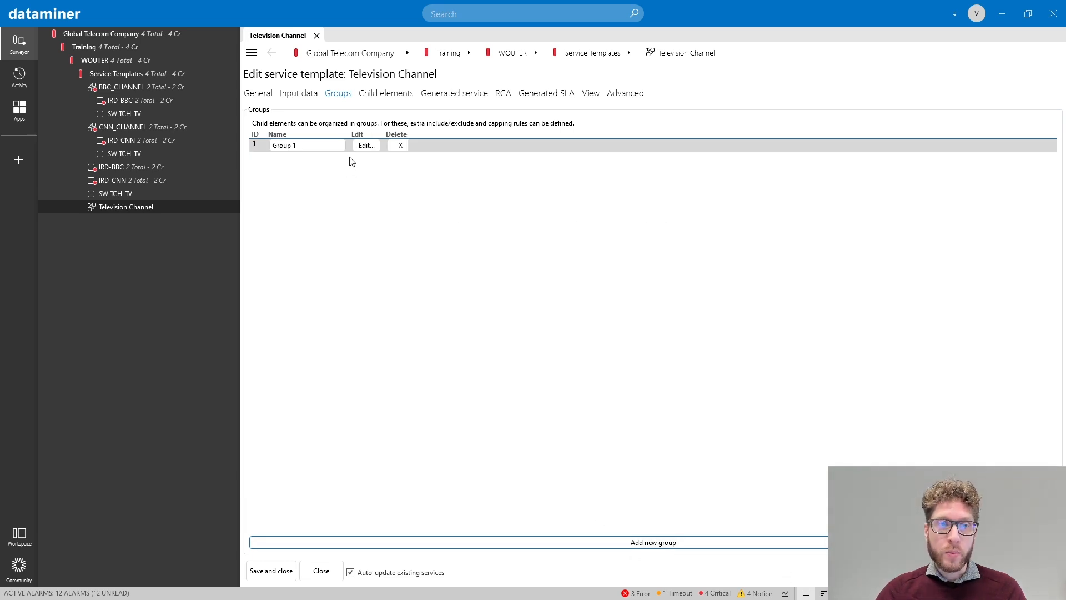
left_click(366, 145)
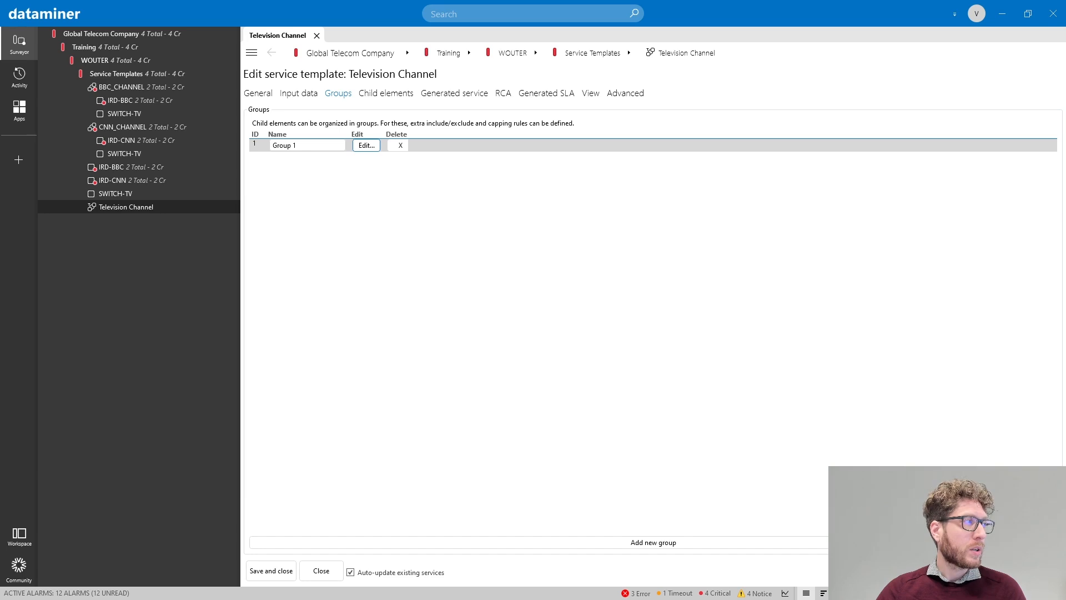
left_click_drag(693, 119, 404, 66)
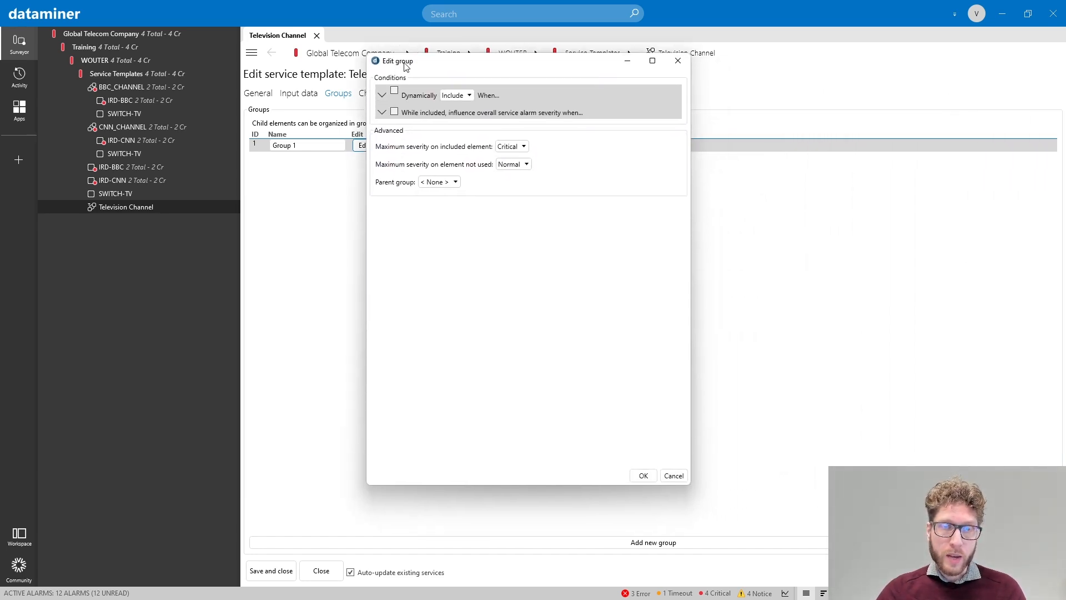
Enable the group's condition for dynamic inclusion and add a trigger to it
left_click(382, 95)
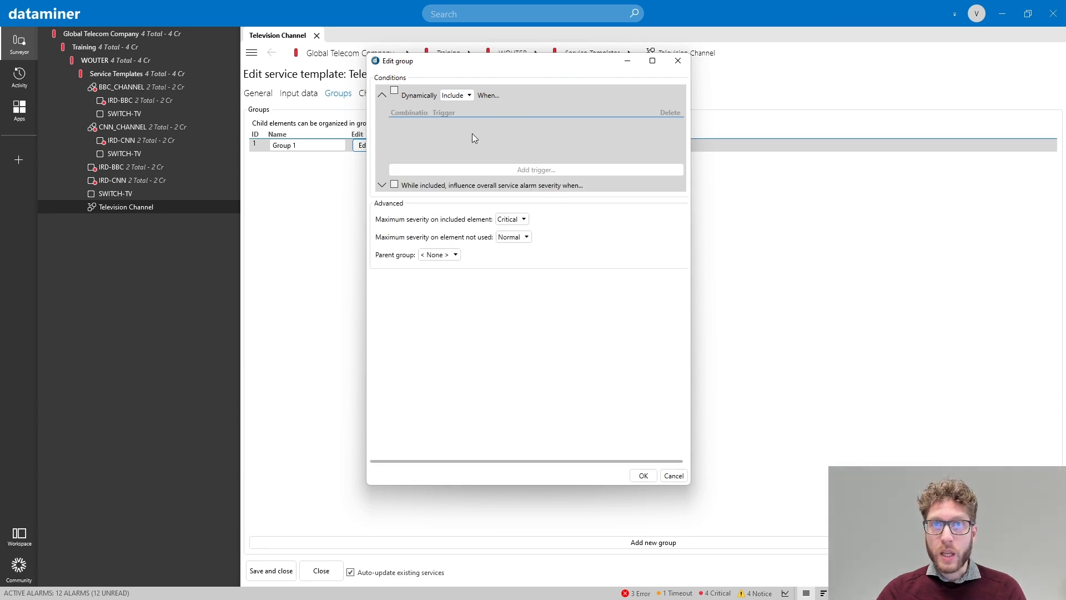
left_click(394, 91)
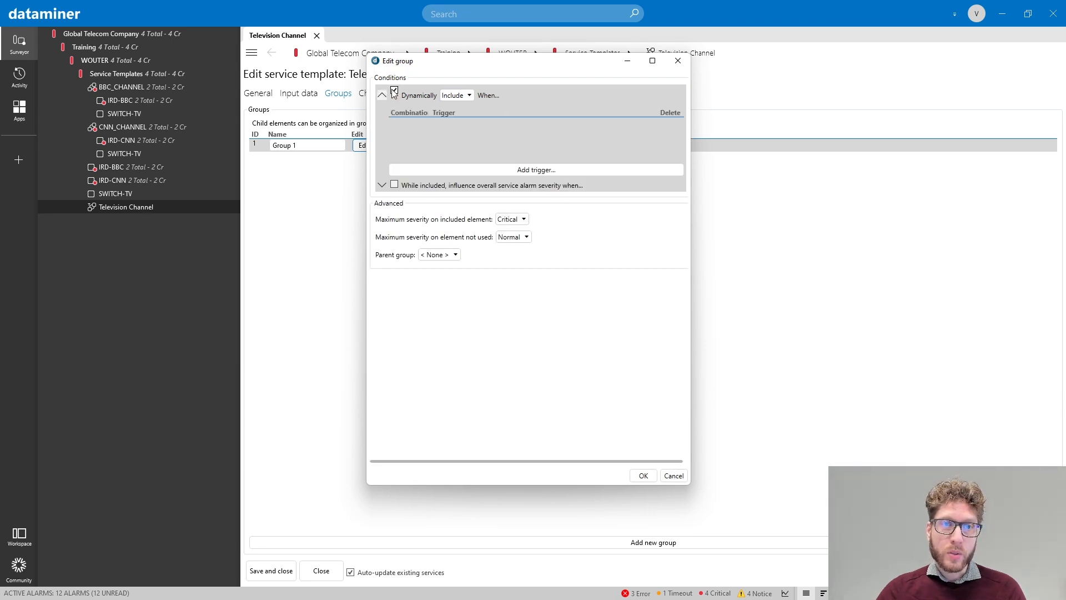
left_click(600, 174)
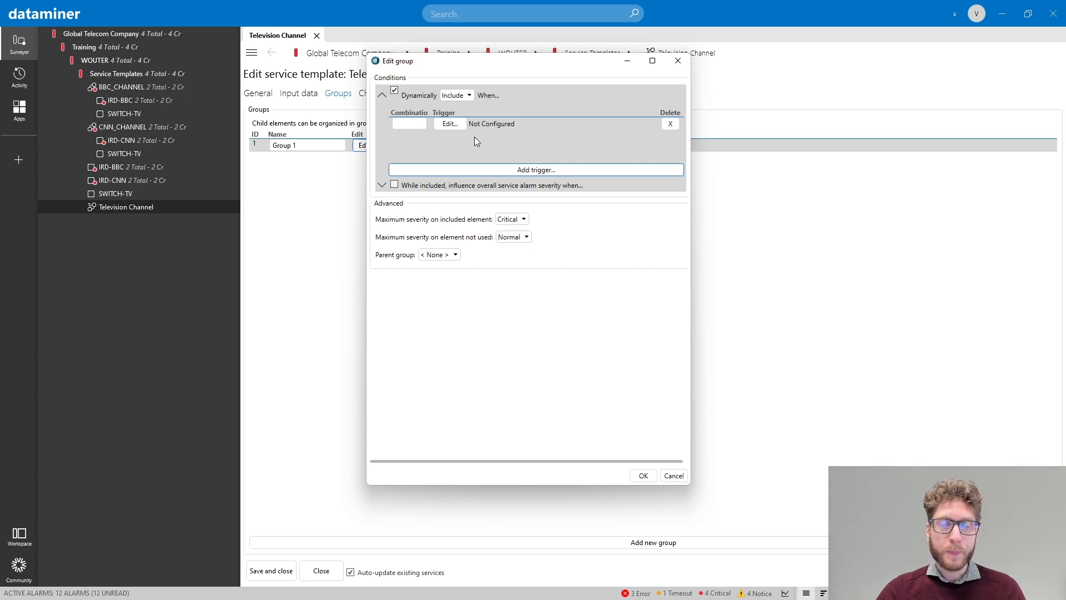
Base the group's inclusion trigger on the alarm state of the LNB1 Supply parameter of < Template Child: 1 >
left_click(457, 126)
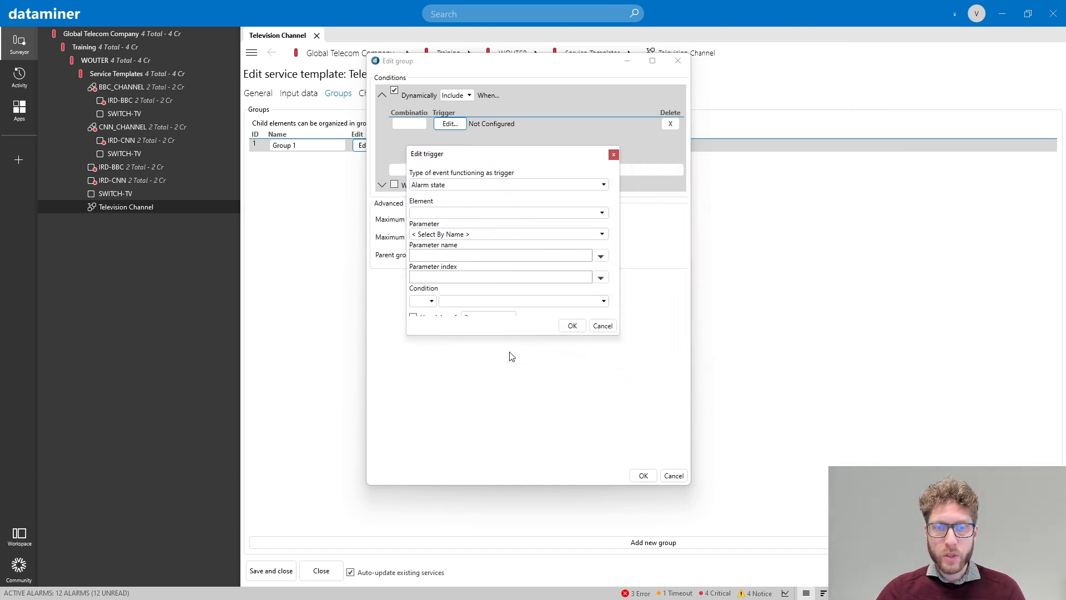
left_click_drag(508, 335, 528, 442)
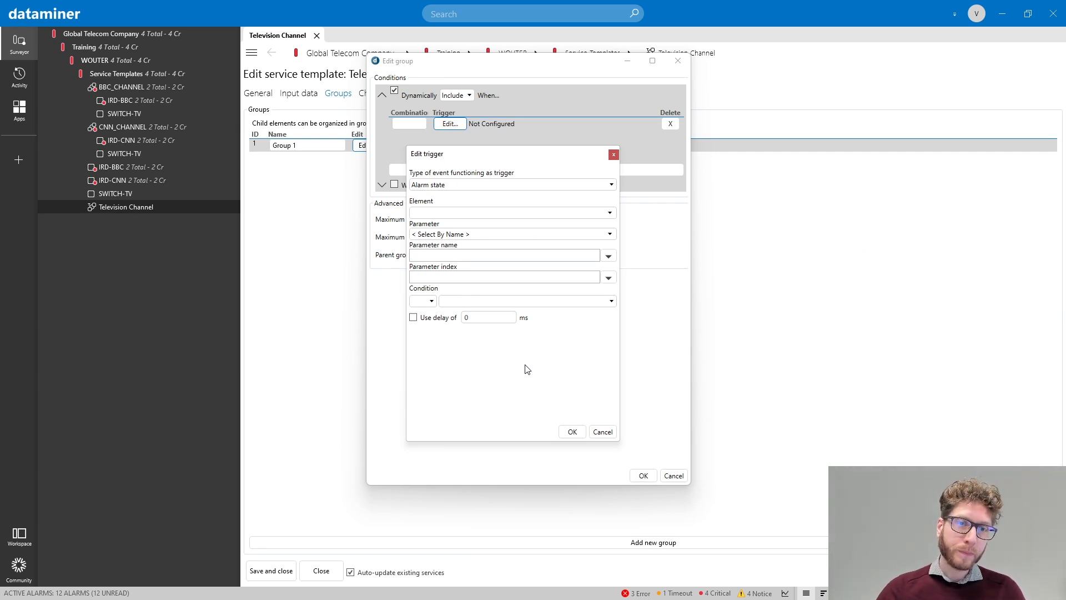
left_click(557, 184)
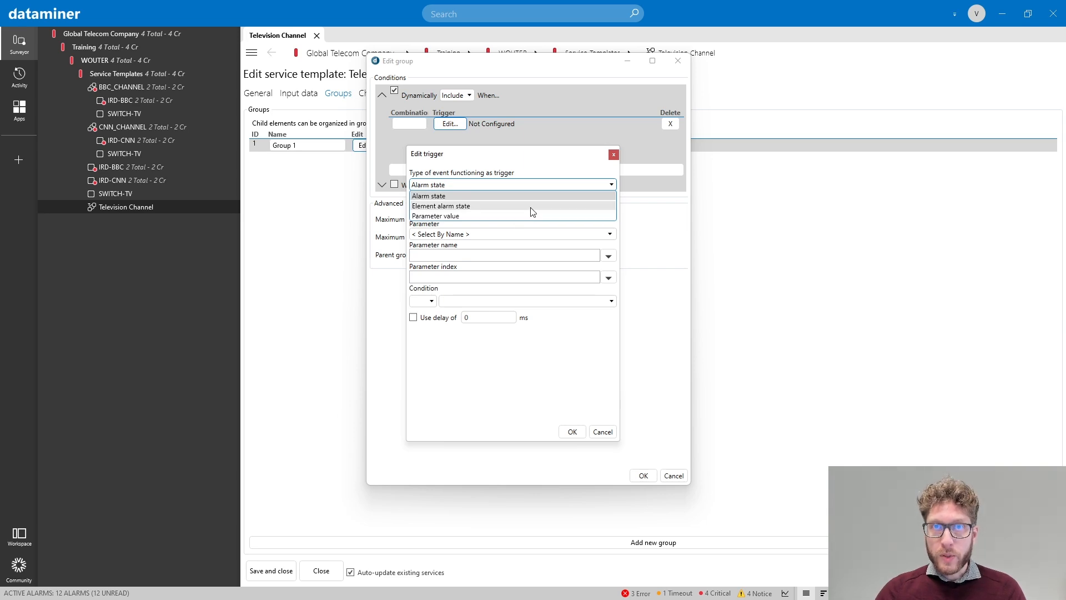
left_click(476, 201)
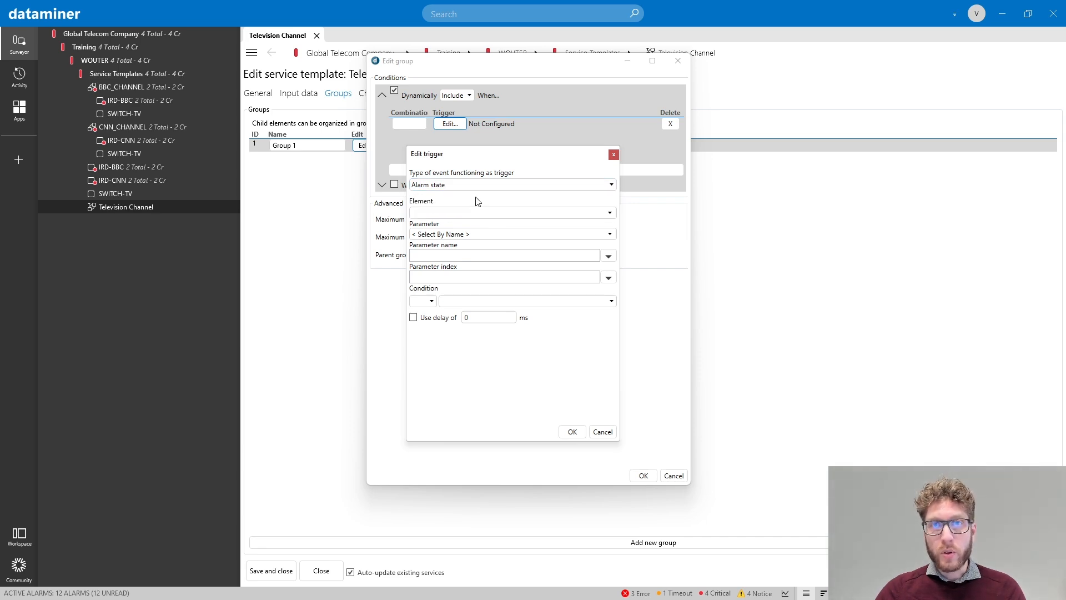
left_click(446, 214)
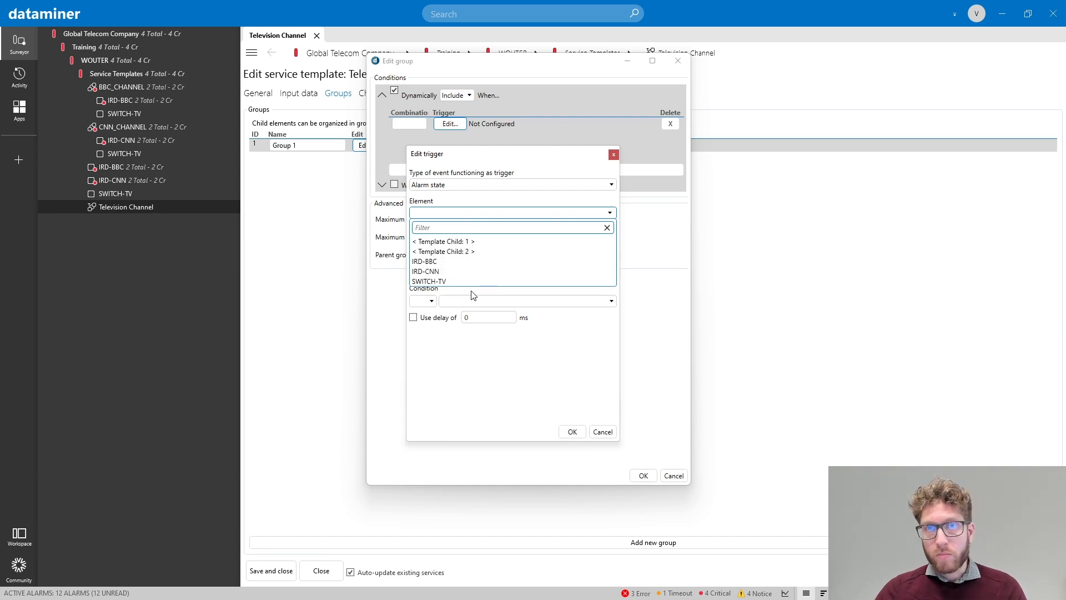
left_click(480, 242)
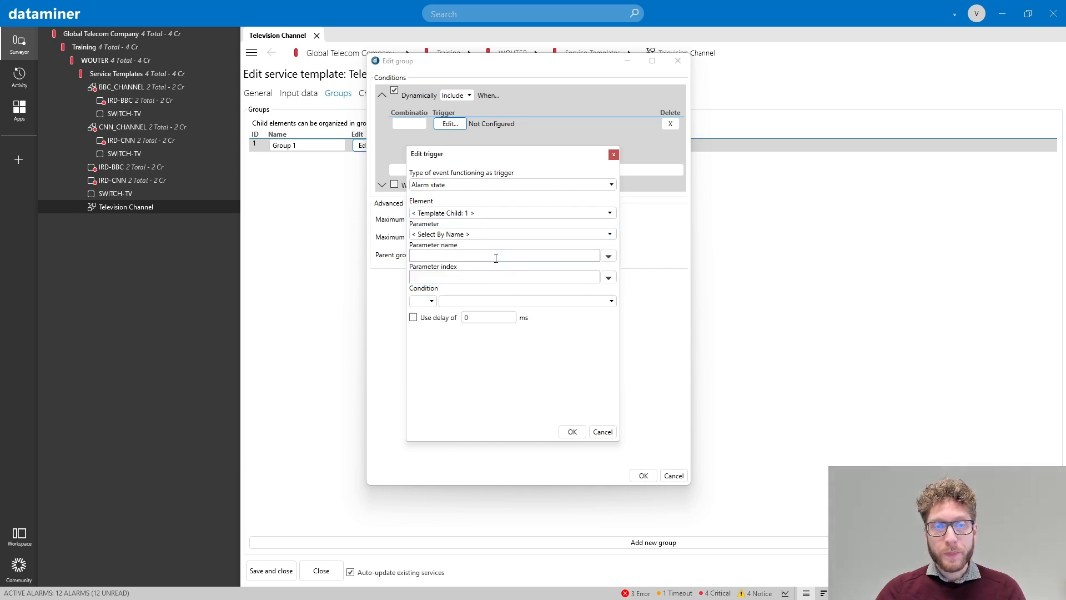
left_click(479, 236)
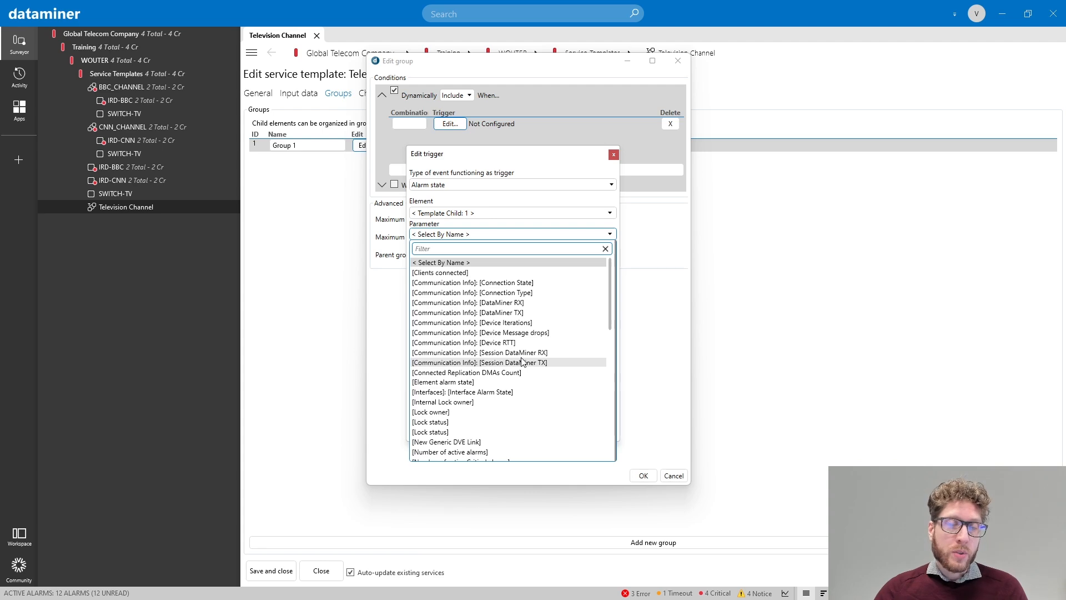
scroll(521, 361, "down", 10)
scroll(521, 361, "down", 1)
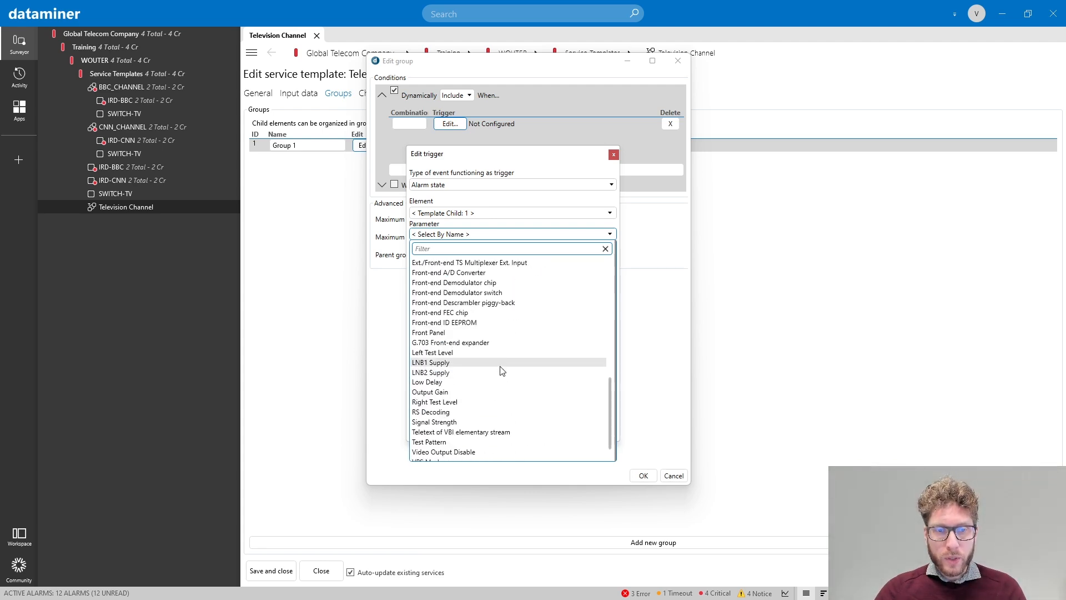
left_click(507, 363)
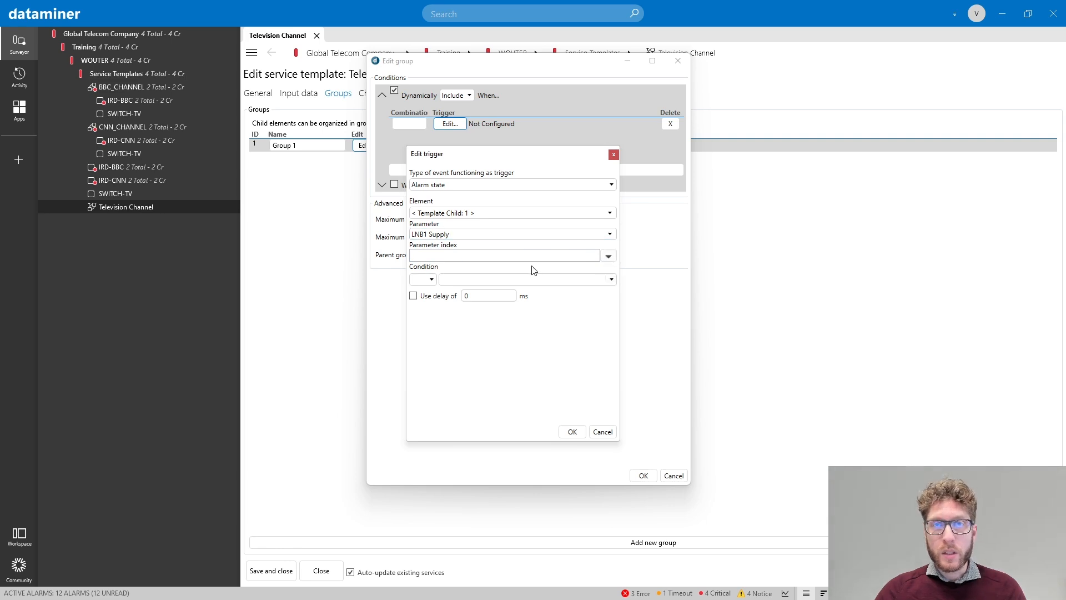
Set the trigger's condition to == Critical
left_click(427, 281)
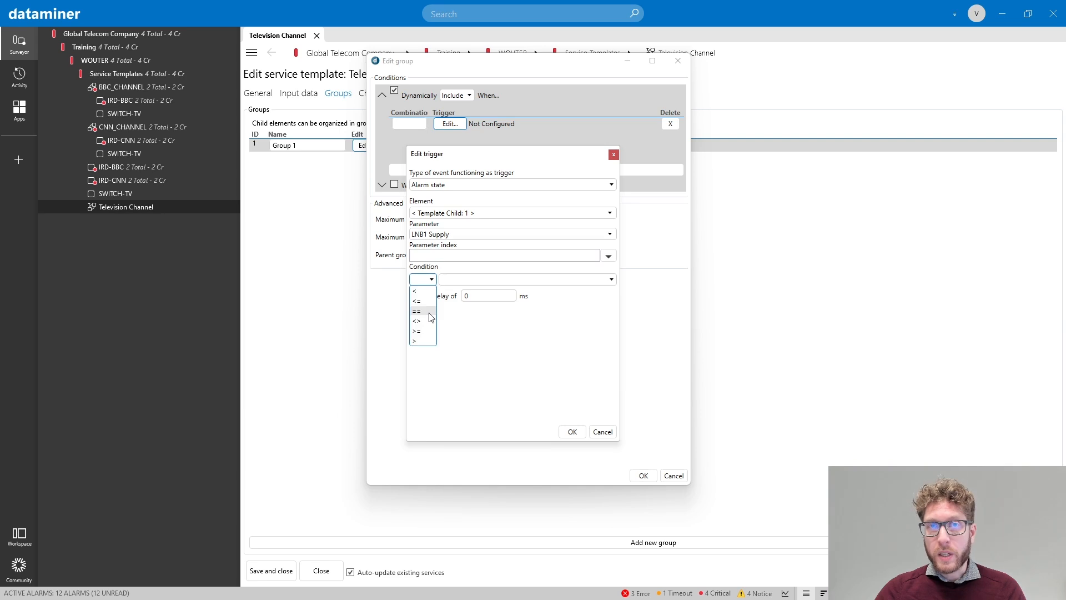
left_click(430, 311)
left_click(589, 281)
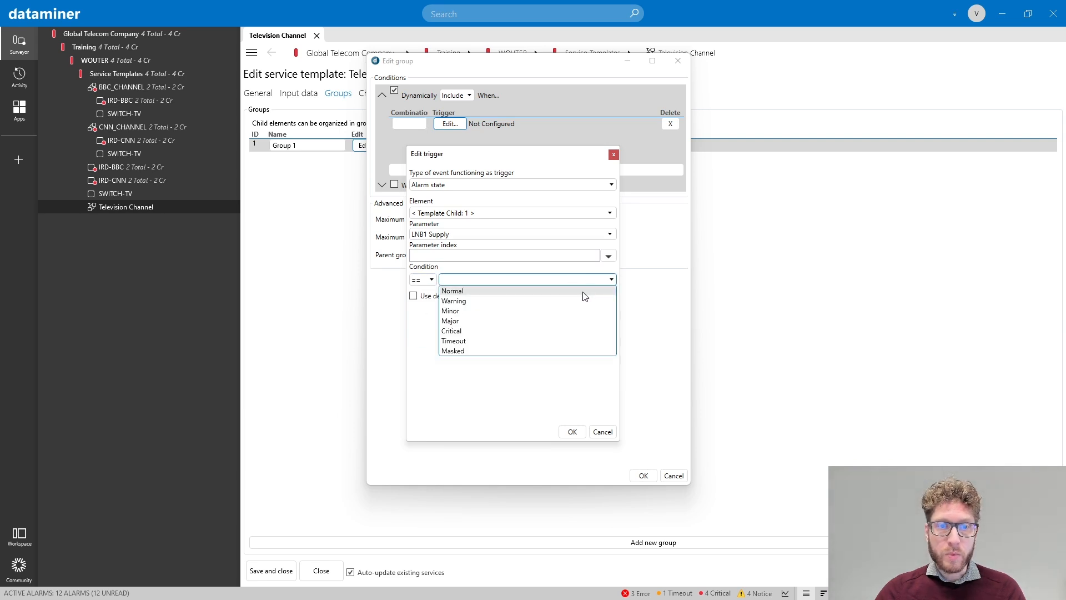
left_click(583, 291)
left_click_drag(524, 157, 537, 178)
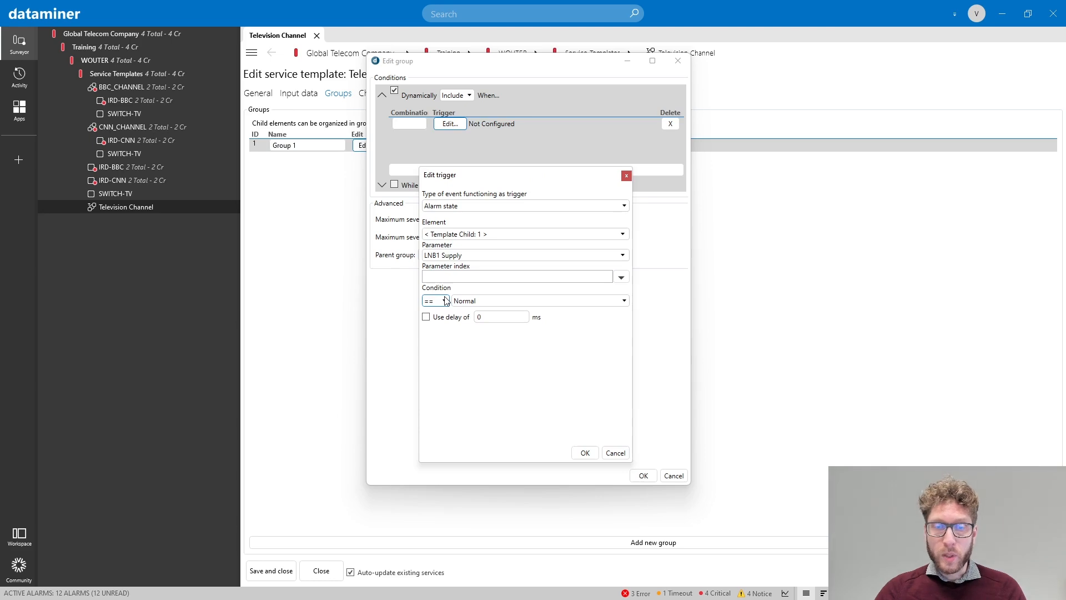
left_click(543, 302)
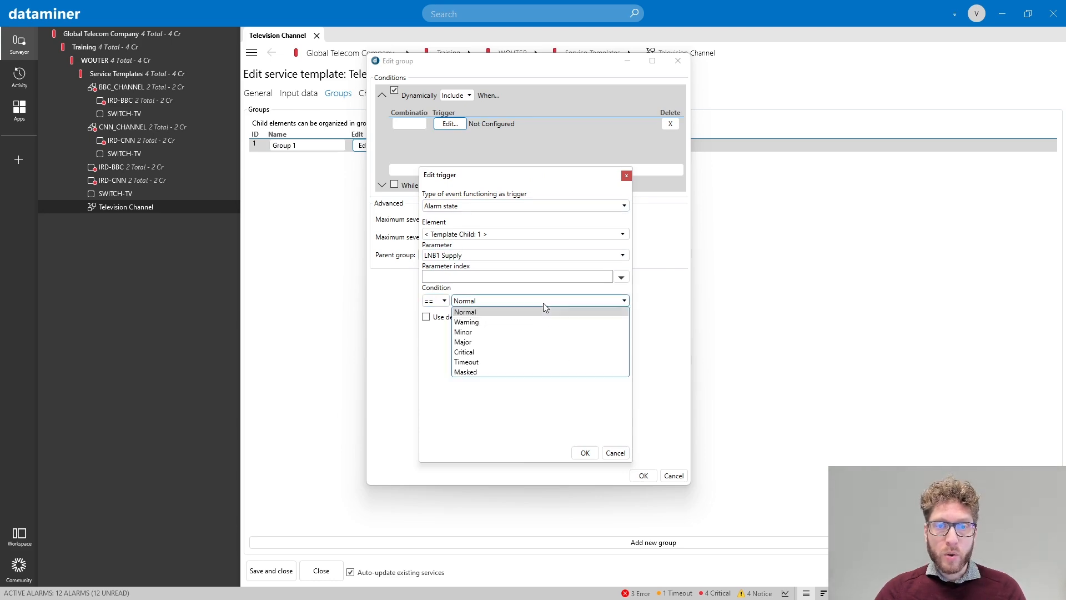
left_click(524, 352)
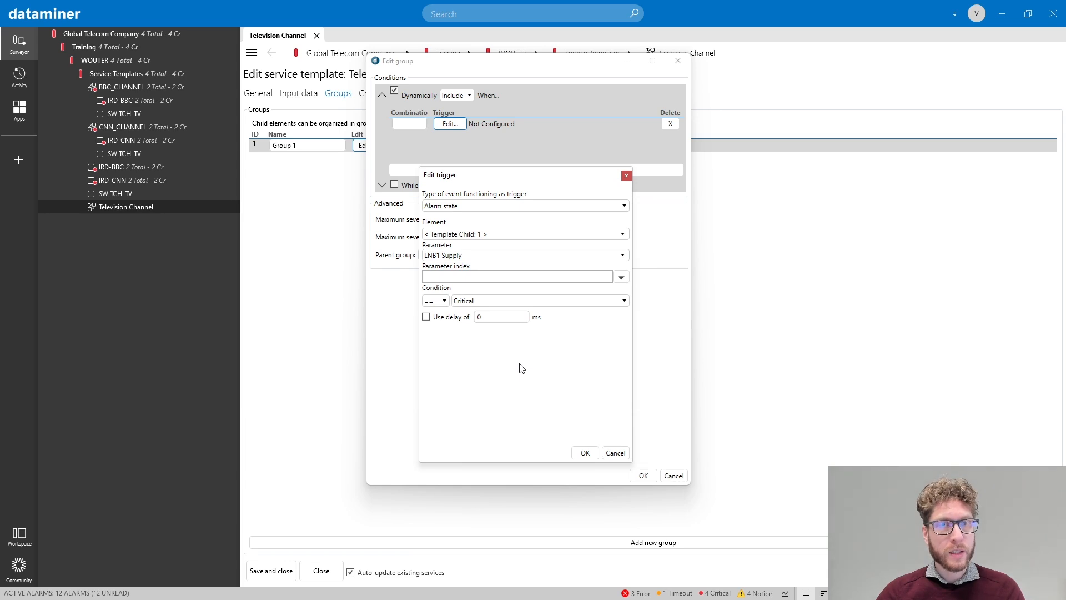
Enable a delay of 5000 ms for the trigger and confirm the trigger settings
left_click(451, 318)
left_click_drag(506, 314, 271, 325)
type("5000")
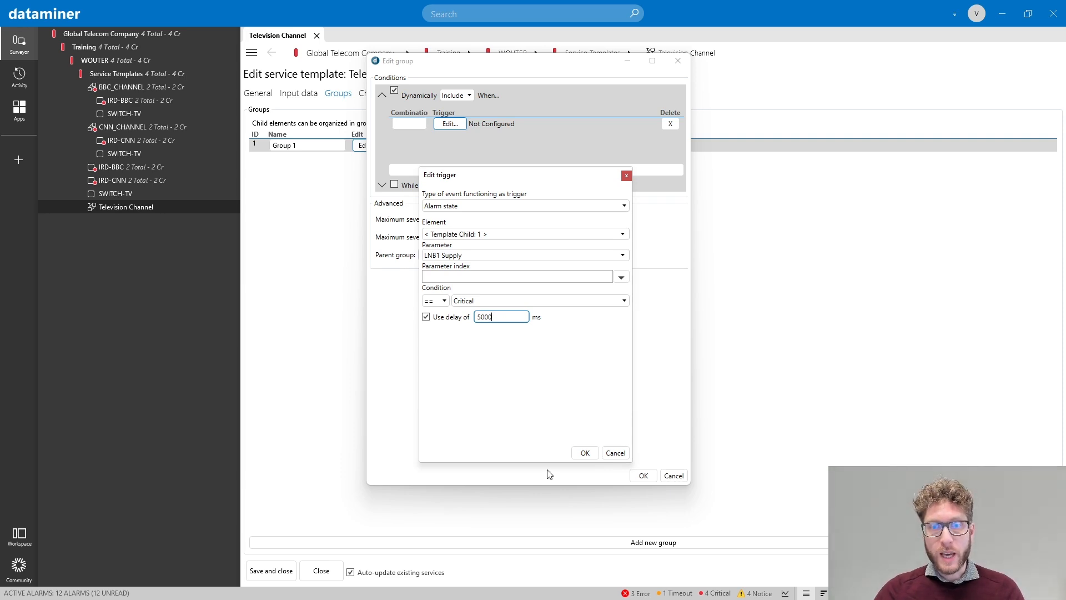
left_click(590, 448)
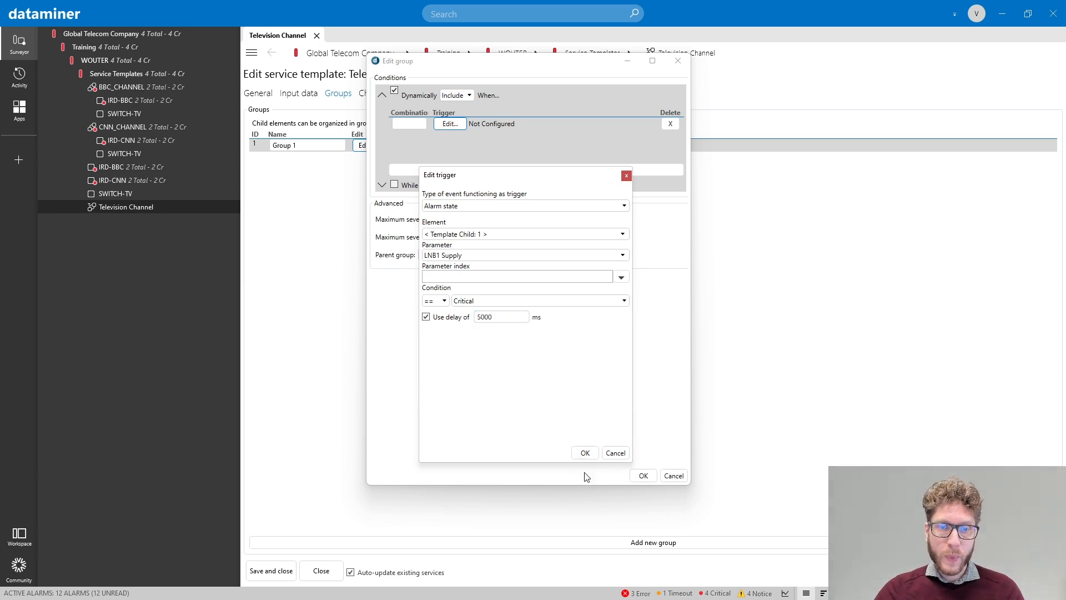
left_click(586, 453)
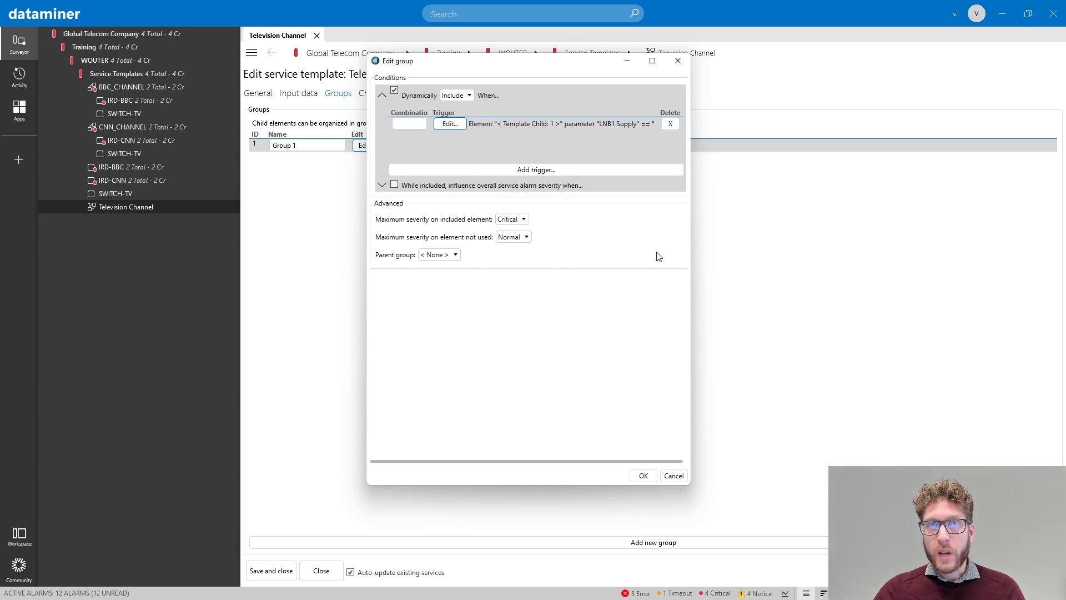
Enable the group's condition for influencing the overall service alarm severity and add a trigger to it
left_click(383, 186)
left_click(395, 184)
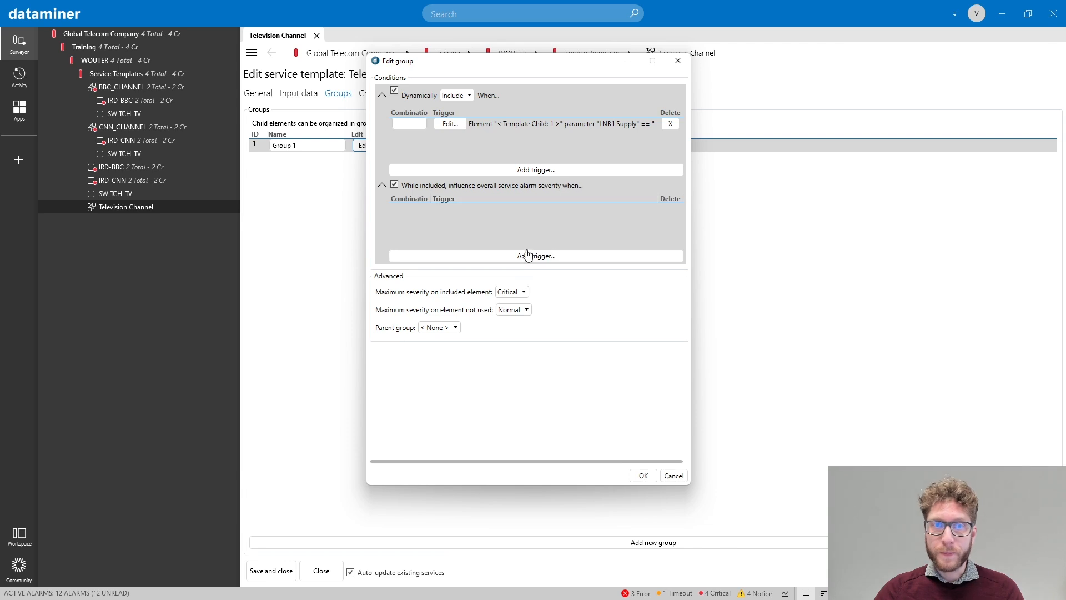
left_click(537, 257)
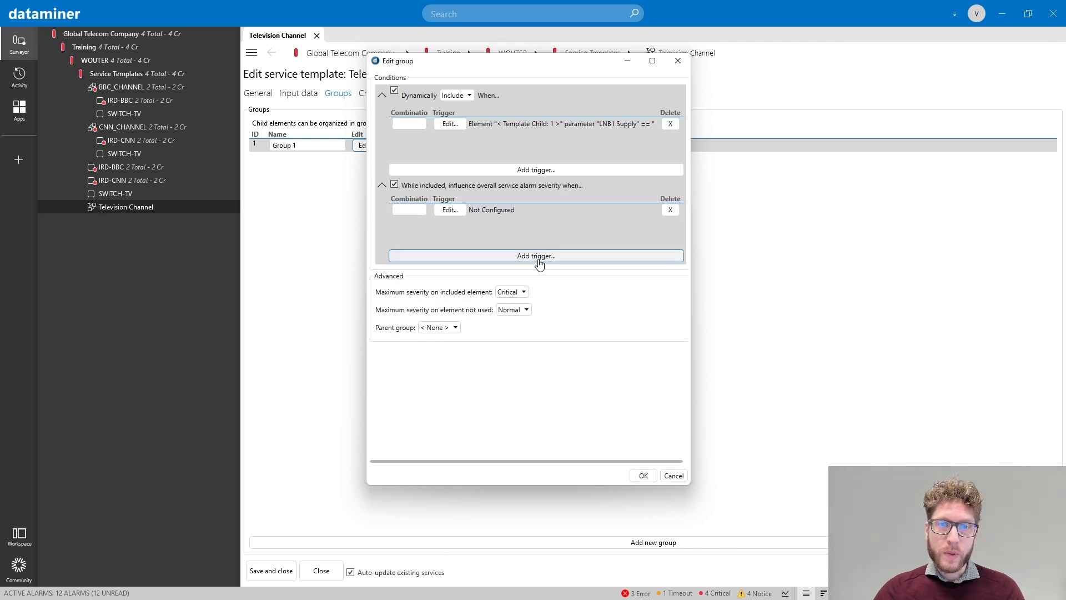
View the event types available for the alarm severity trigger and close its settings without configuring it
left_click(448, 210)
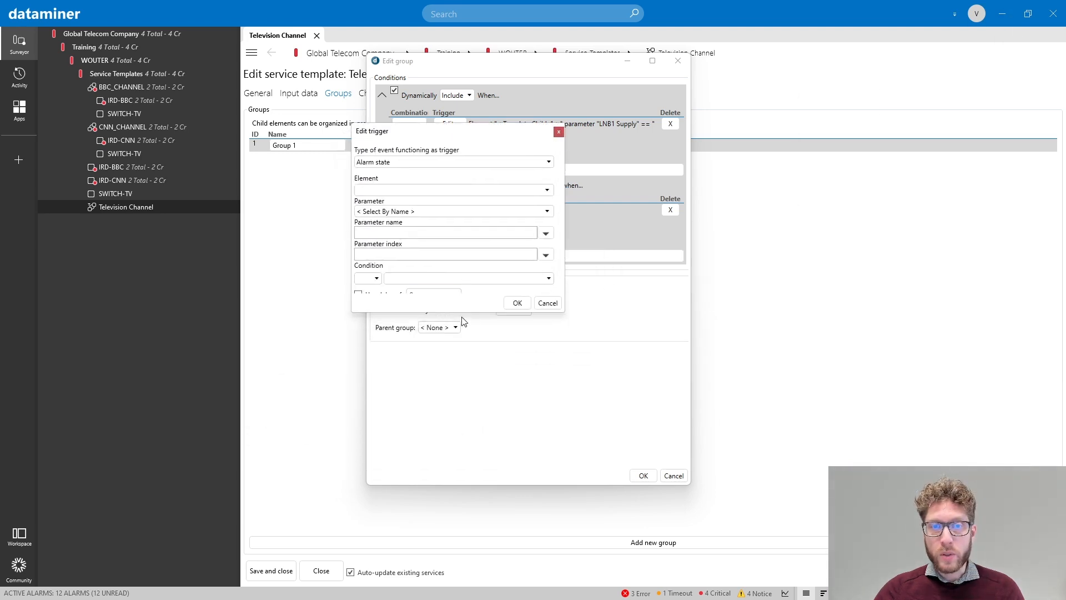
left_click_drag(465, 137, 564, 234)
left_click(548, 259)
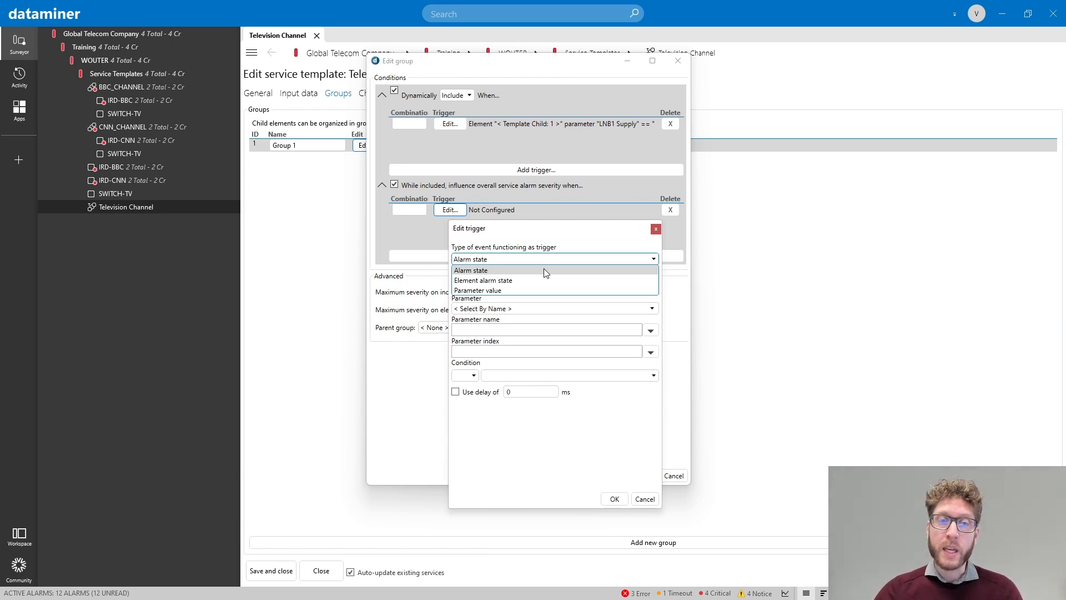
left_click(568, 232)
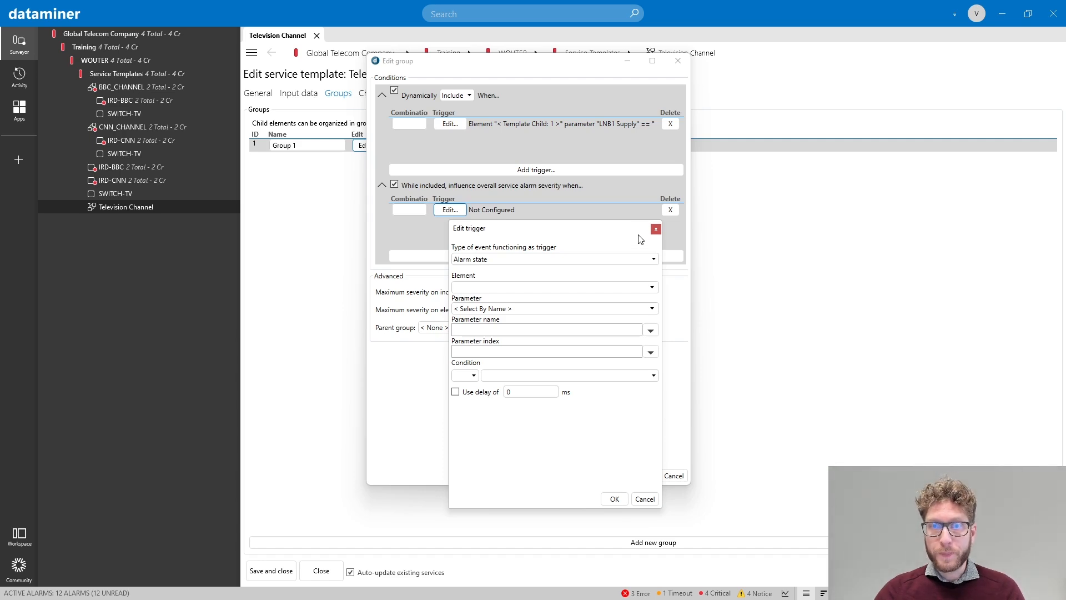
left_click(656, 229)
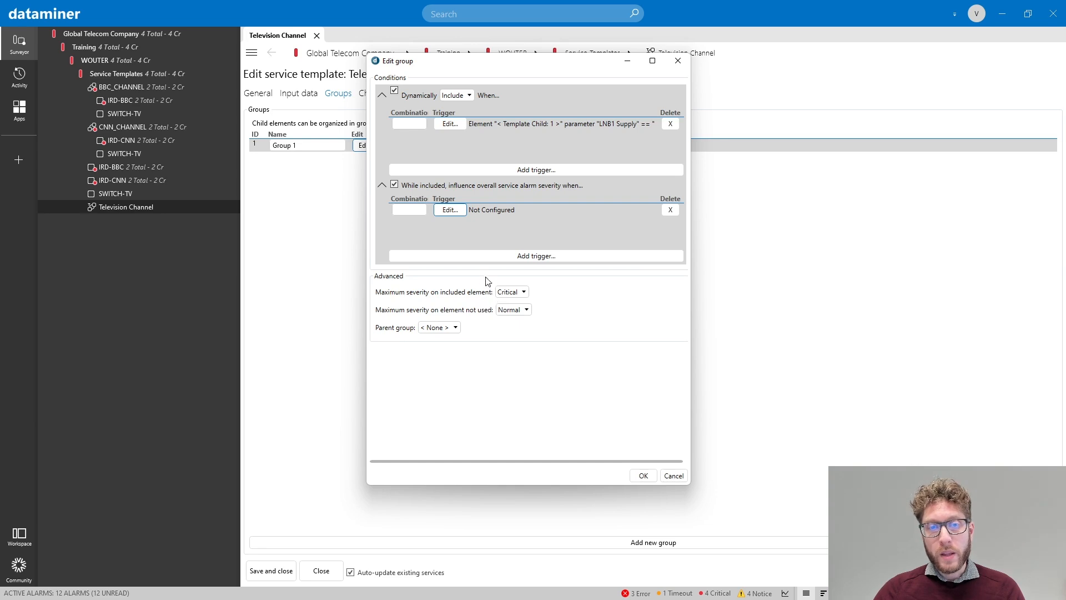
View the maximum severity options for included elements and set the maximum severity on element not used to Warning
left_click(420, 122)
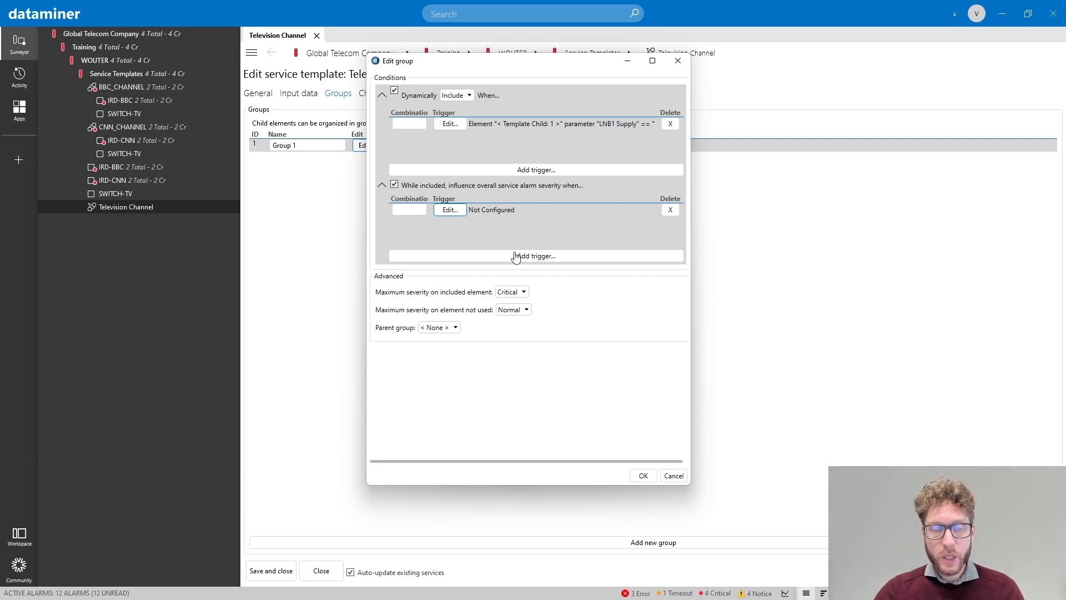
left_click(522, 292)
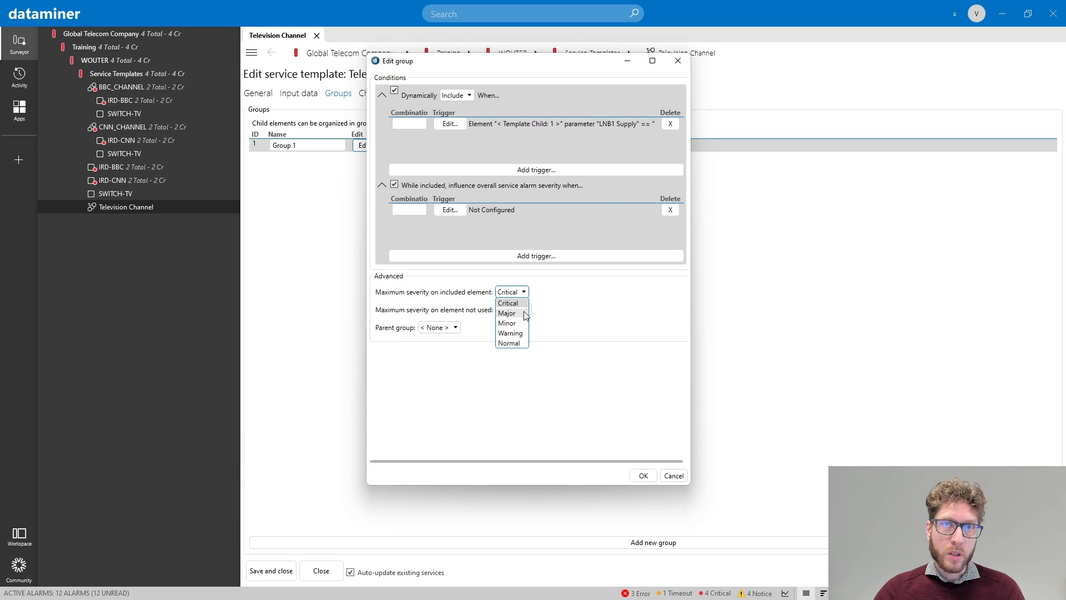
left_click(593, 305)
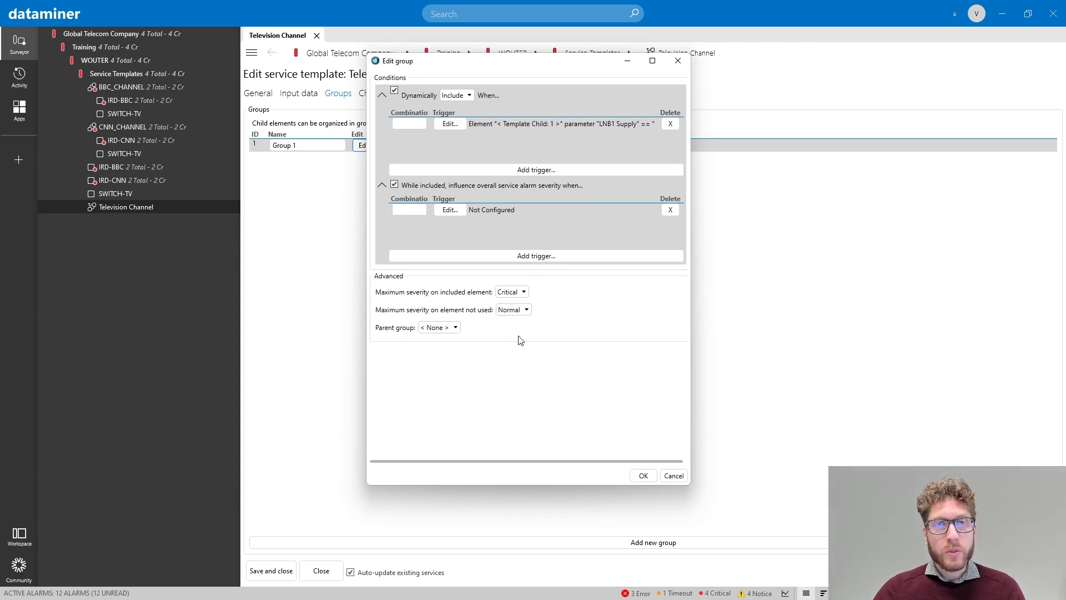
left_click(511, 311)
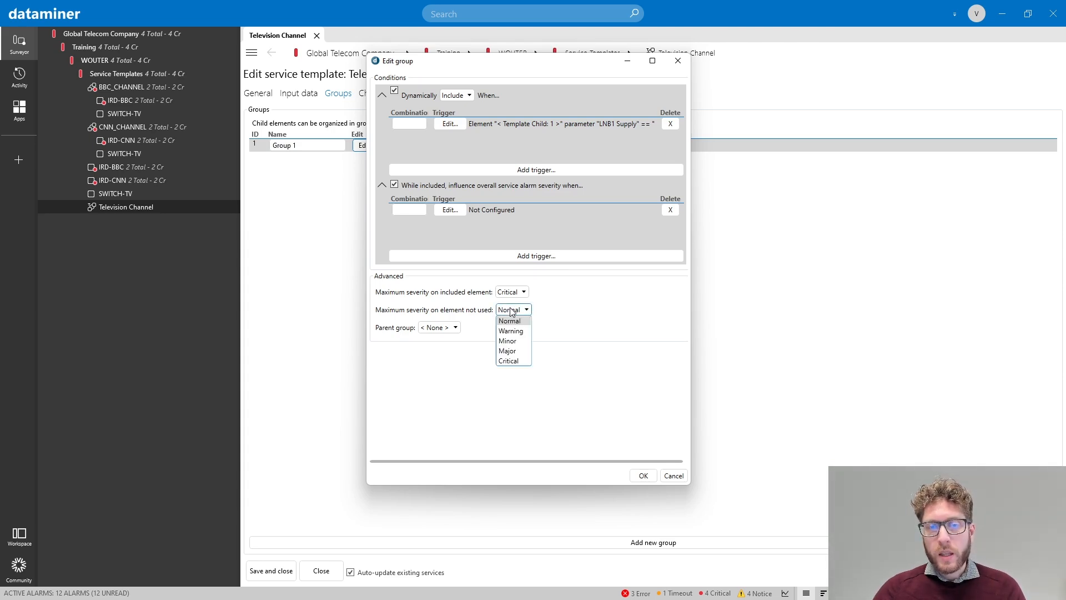
left_click(526, 331)
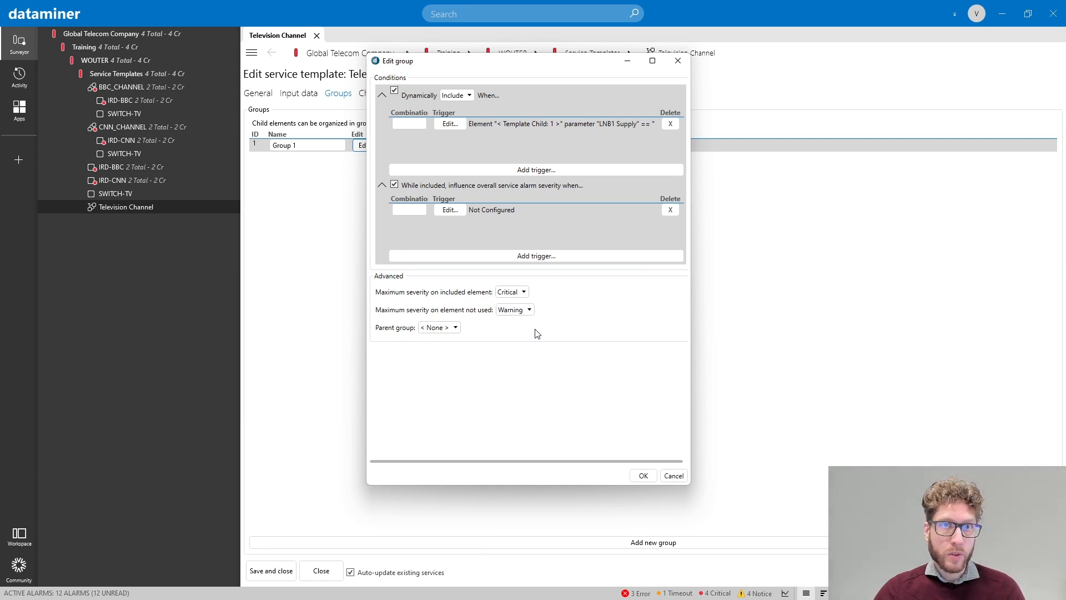
View the parent group options for the group and cancel the group's settings
left_click(443, 329)
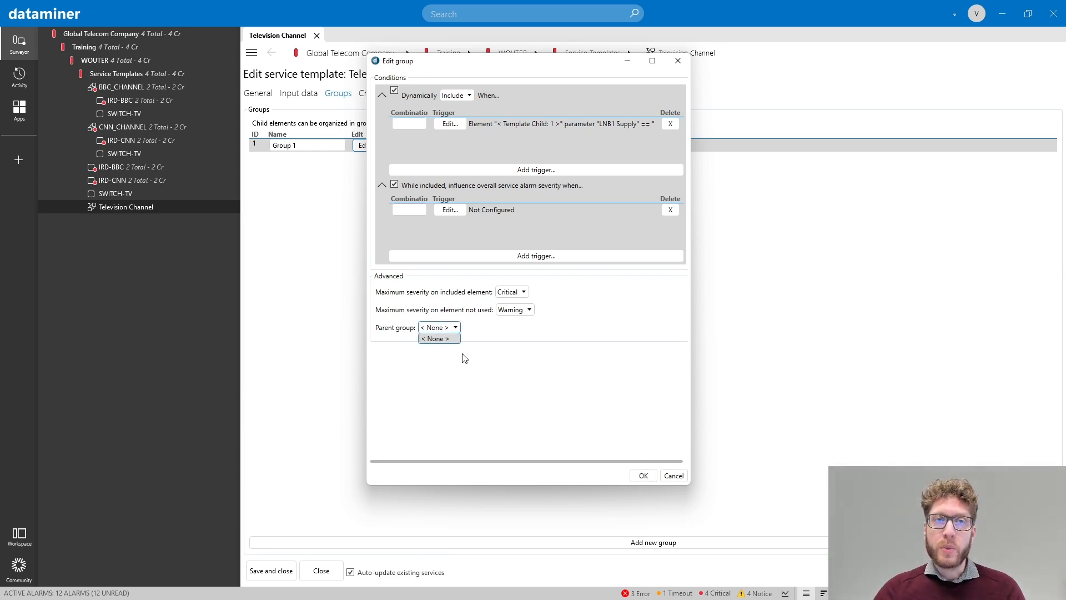
left_click(526, 355)
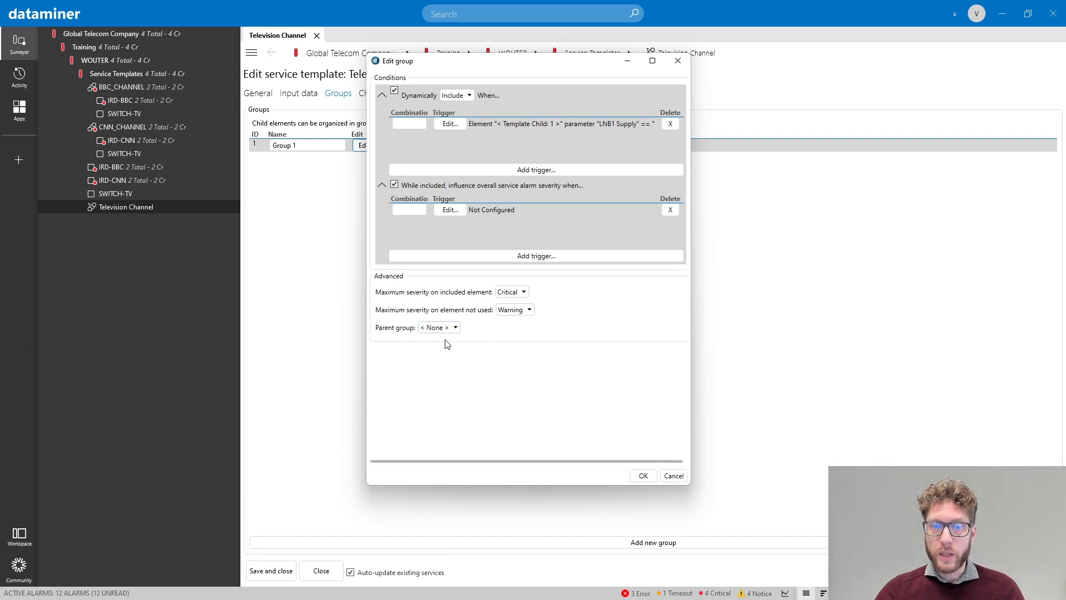
left_click(674, 475)
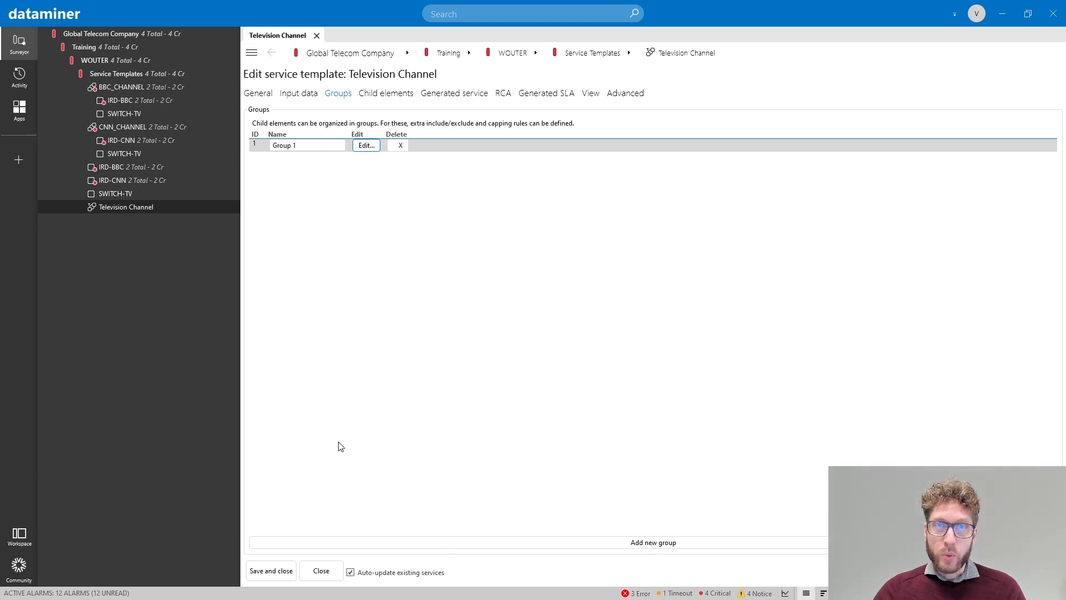
Open the settings of the template's first child element and assign it to parent group Group 1
left_click(384, 94)
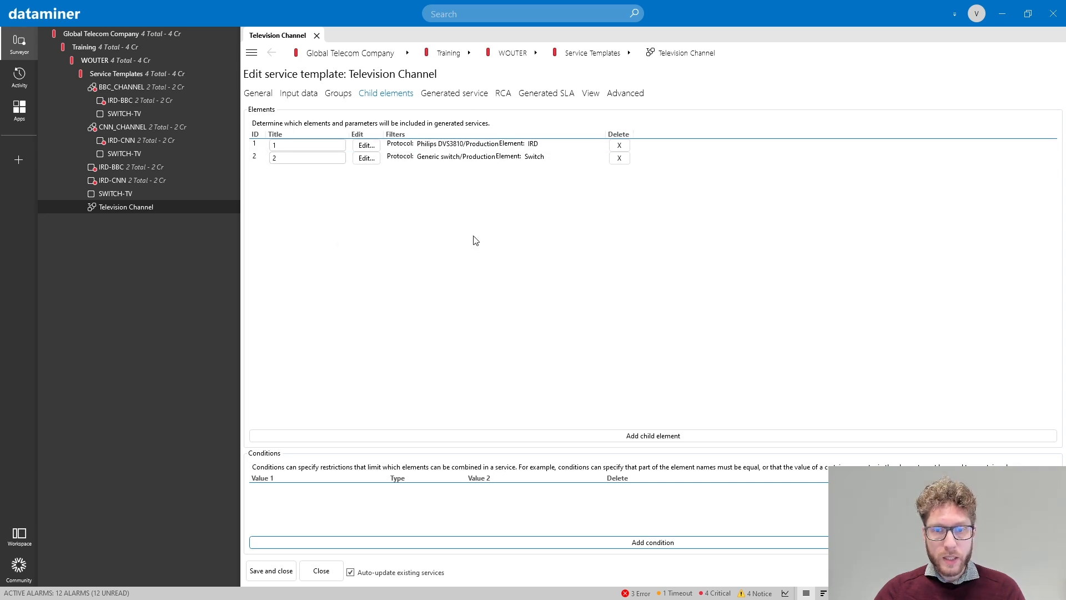
left_click(374, 146)
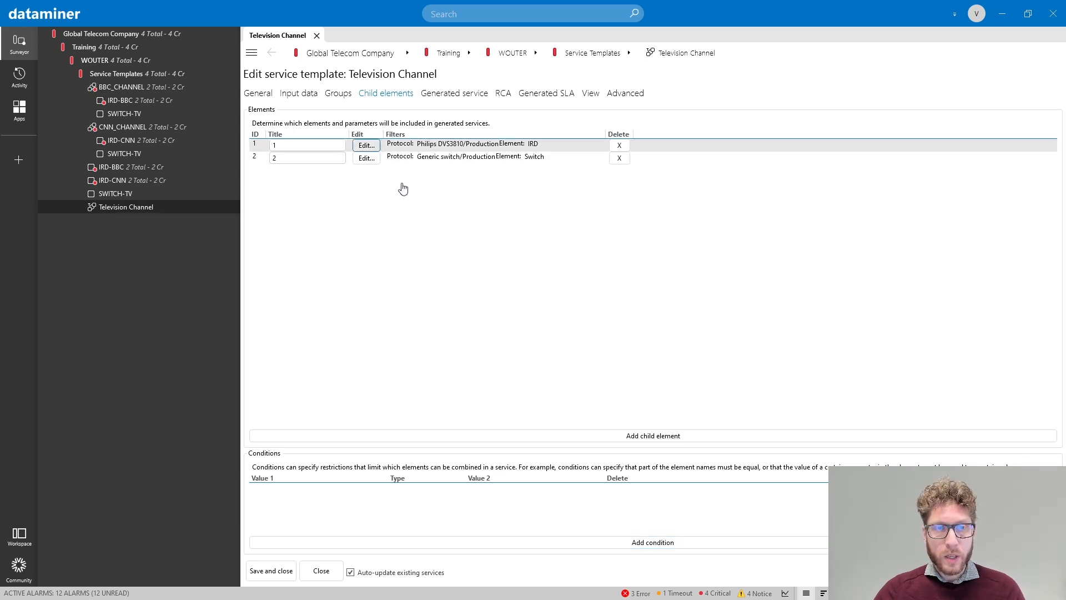
left_click_drag(1065, 8, 652, 146)
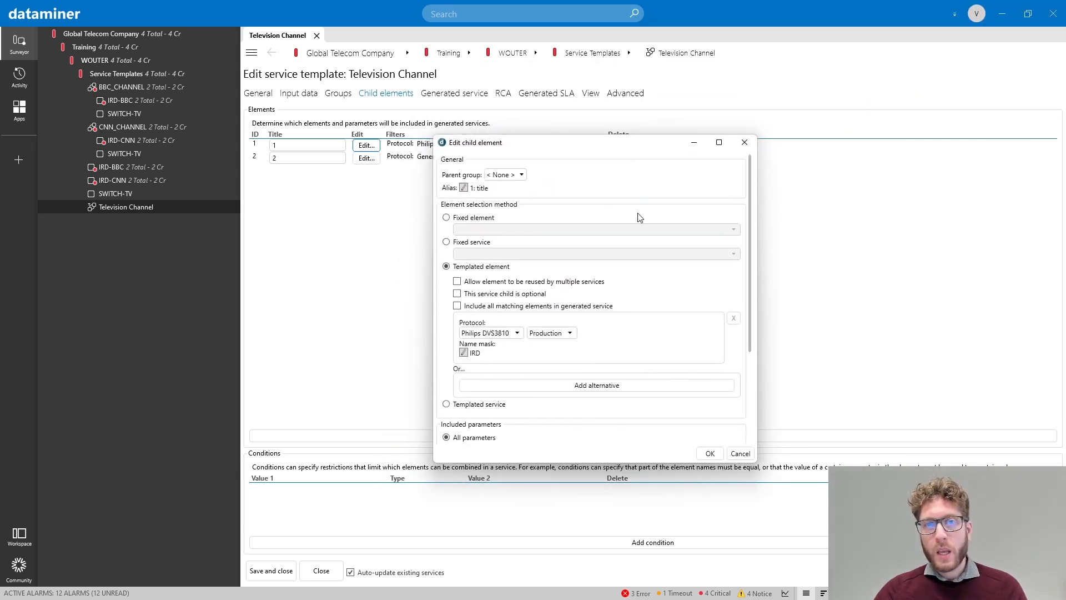
left_click(509, 175)
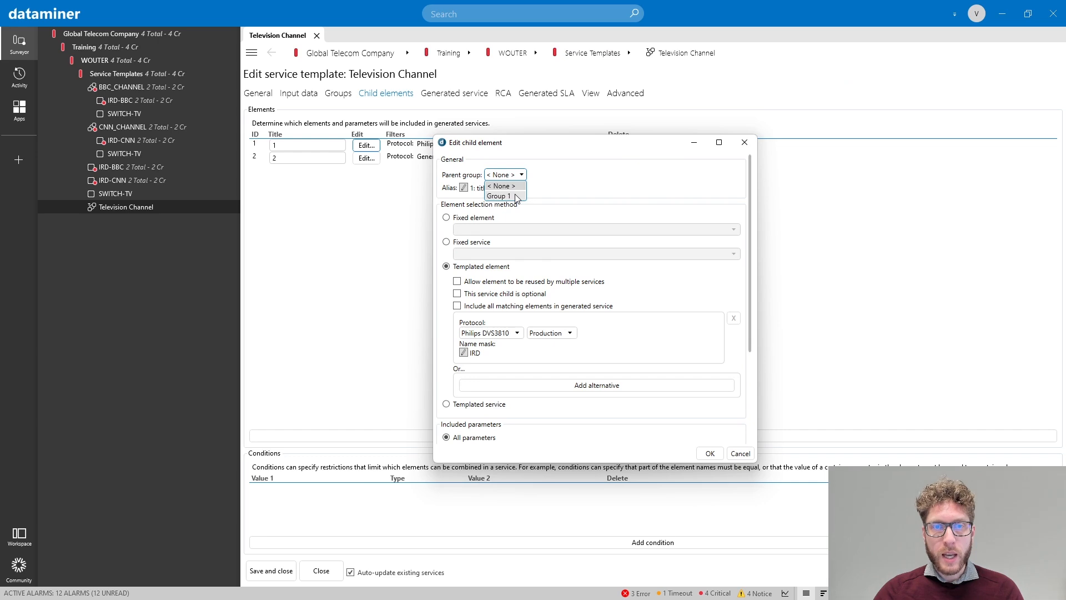
left_click(516, 196)
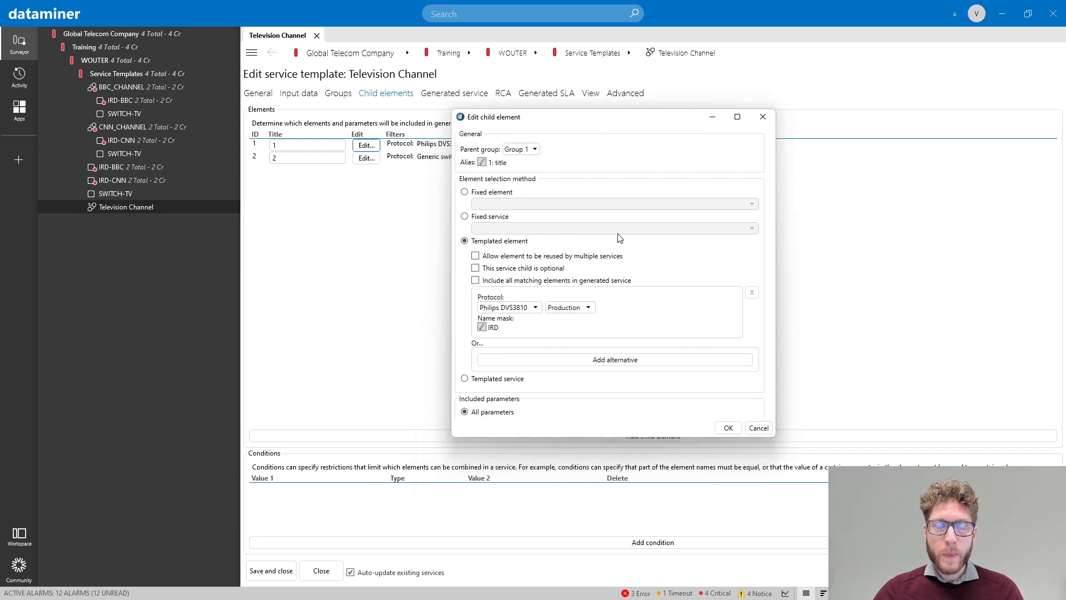
View the first child element's condition options and alias placeholder, and close its settings
left_click_drag(590, 436, 610, 519)
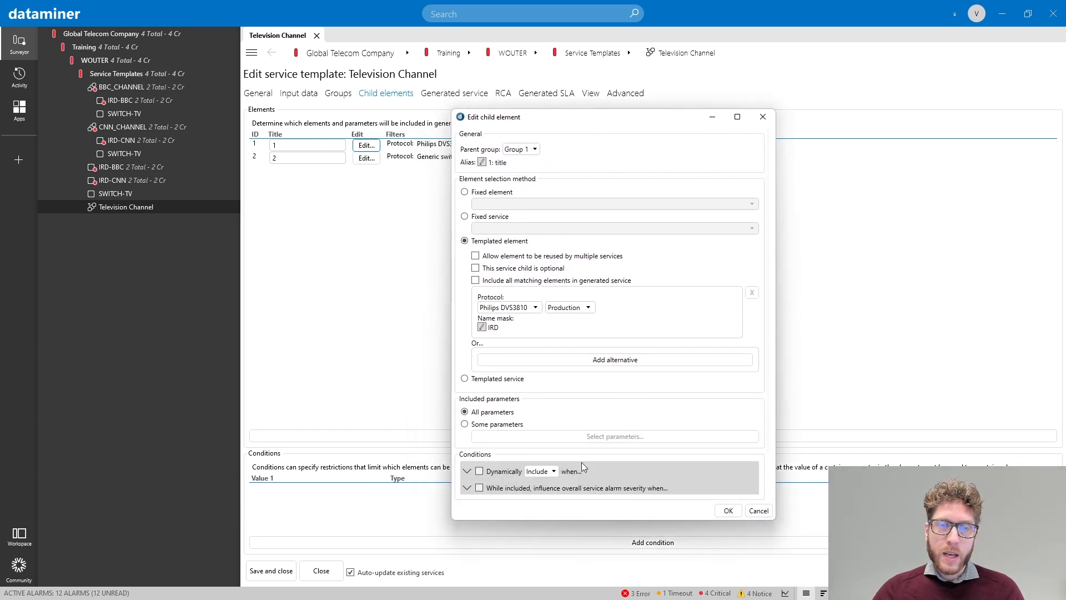
double_click(515, 118)
double_click(459, 9)
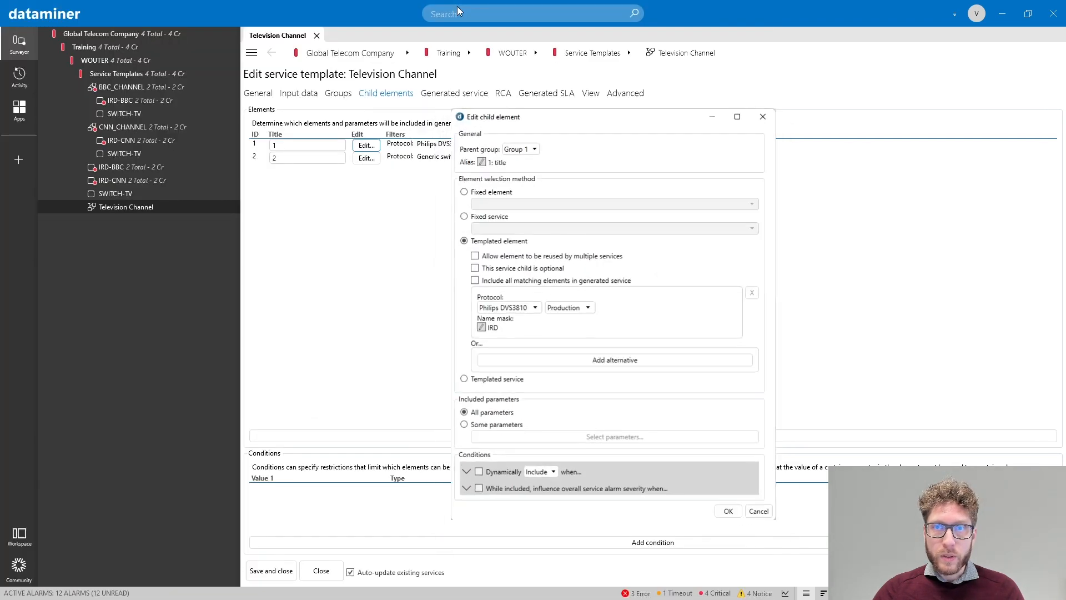
left_click_drag(513, 122, 472, 80)
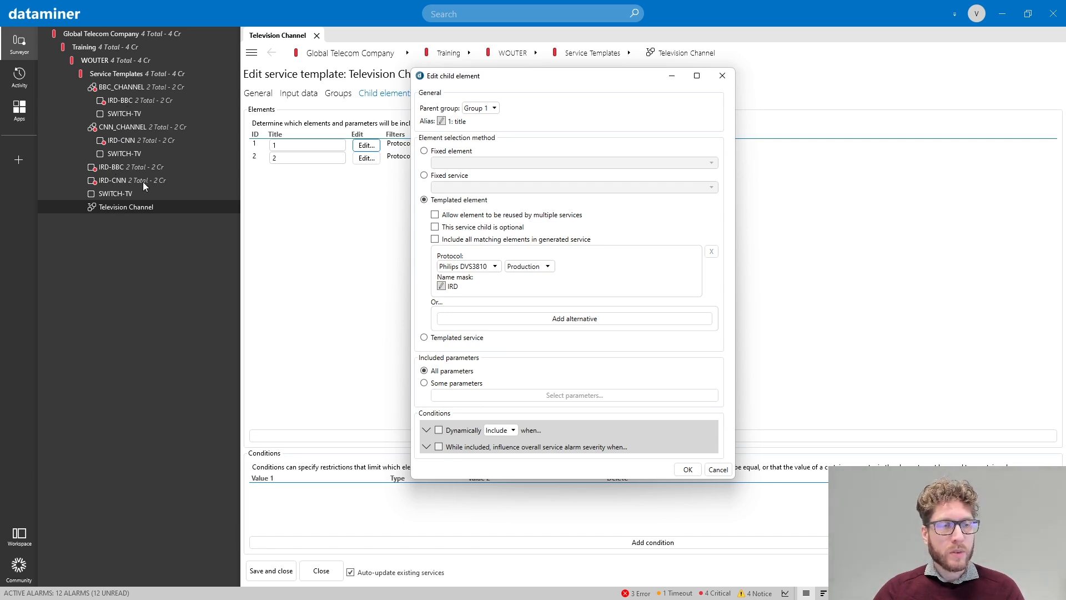
left_click(442, 123)
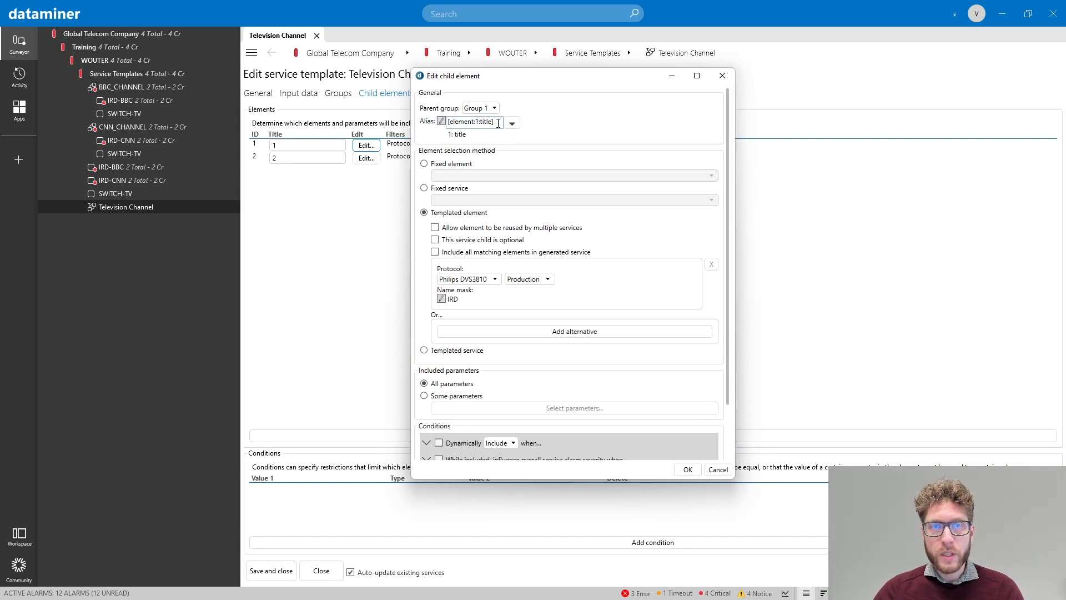
left_click_drag(498, 123, 411, 137)
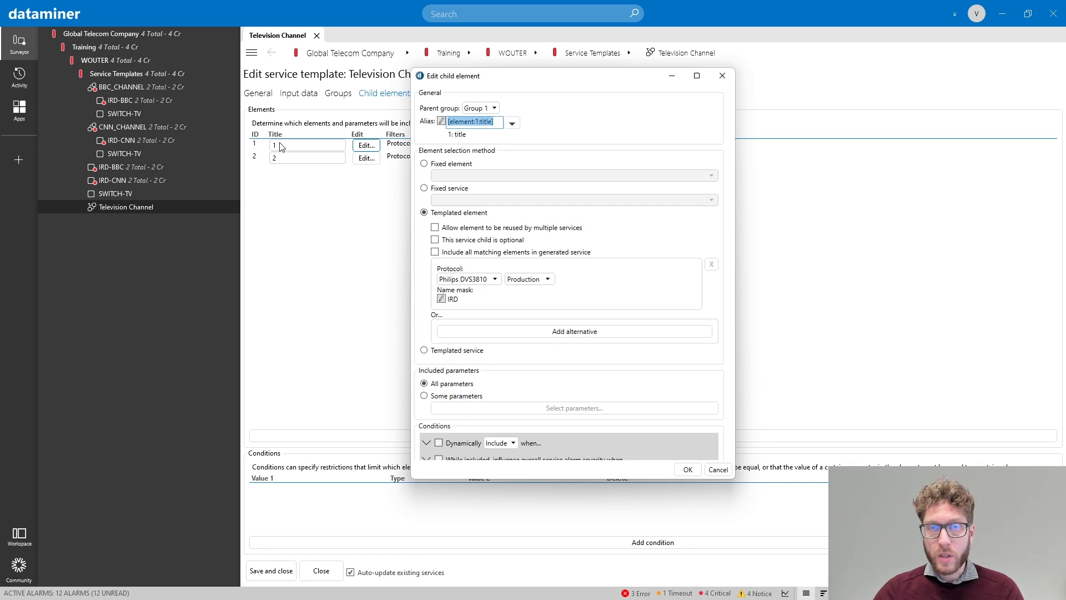
left_click(722, 77)
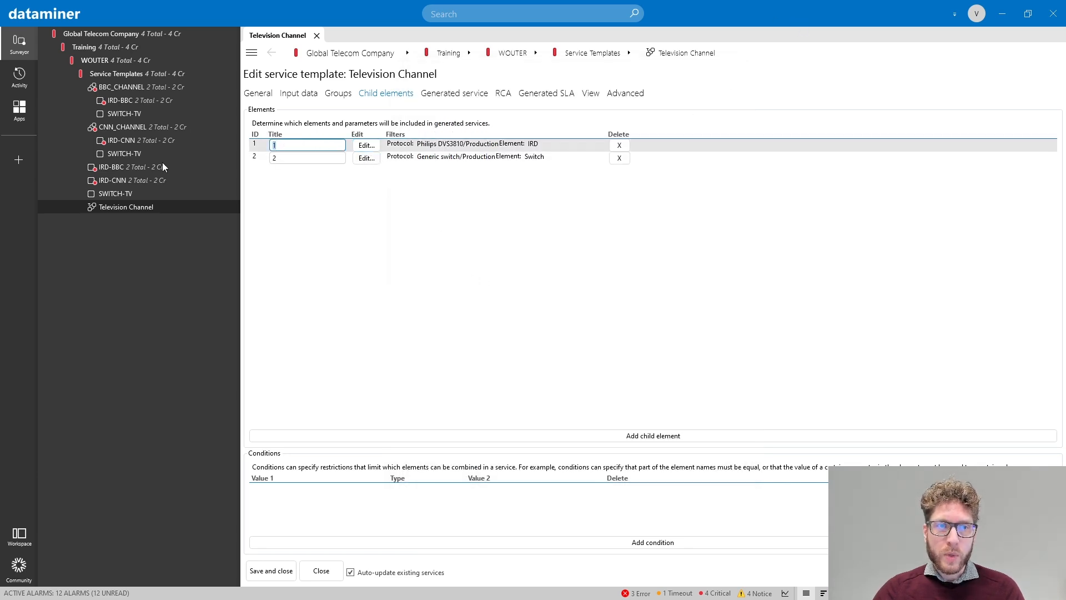
Title the first child element IRD and the second child element Switch
type("Ird")
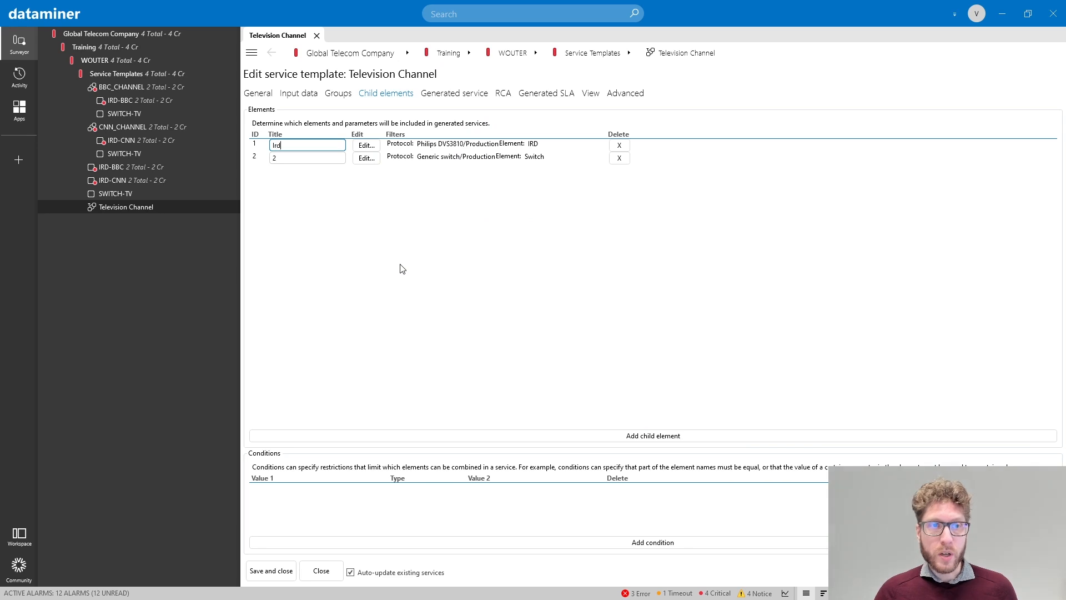
key("ctrl+a")
type("IRD")
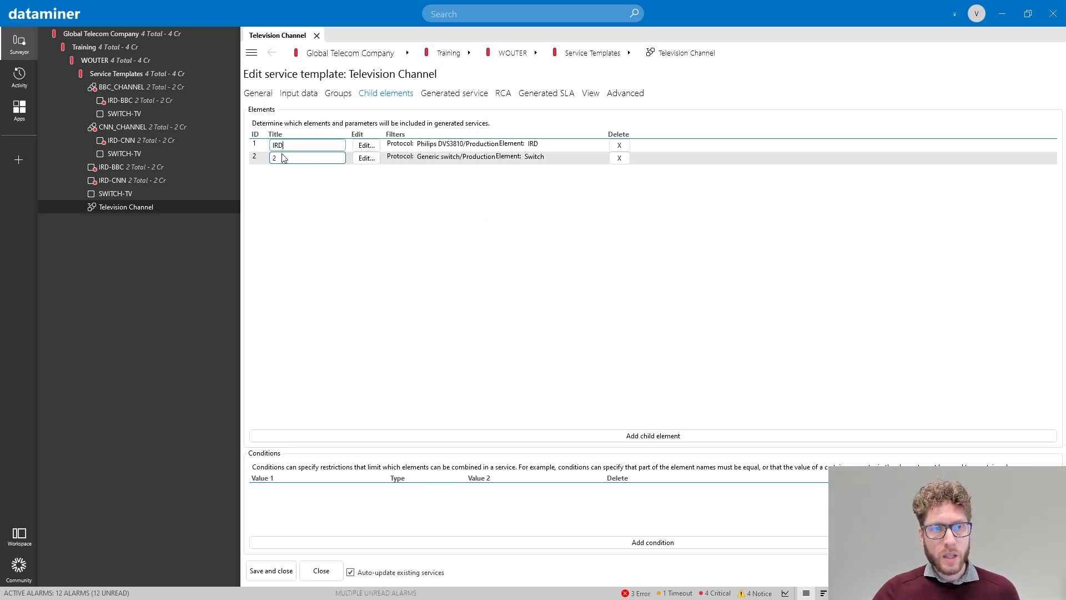
left_click(321, 159)
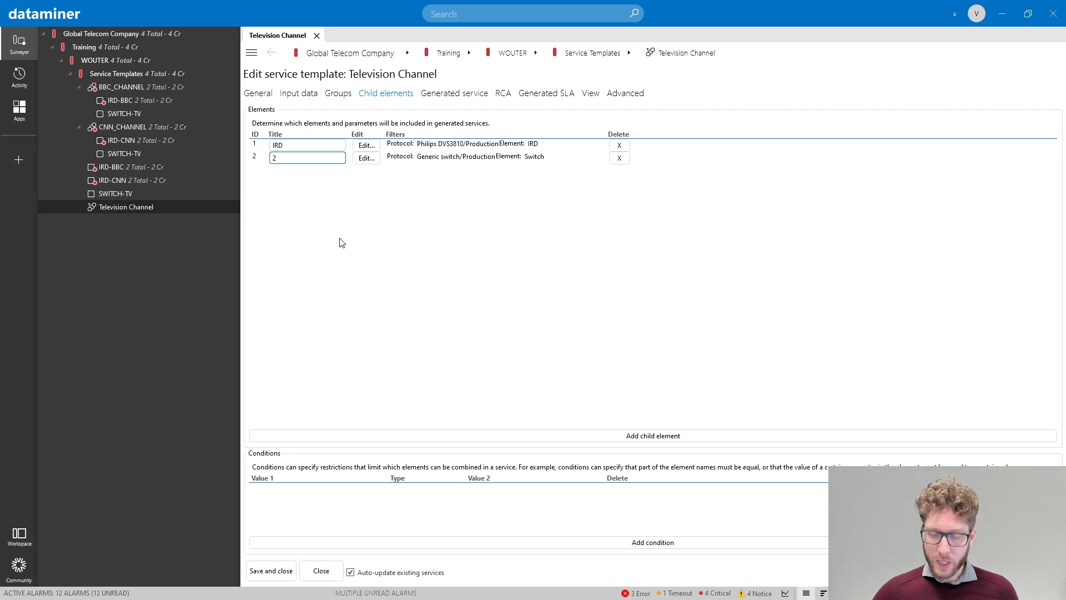
type("Switch")
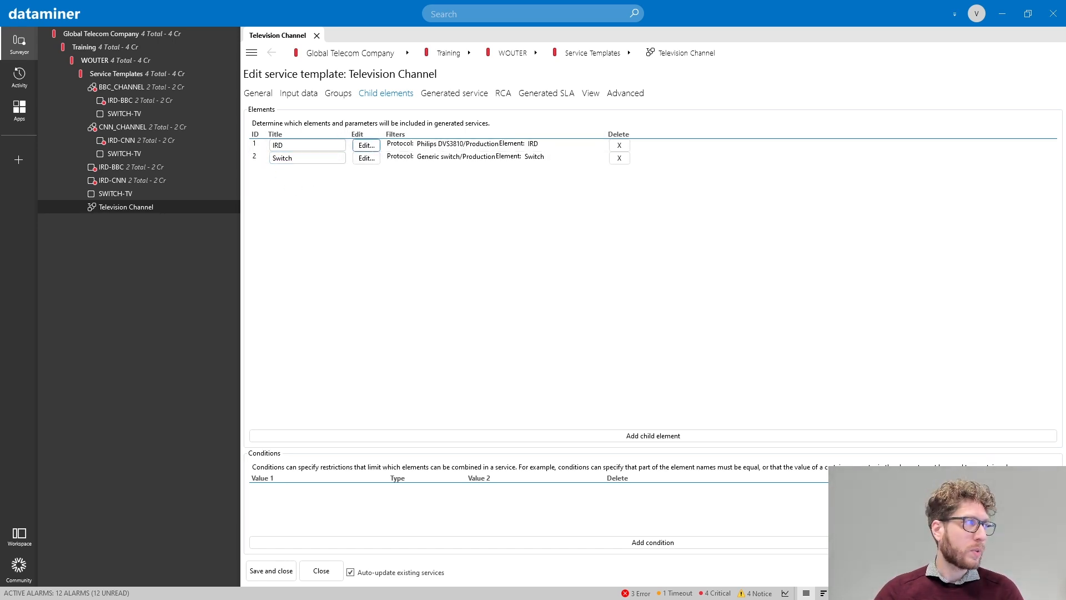
Reopen the IRD child element's settings and view the choices for the fixed element and fixed service selection methods
left_click_drag(1065, 72, 591, 117)
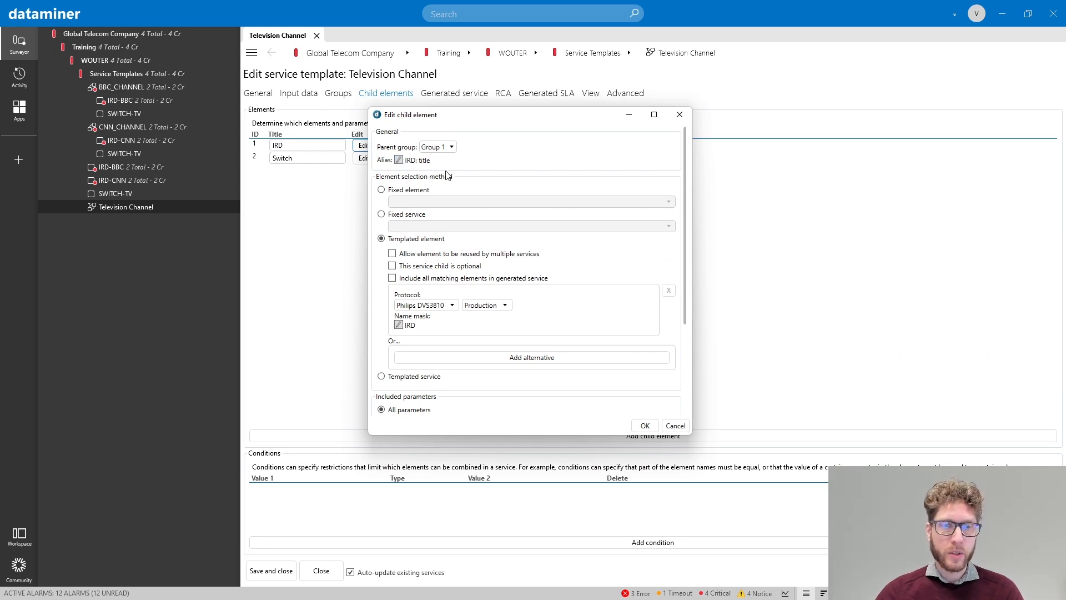
left_click_drag(478, 107, 479, 40)
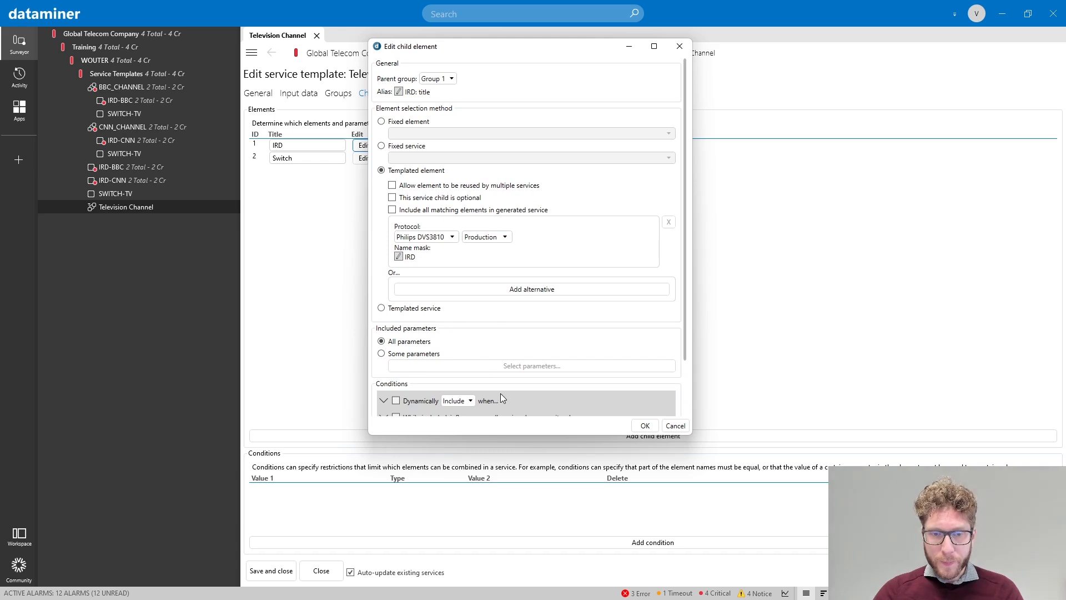
left_click_drag(513, 435, 515, 546)
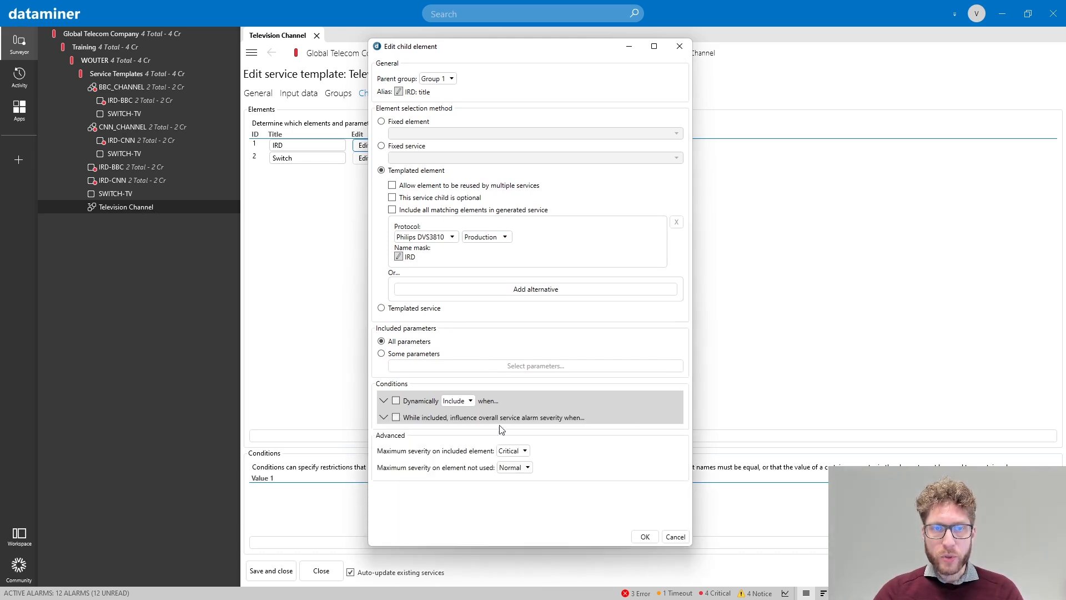
left_click_drag(475, 50, 375, 54)
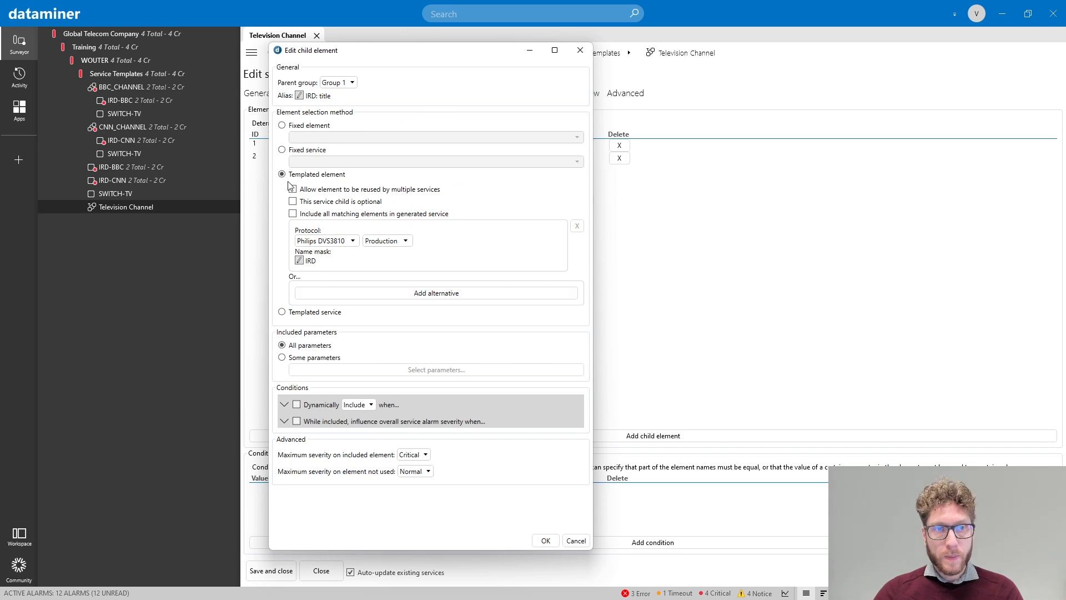
left_click(282, 126)
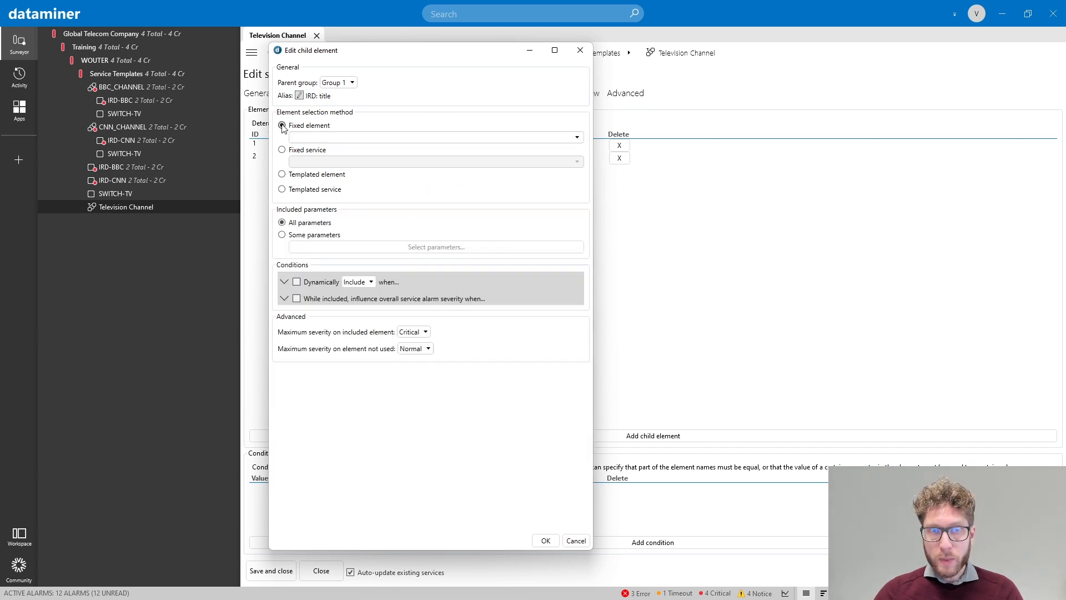
left_click(585, 137)
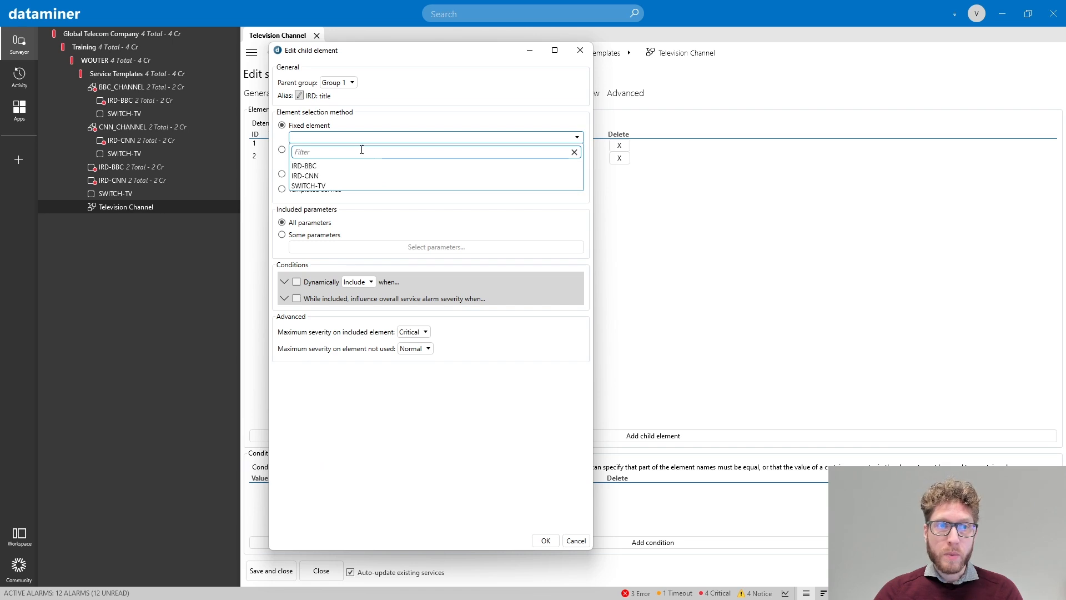
left_click(282, 150)
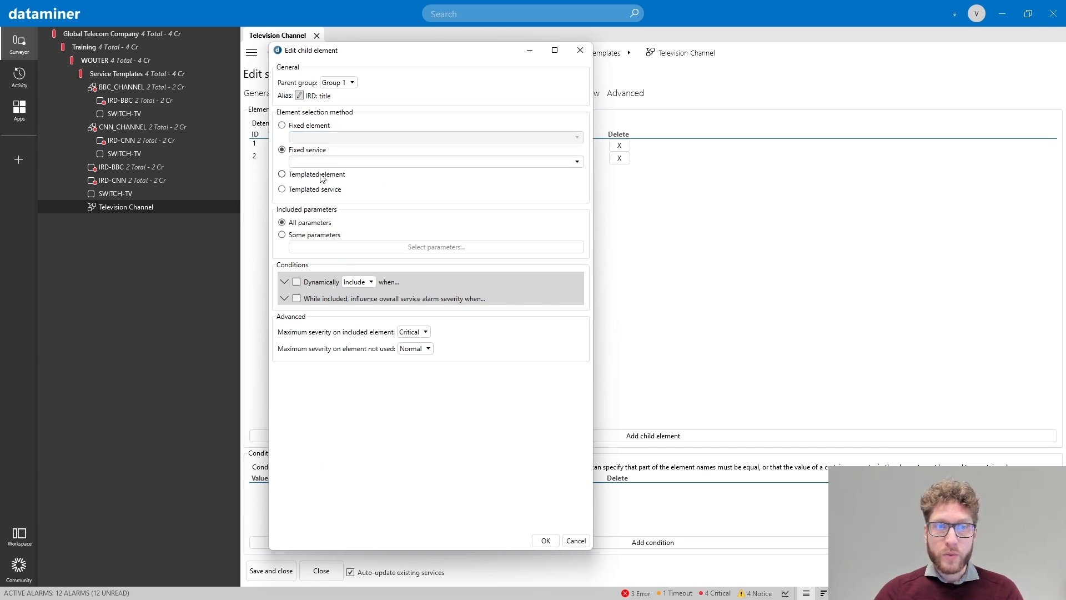
left_click(346, 161)
left_click(345, 161)
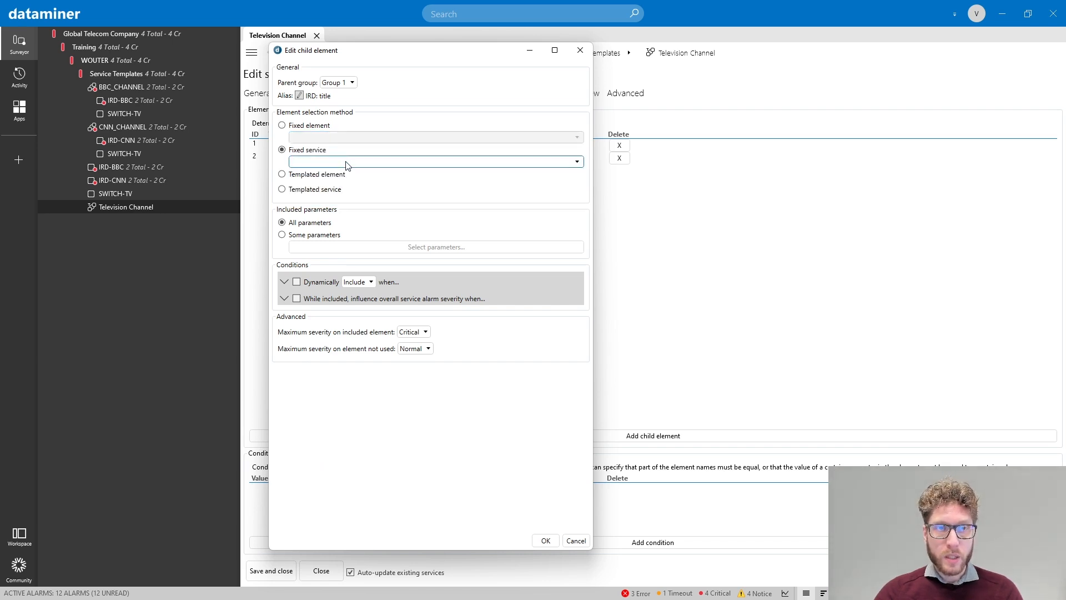
Switch the IRD child back to the templated element method and view its protocol and name mask options
left_click(334, 175)
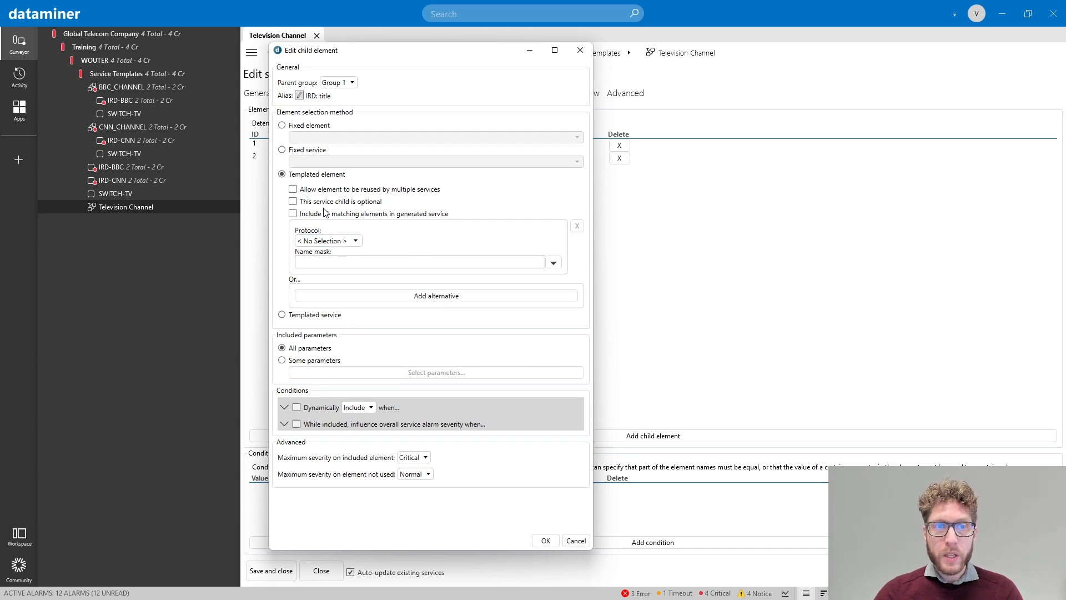
left_click(347, 240)
left_click(347, 242)
left_click(363, 263)
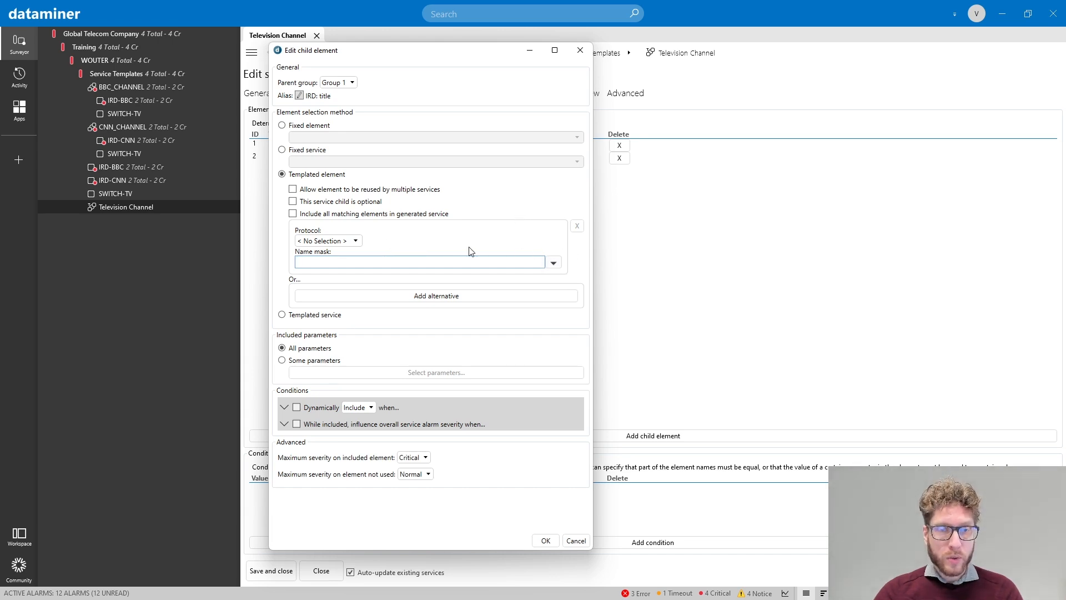
left_click(553, 262)
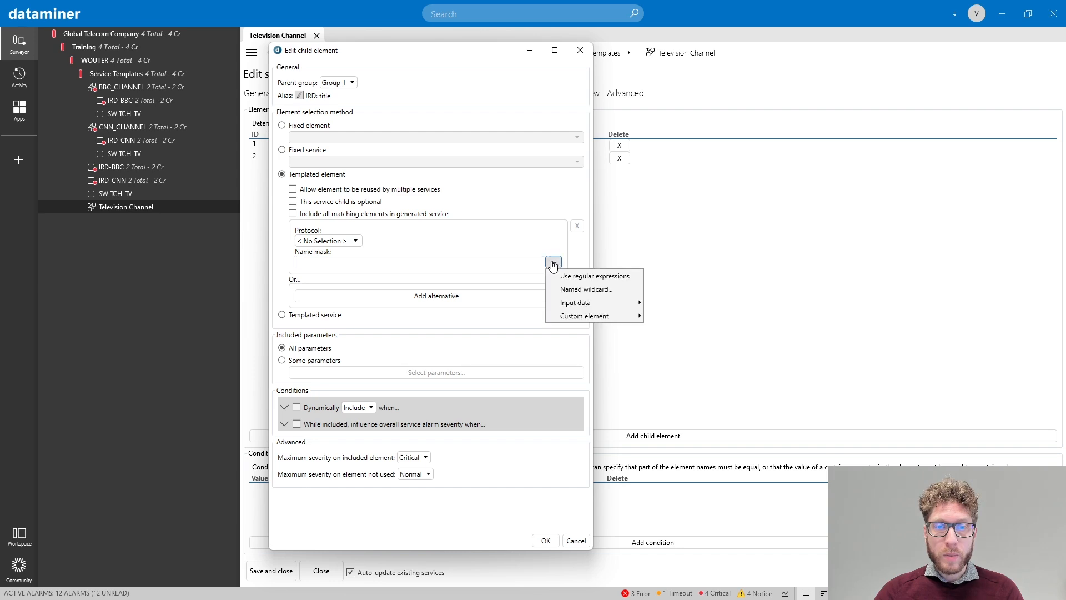
left_click(510, 252)
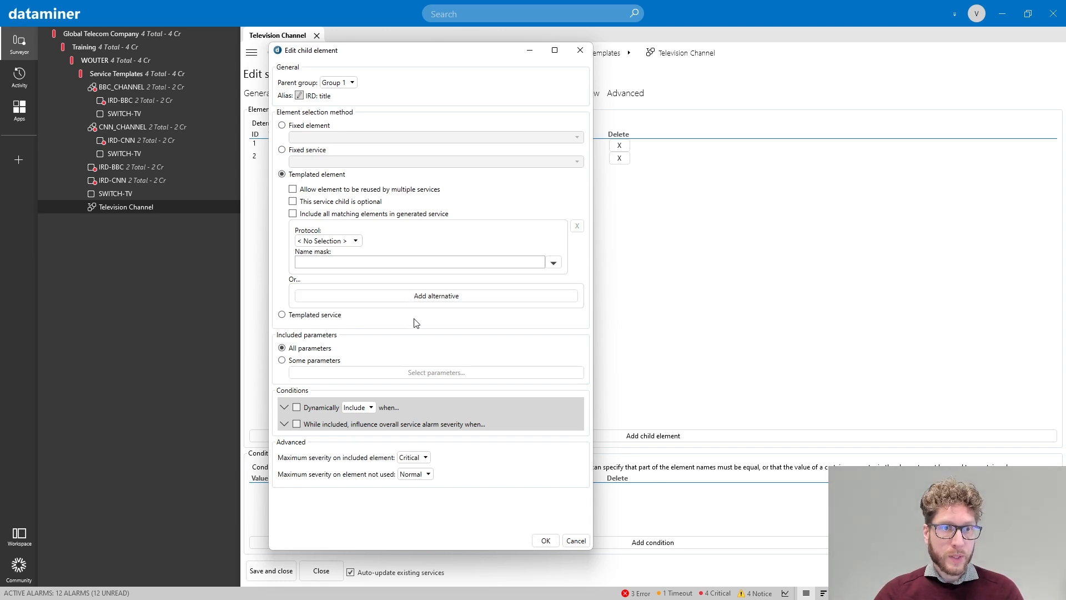
Switch the IRD child to a templated service with only some parameters, add a blank masked parameter, and close its settings
left_click(298, 315)
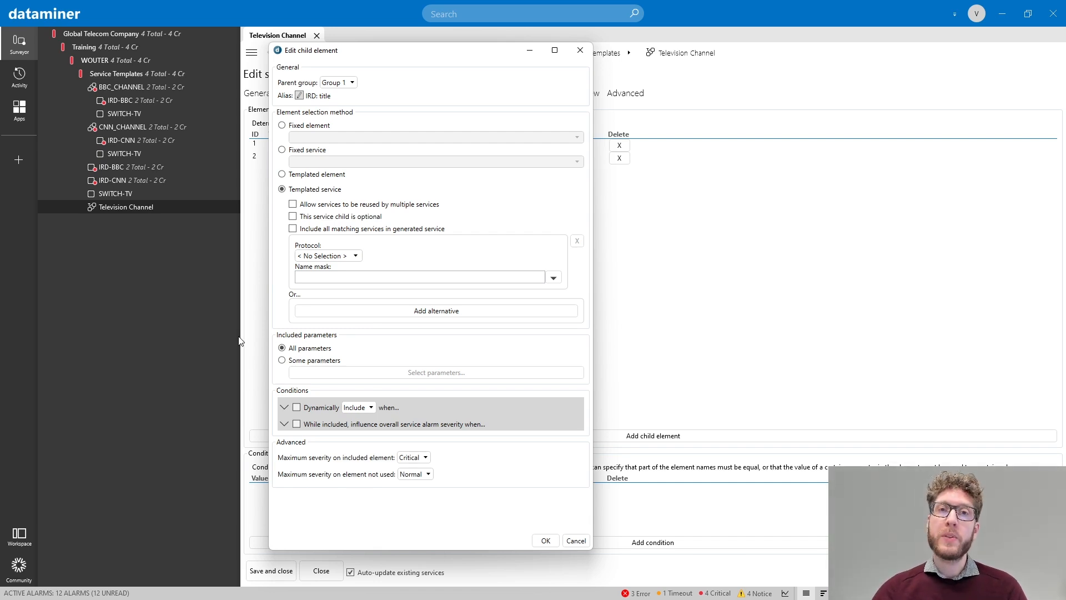
left_click(282, 360)
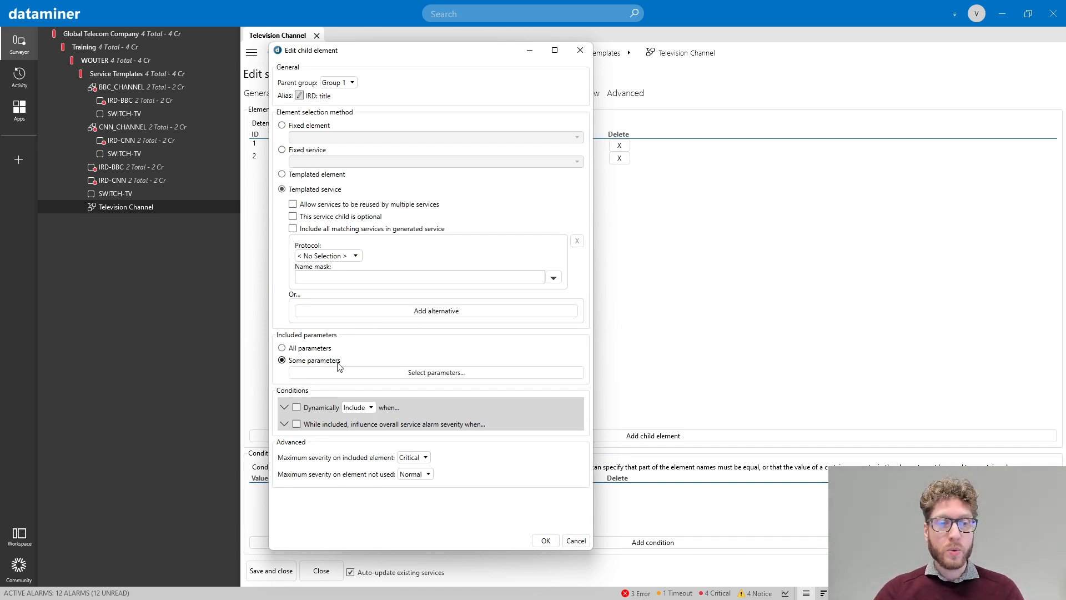
left_click(418, 374)
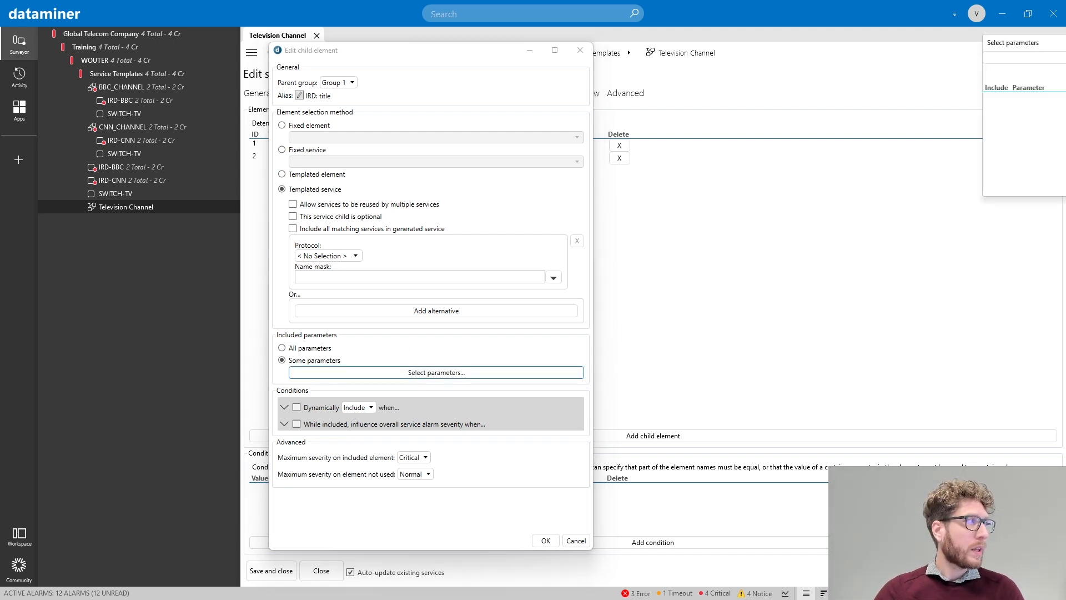
left_click(507, 69)
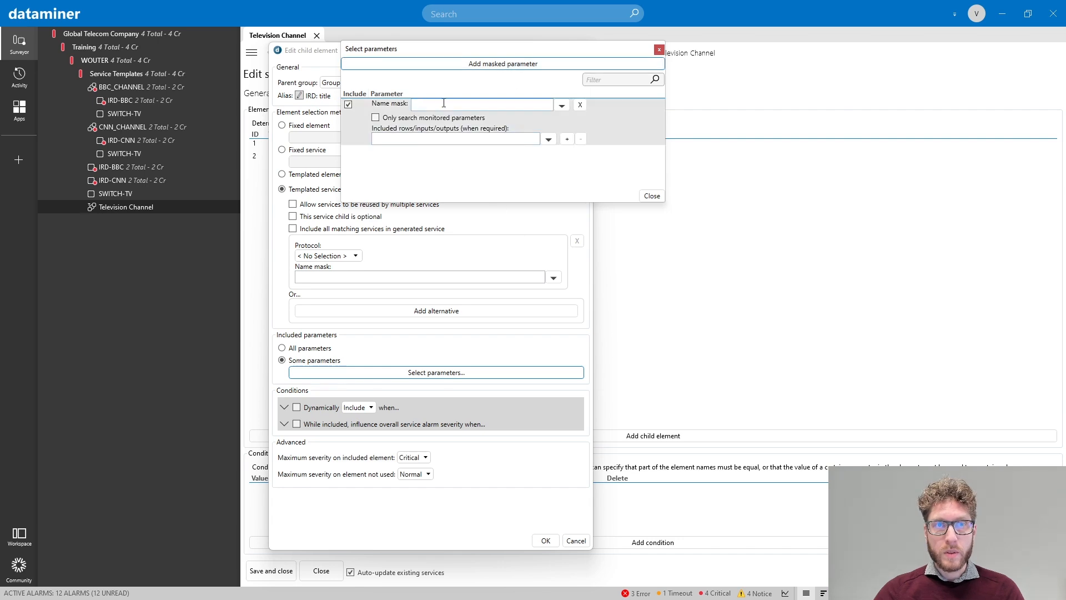
left_click_drag(433, 54, 359, 115)
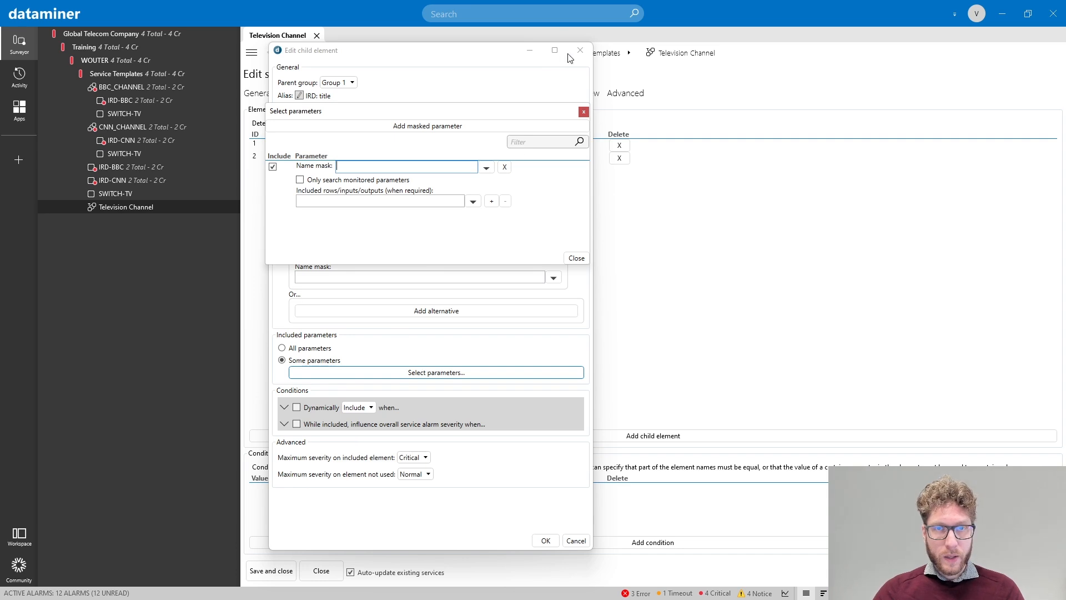
left_click(584, 112)
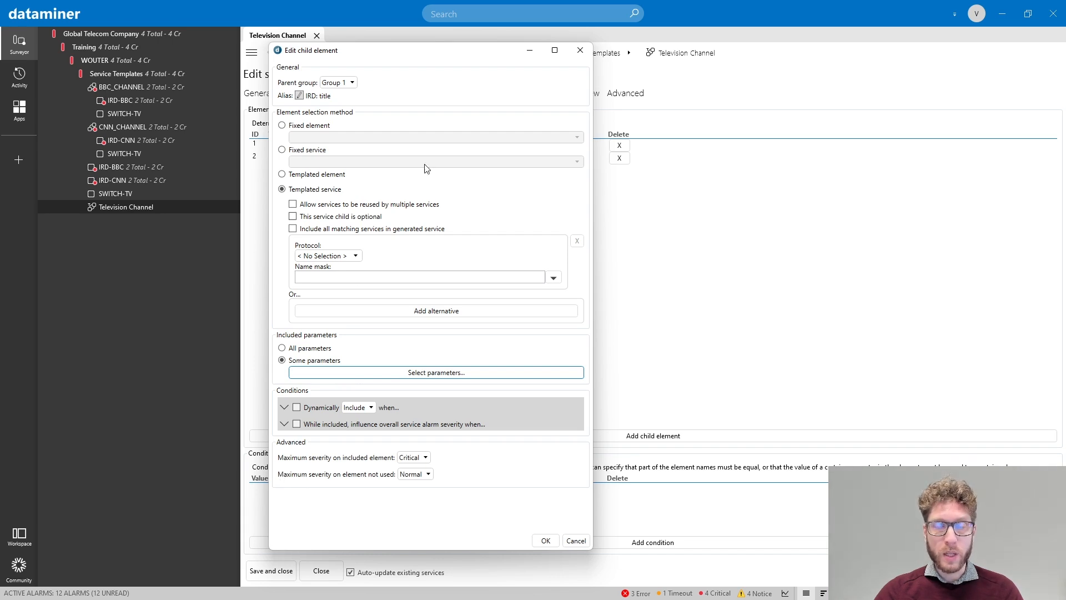
left_click(577, 52)
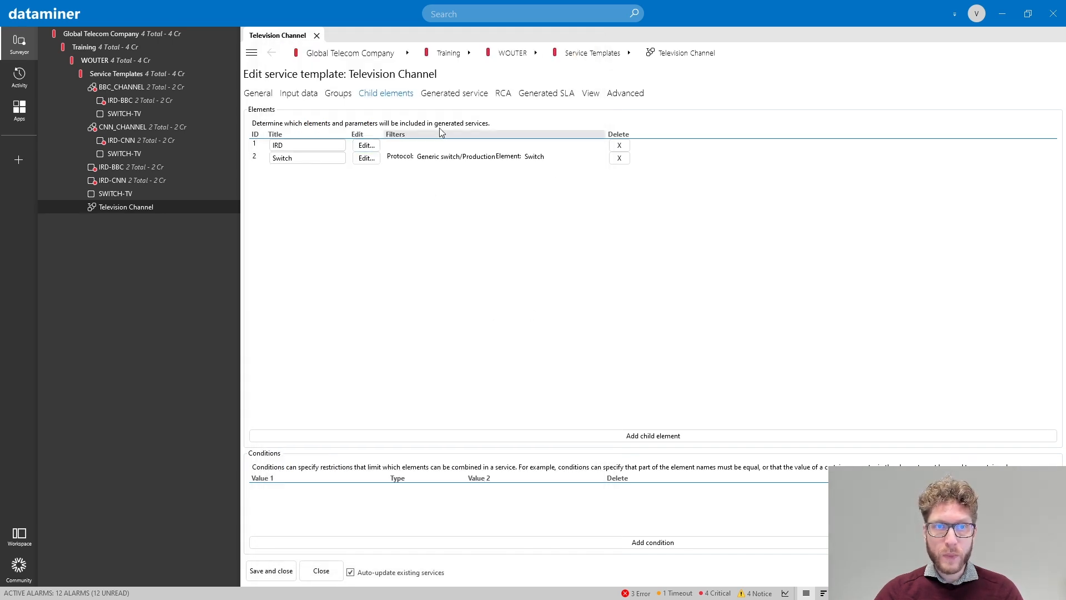
Examine the generated service settings for description, Visio file and default page, and view the available service protocols
left_click(475, 96)
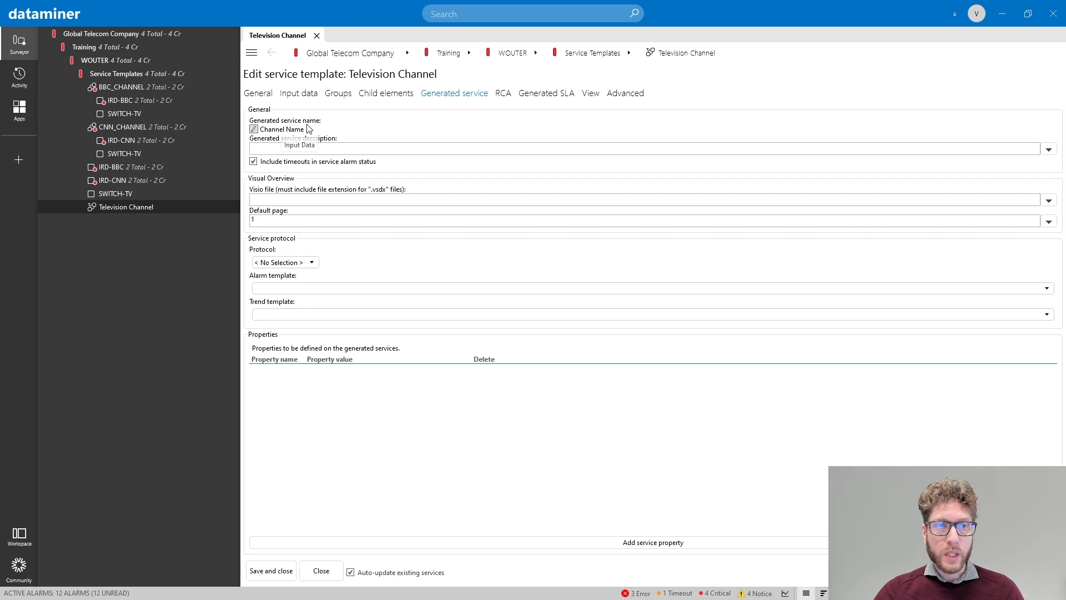
left_click(313, 149)
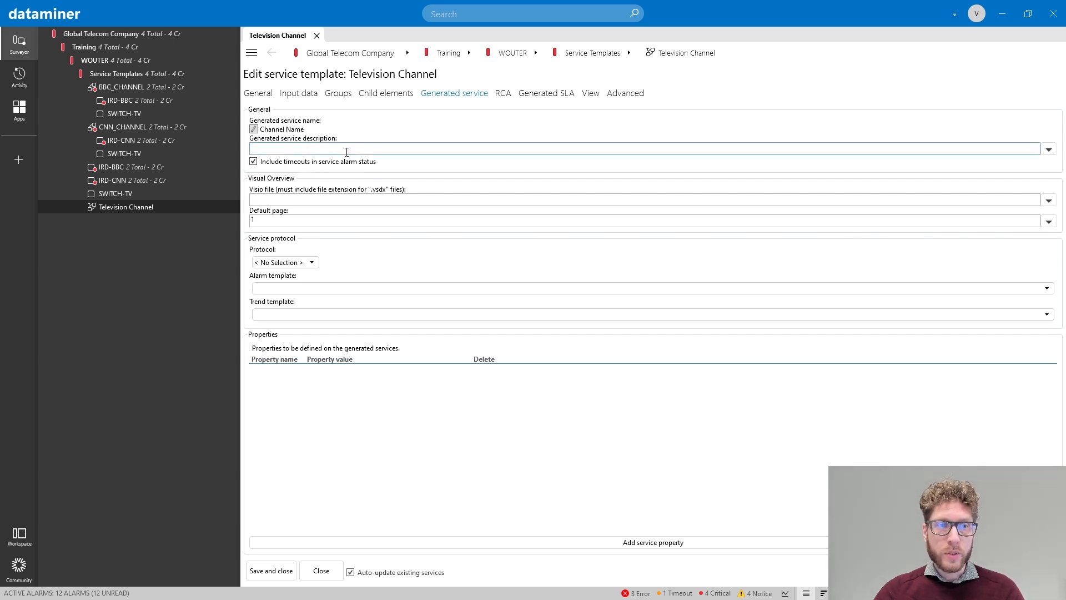
left_click(298, 198)
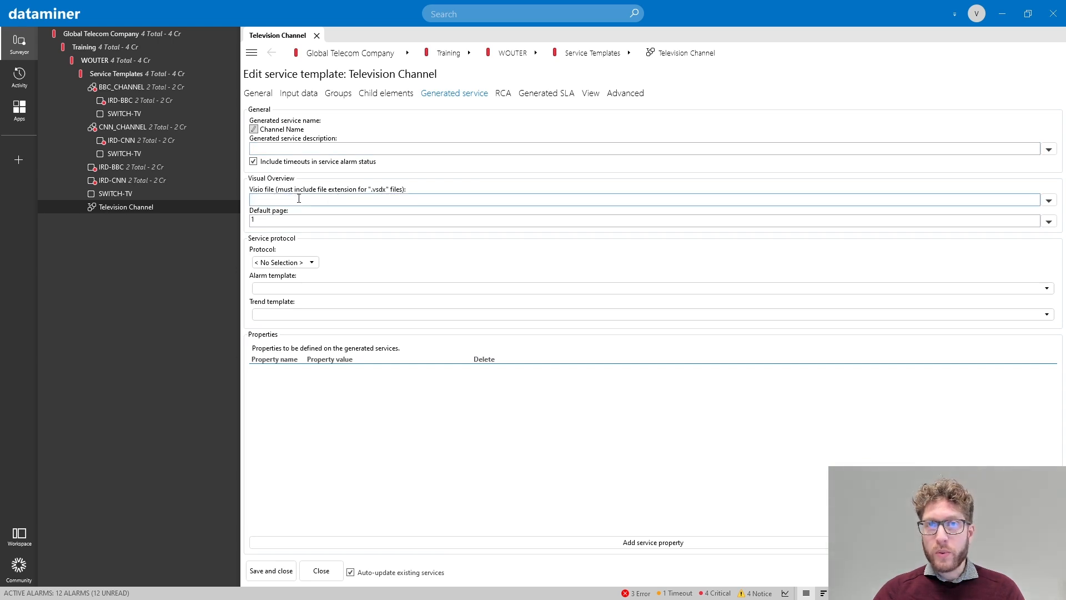
left_click(319, 220)
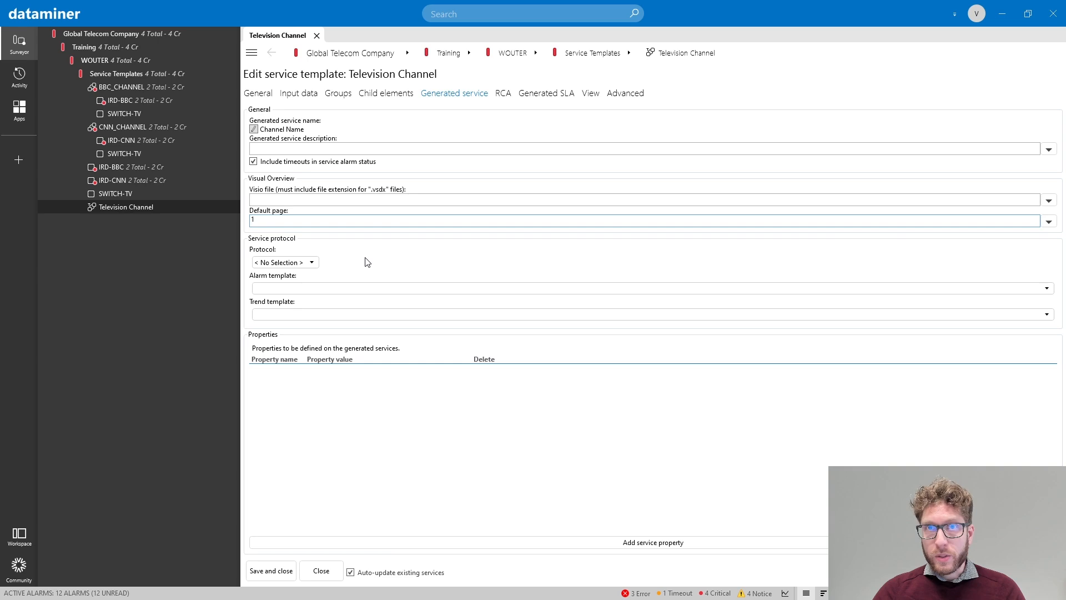
left_click(306, 262)
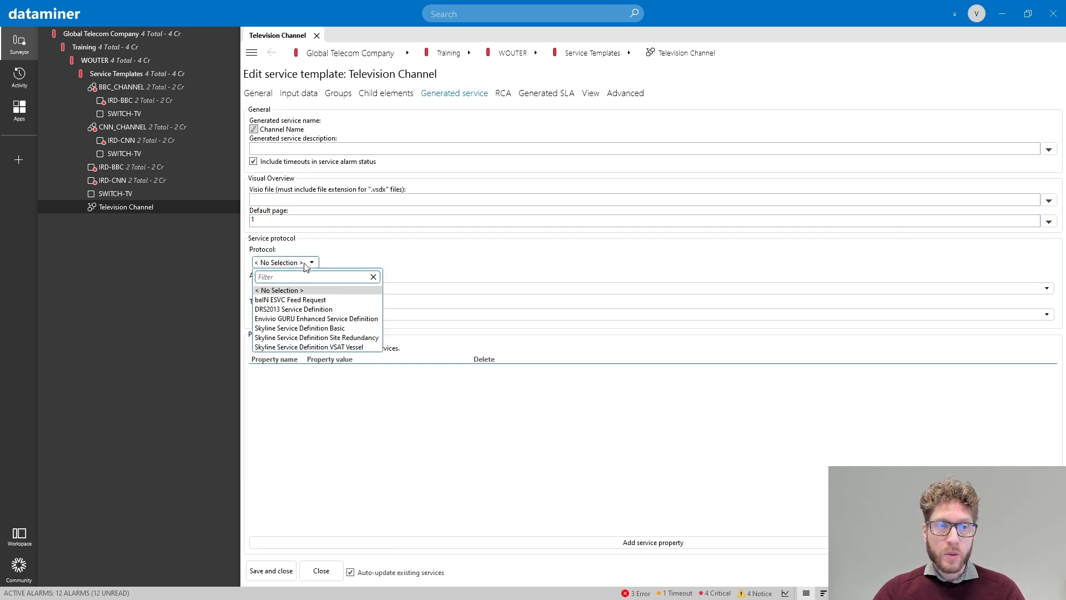
left_click(432, 270)
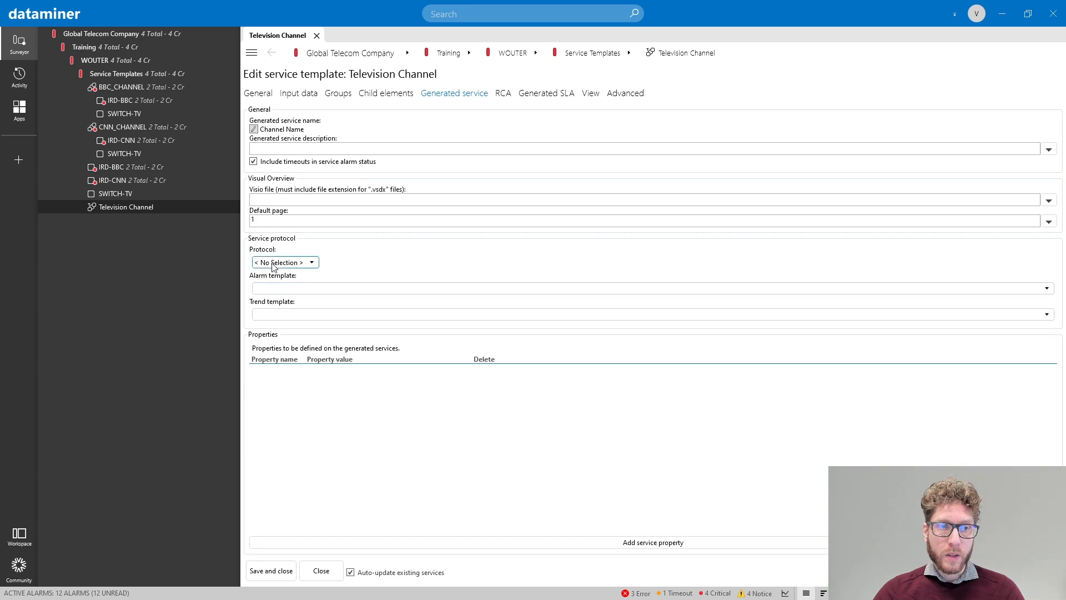
left_click(305, 264)
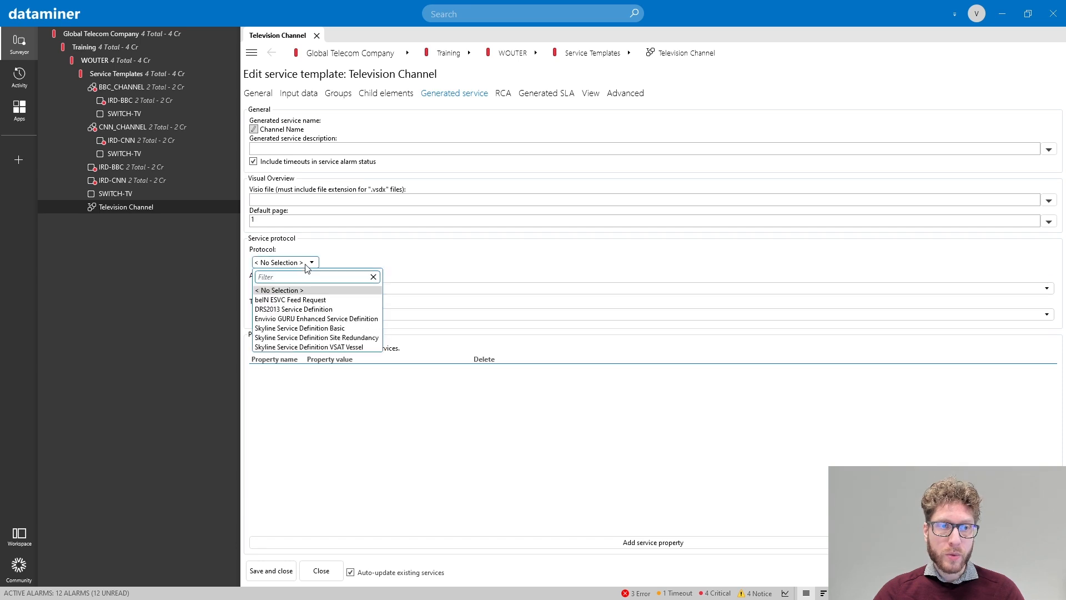
left_click(395, 267)
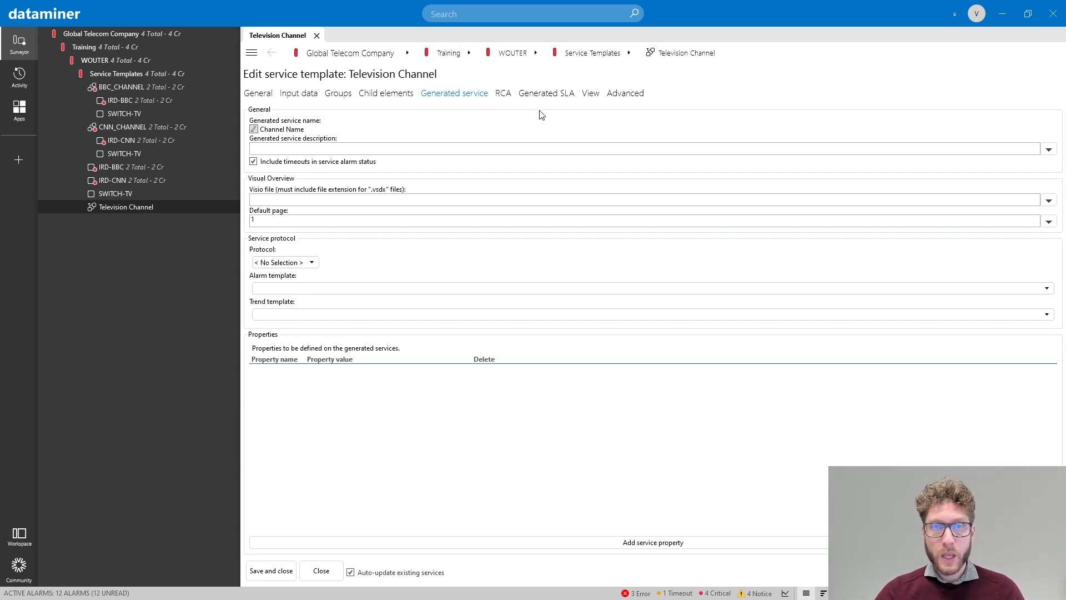
Start configuring the template's RCA connectivity chain with Switch as its first node
left_click(508, 94)
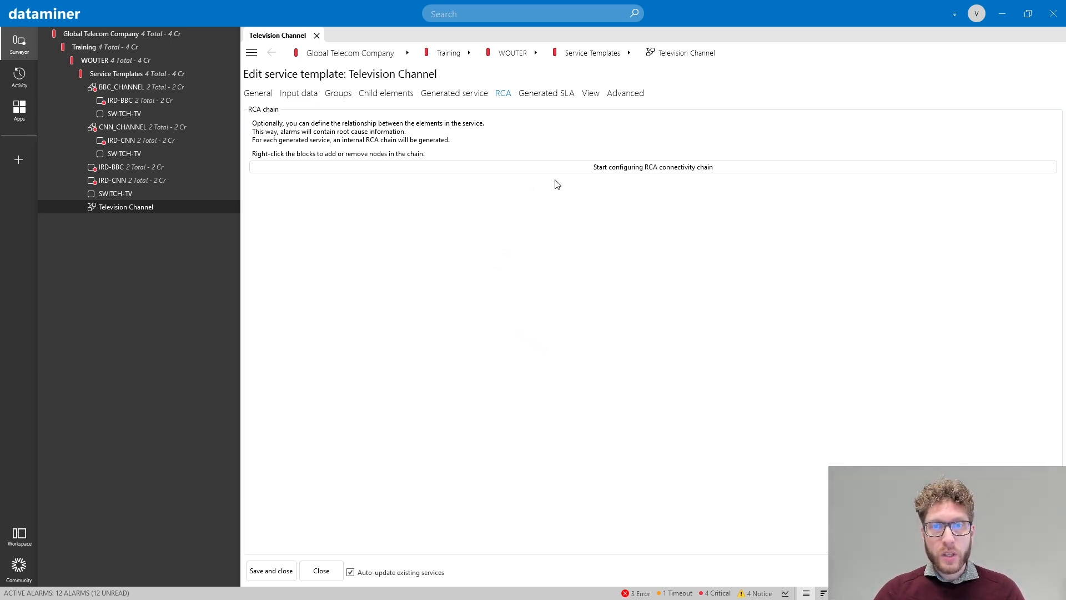
left_click(596, 168)
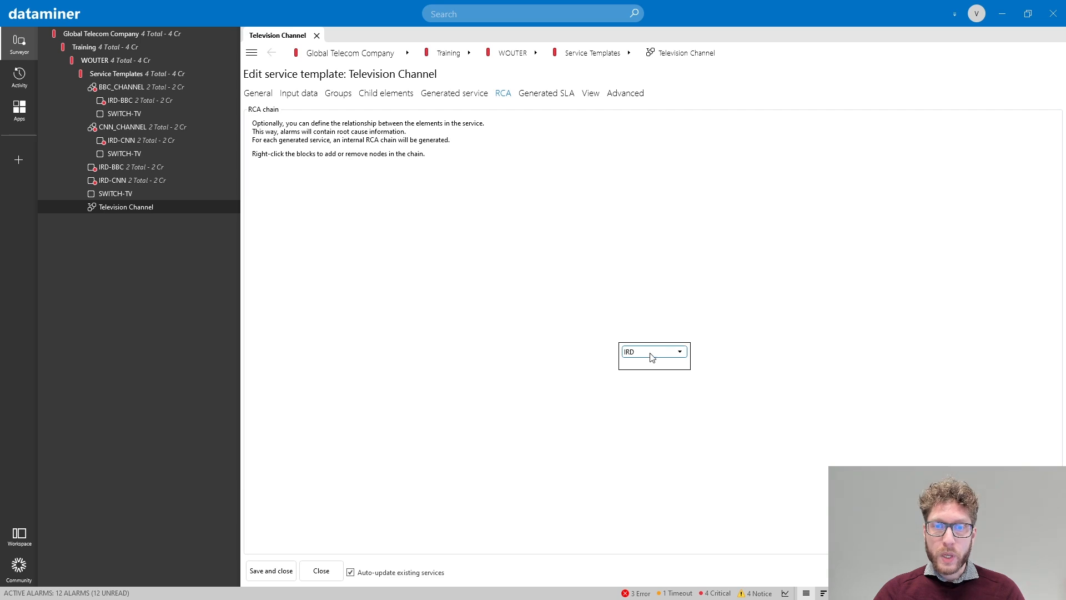
left_click(651, 354)
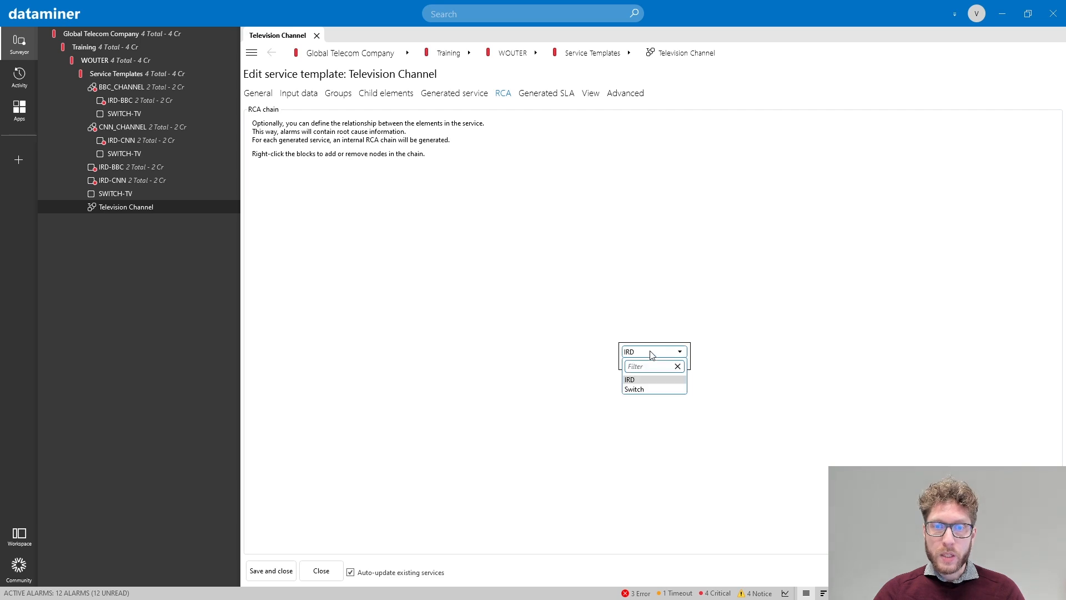
left_click(644, 389)
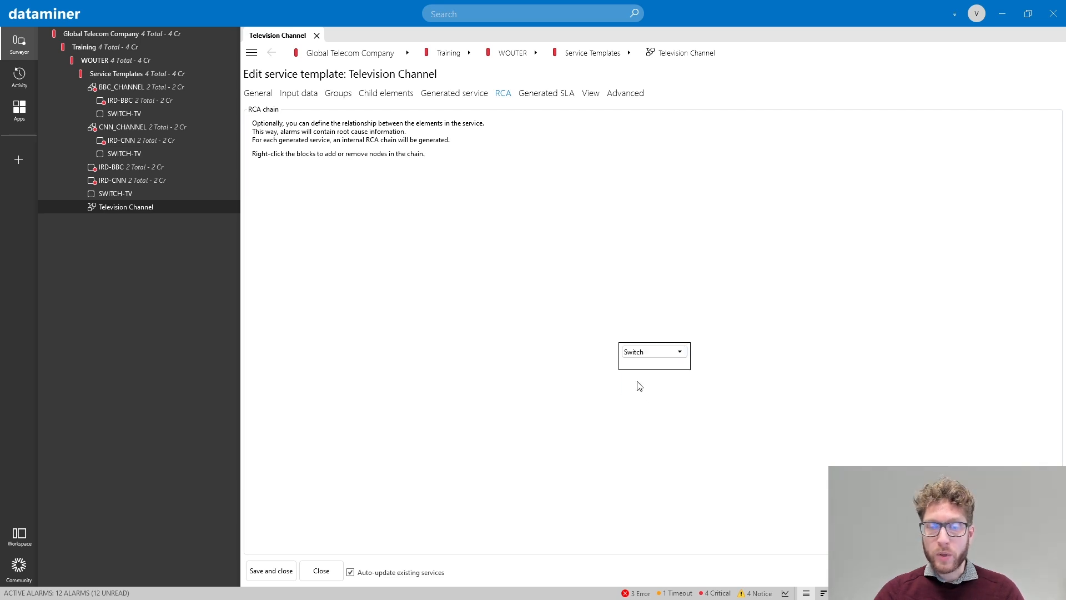
Add an IRD node leading into the Switch node in the RCA chain and check both nodes' element choices
right_click(641, 370)
left_click(661, 372)
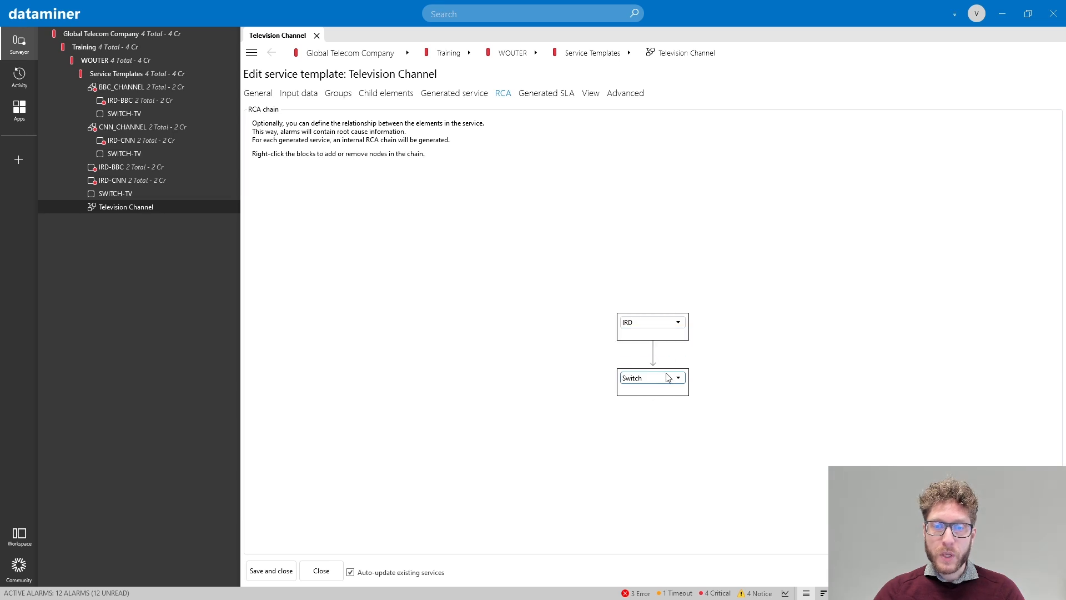
left_click(660, 326)
left_click(661, 350)
left_click(663, 379)
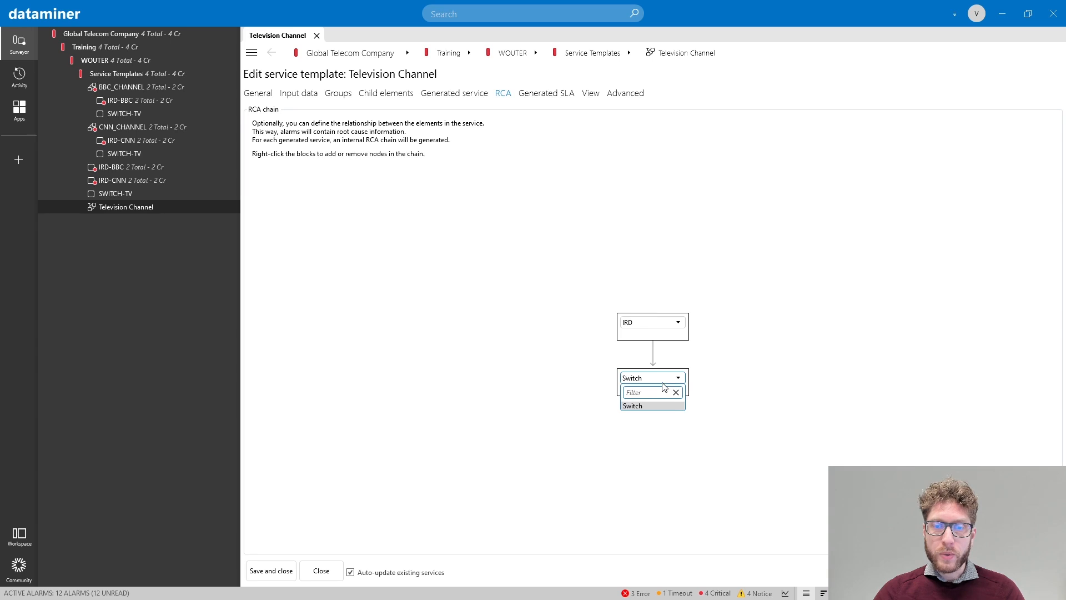
left_click(728, 365)
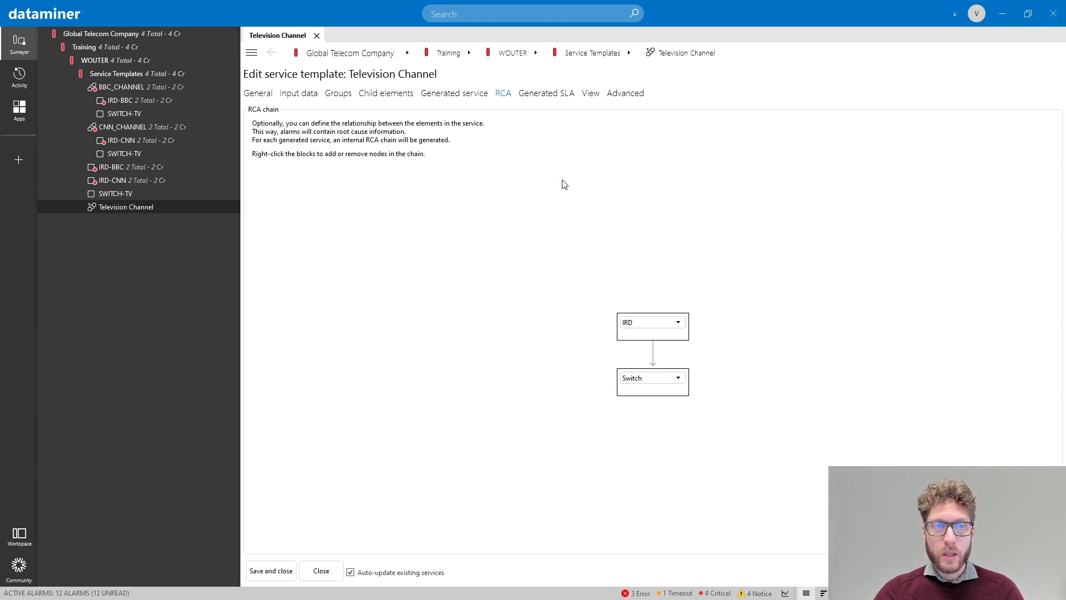
Enable SLA creation for the generated services, and view the template's destination view and input order settings
left_click(545, 95)
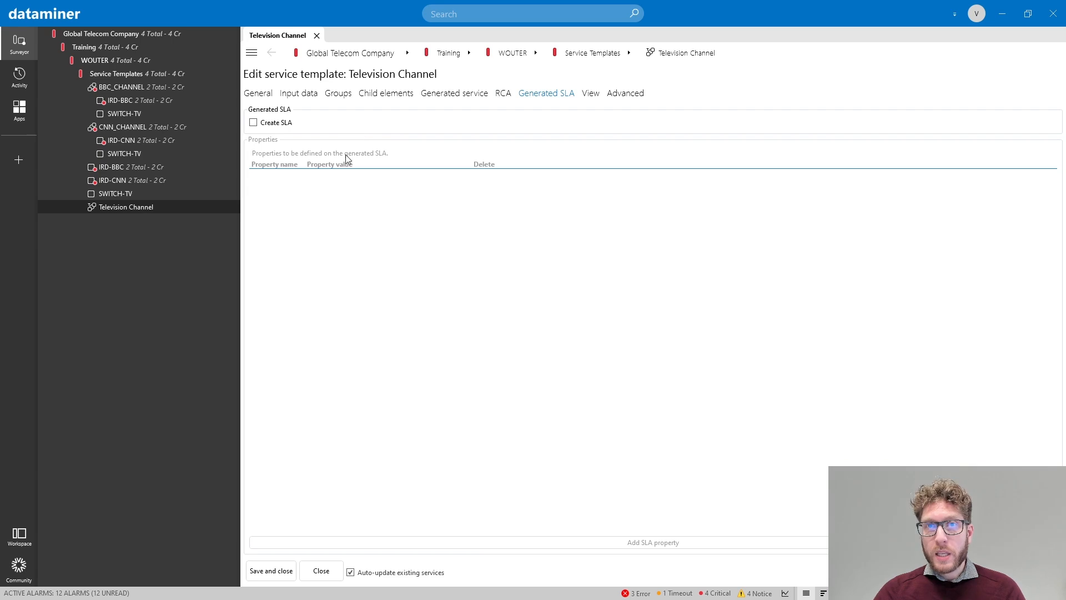
left_click(254, 123)
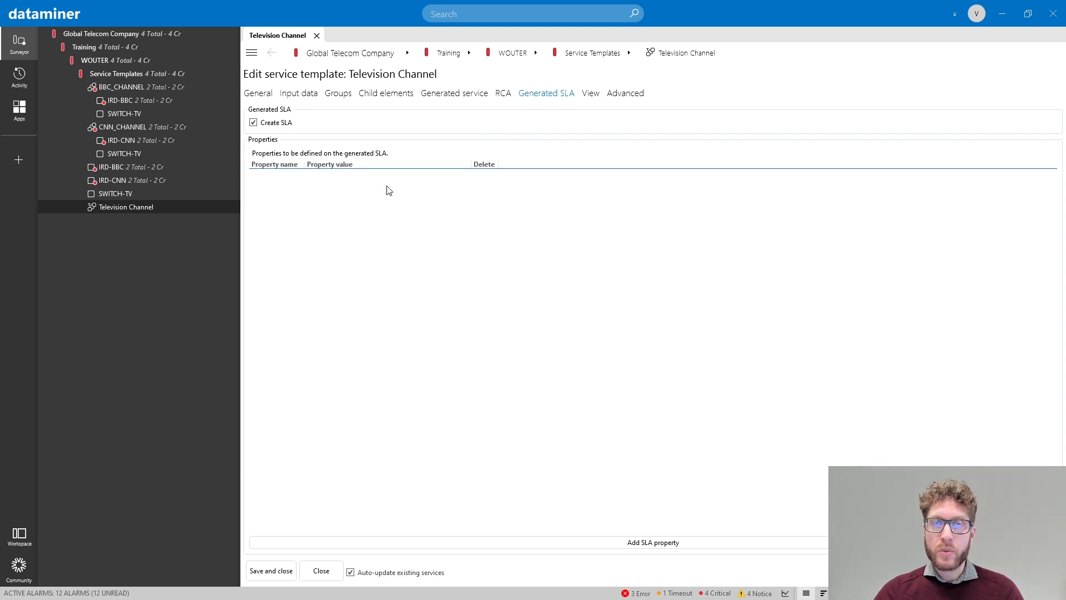
left_click(589, 95)
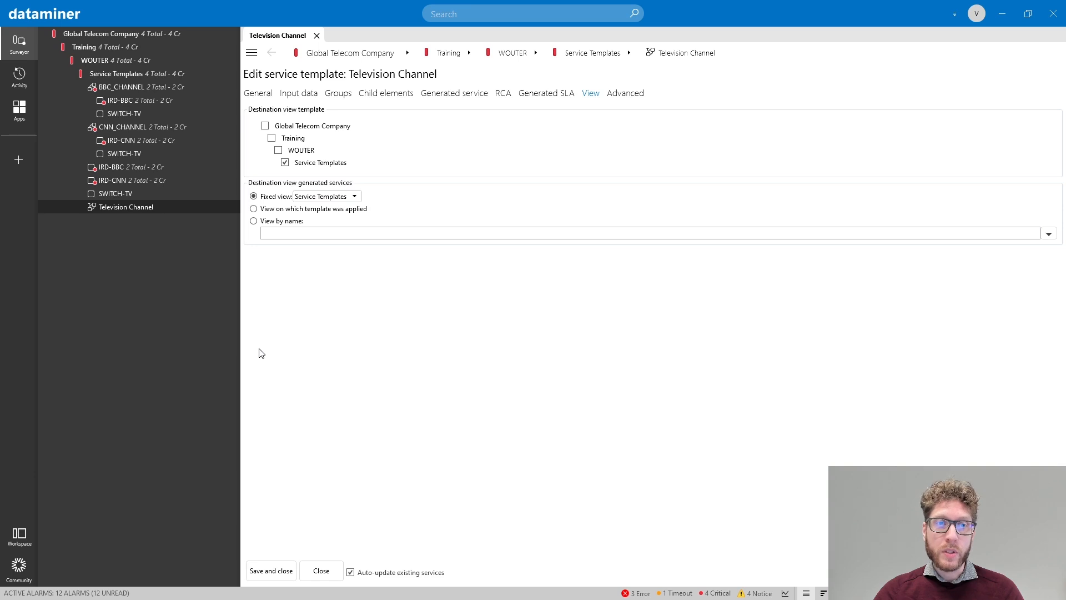
left_click(615, 95)
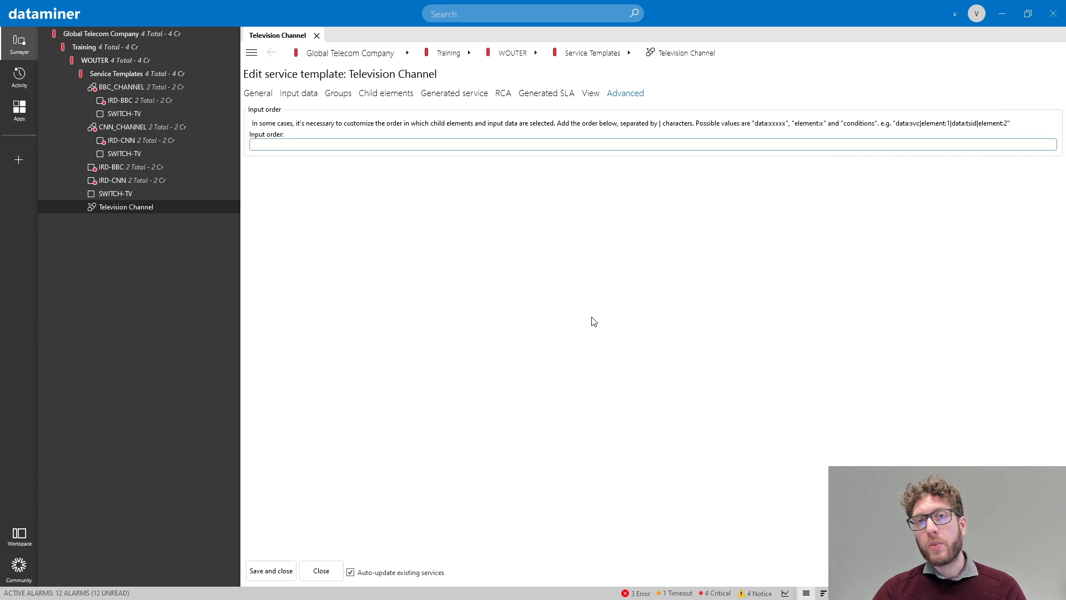